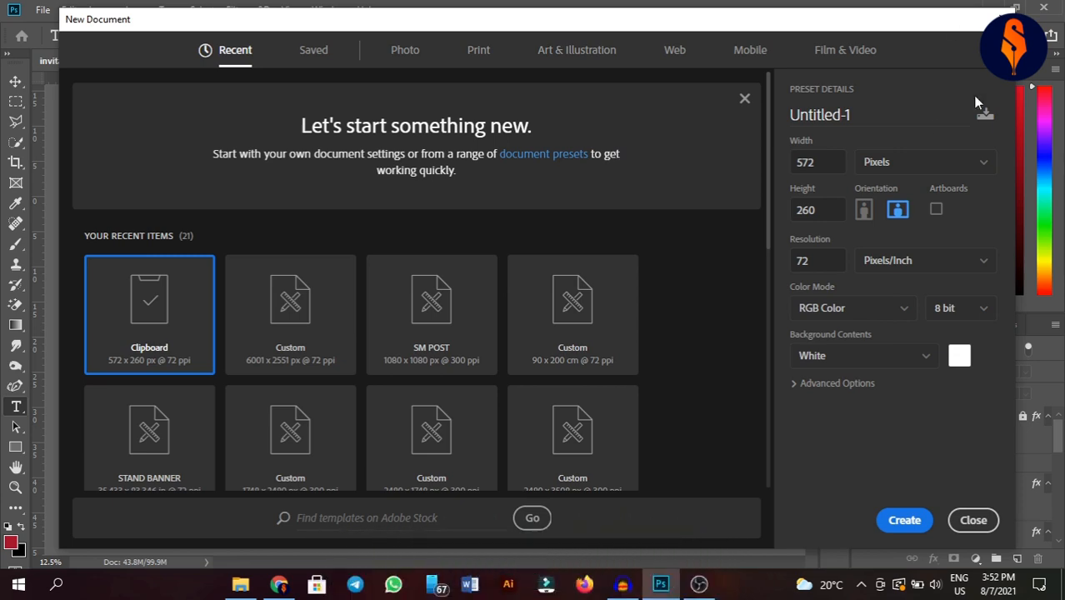
# - Create a landscape STAND BANNER document named 'invitation card', 83.346 × 35.433 inches
pyautogui.doubleClick(857, 120)
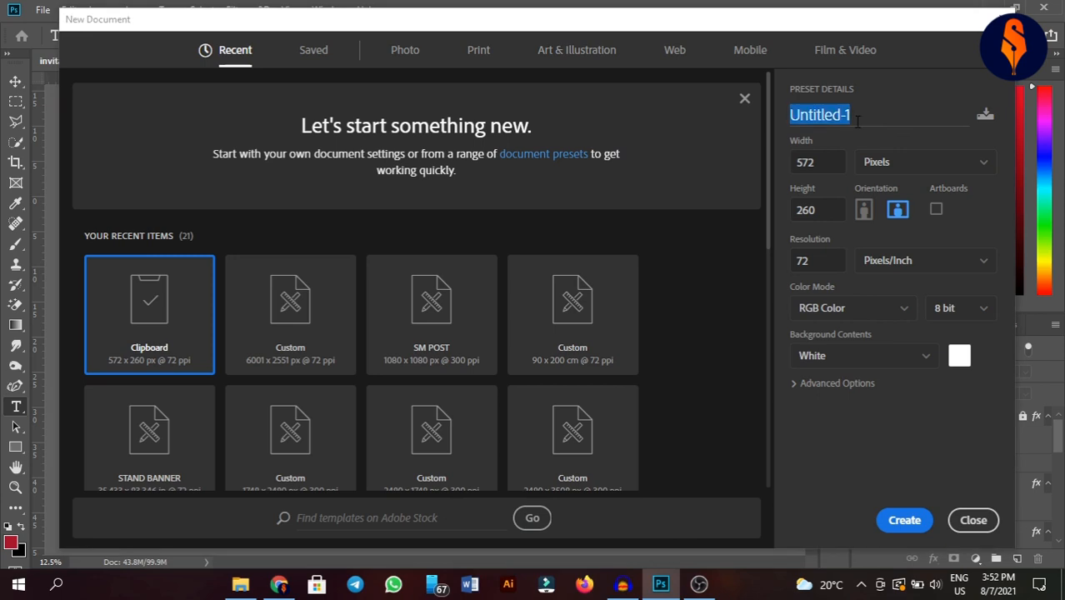
pyautogui.press('BackSpace')
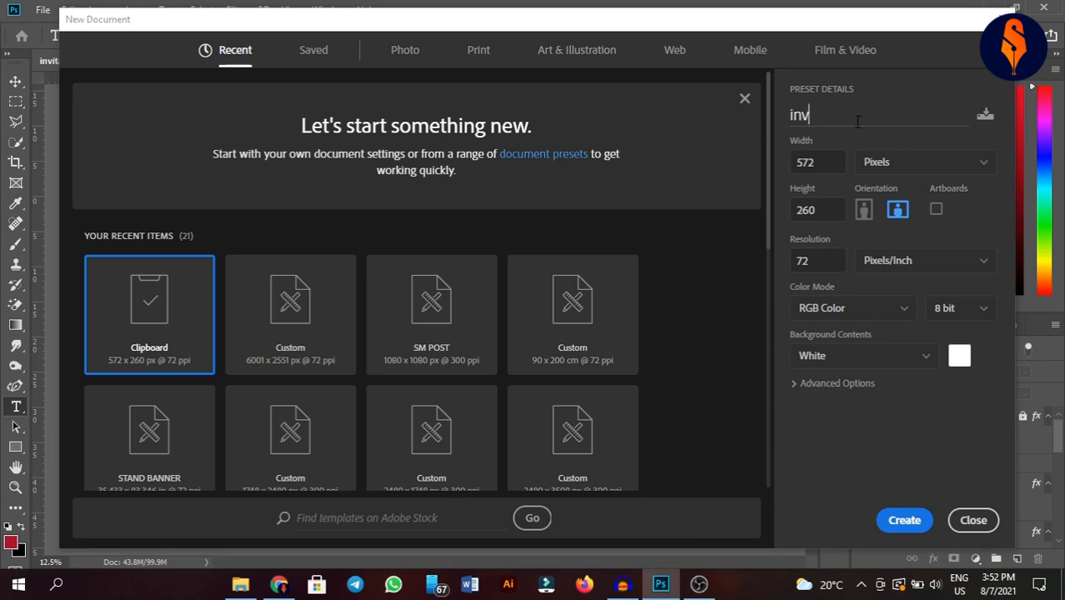
pyautogui.write('invitation card')
pyautogui.click(180, 443)
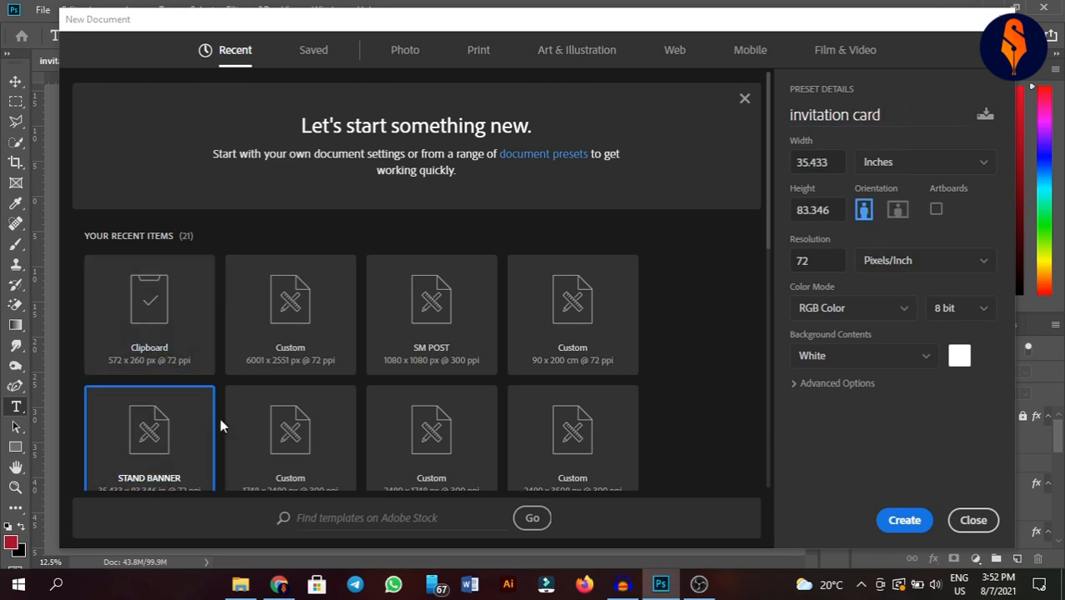
pyautogui.click(899, 211)
pyautogui.click(885, 162)
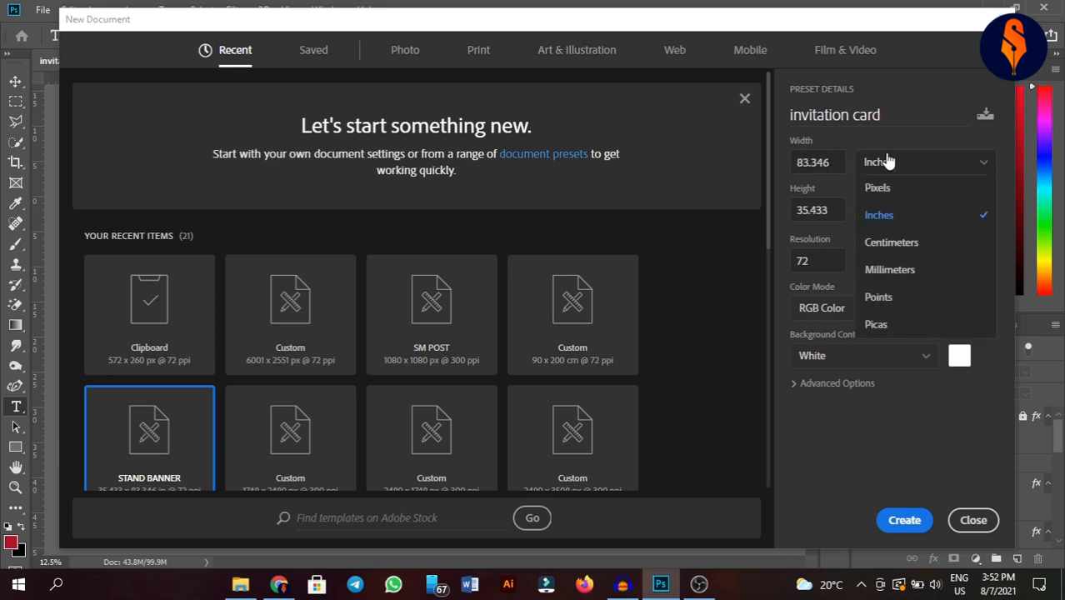
pyautogui.click(887, 166)
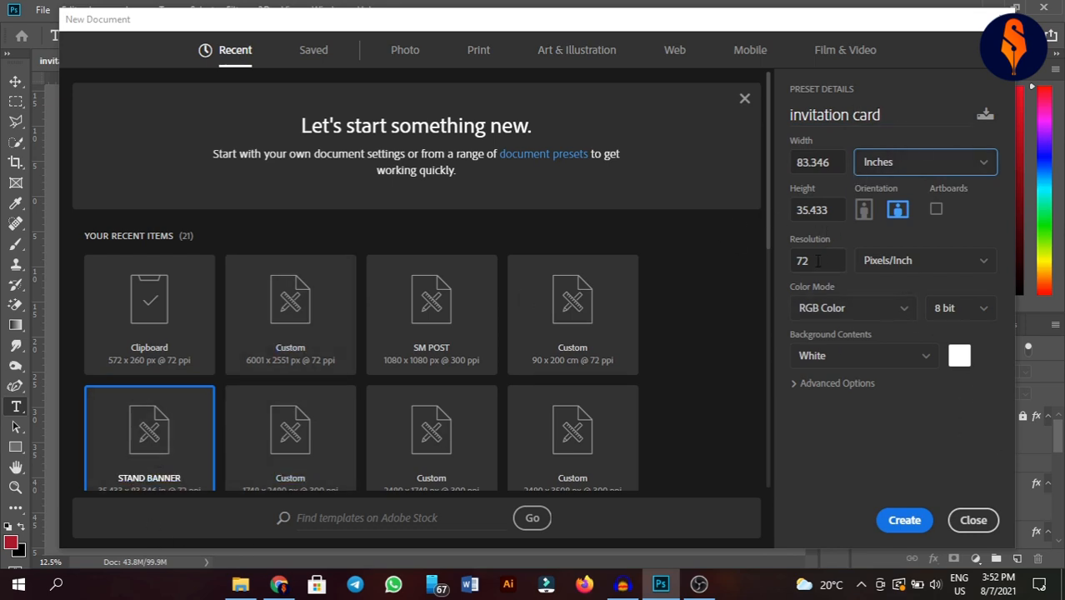
pyautogui.click(902, 520)
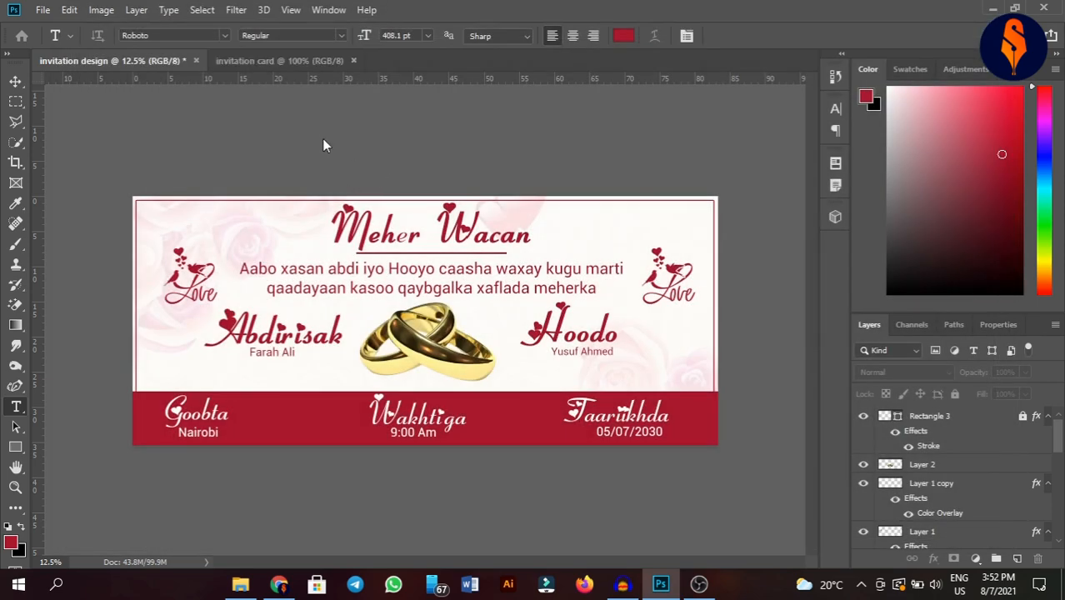
pyautogui.click(117, 62)
pyautogui.scroll(5, 934, 488)
pyautogui.scroll(-5, 934, 498)
pyautogui.scroll(-2, 934, 498)
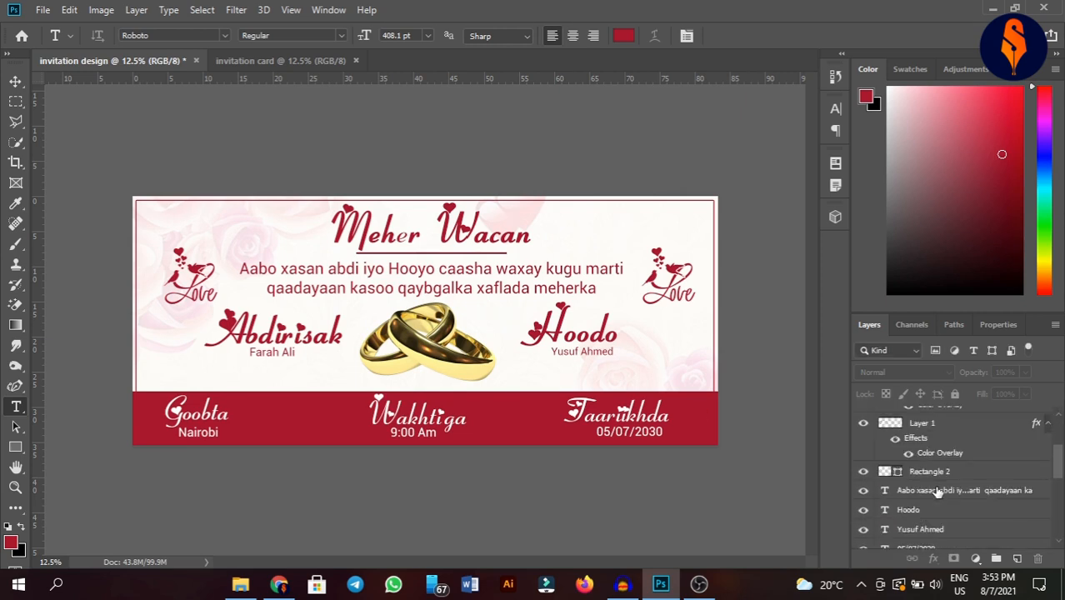
pyautogui.scroll(3, 934, 498)
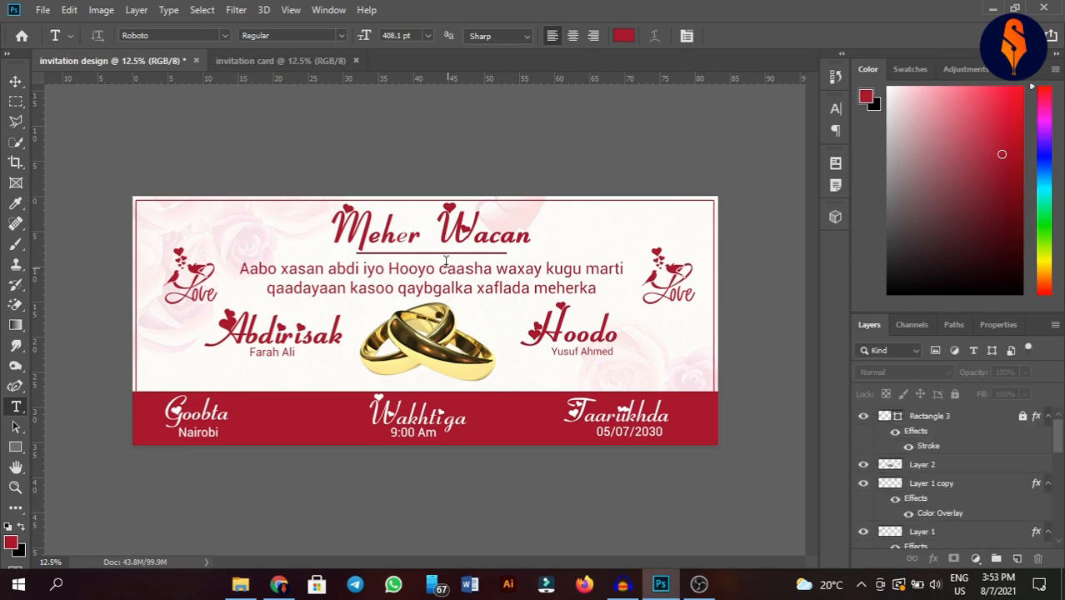
pyautogui.click(279, 62)
pyautogui.click(12, 449)
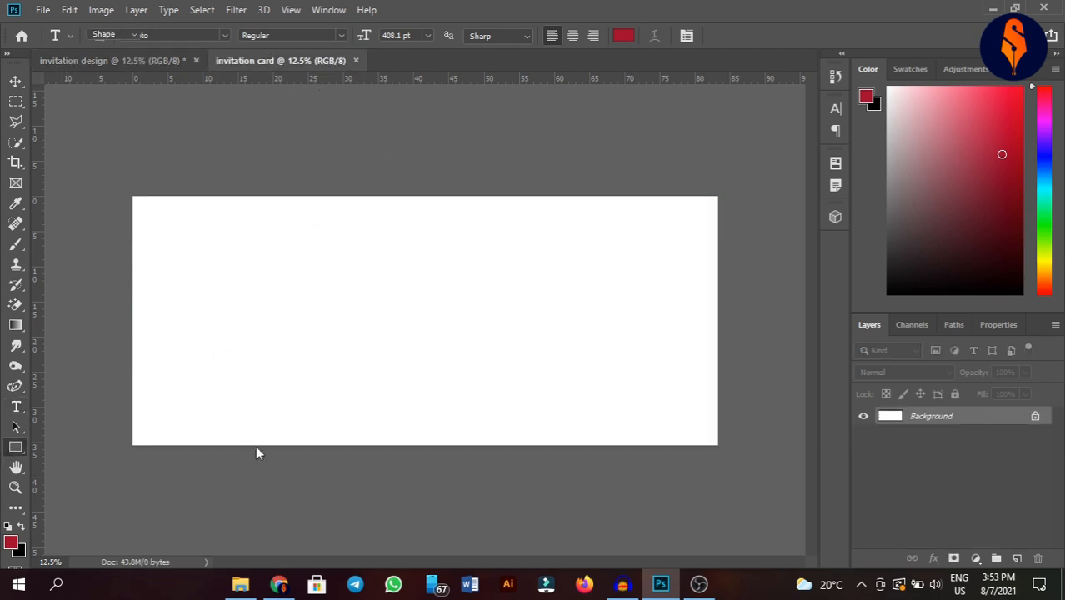
# - Draw a red rectangle band across the bottom of the canvas and lock its Rectangle 1 layer
pyautogui.moveTo(131, 390); pyautogui.dragTo(719, 447)
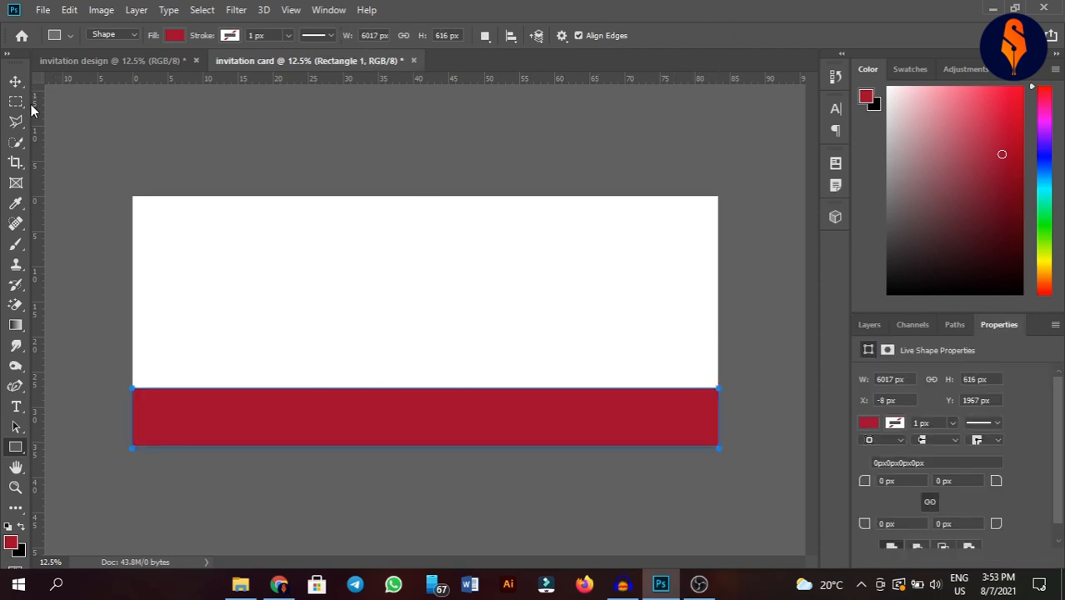
pyautogui.click(15, 81)
pyautogui.click(870, 324)
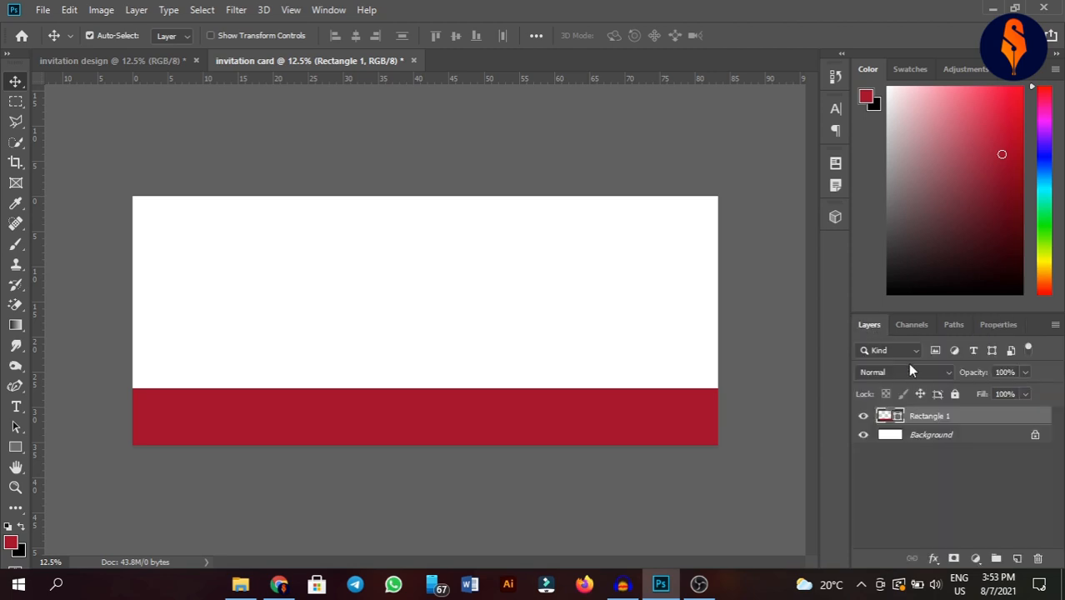
pyautogui.click(955, 395)
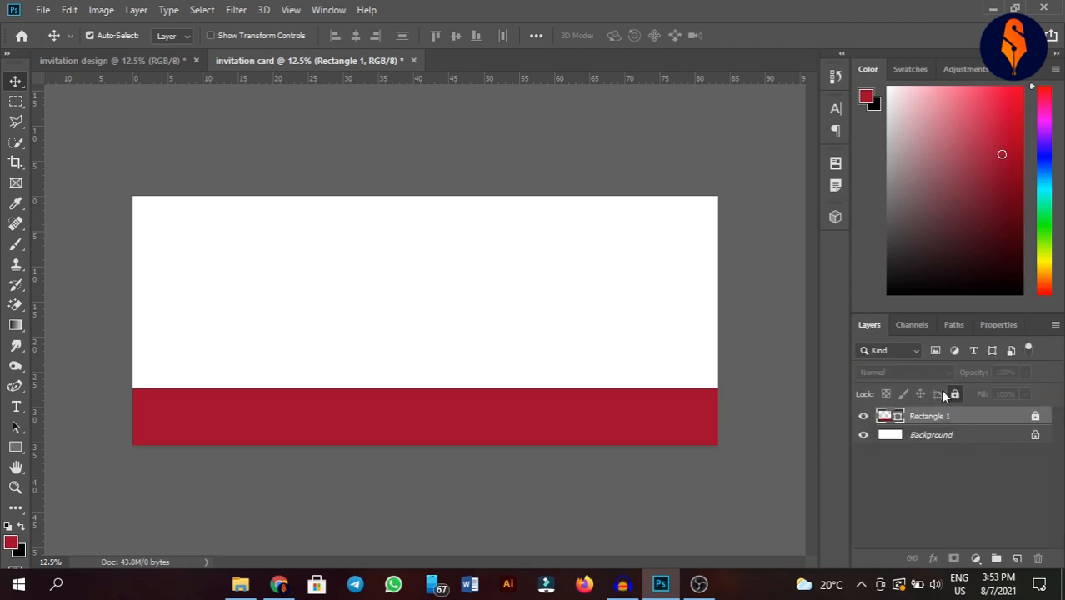
pyautogui.click(722, 300)
# - Type the title 'Meher Wacan' near the top centre of the card
pyautogui.click(15, 406)
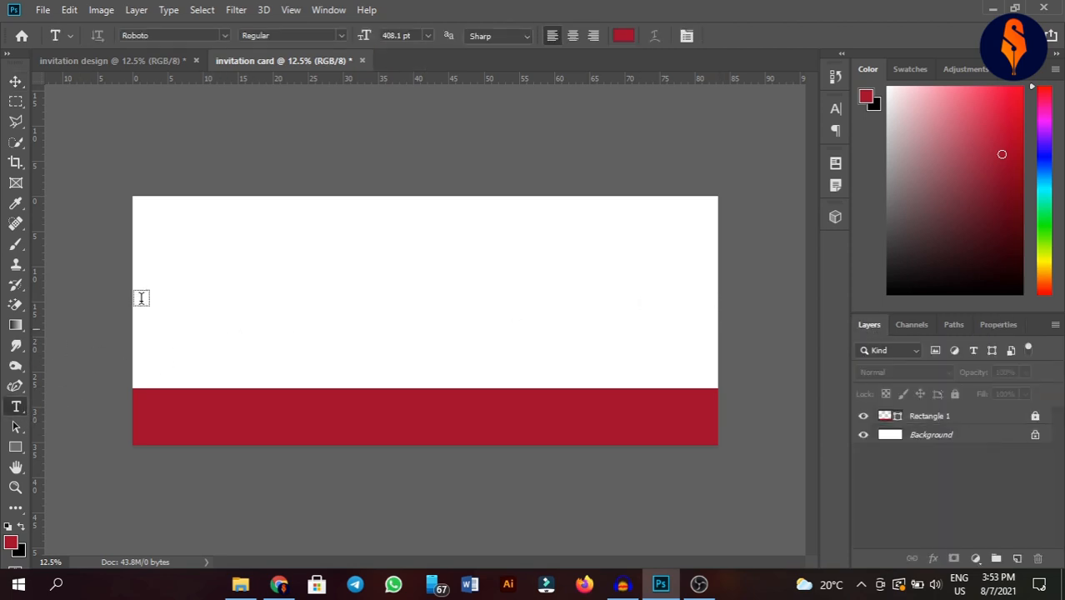
pyautogui.click(330, 231)
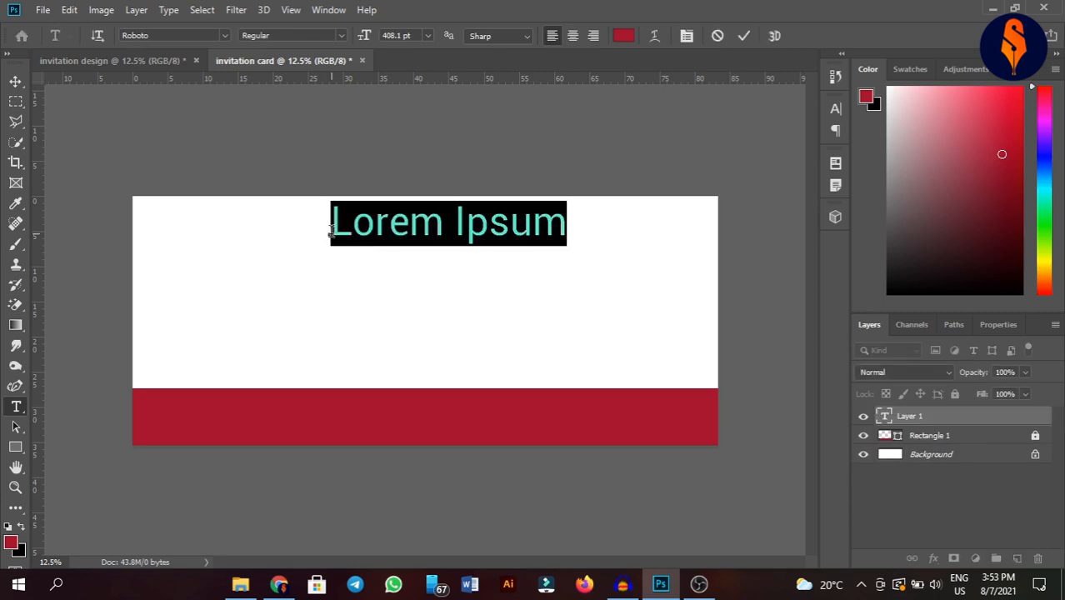
pyautogui.press('Delete')
pyautogui.write('M')
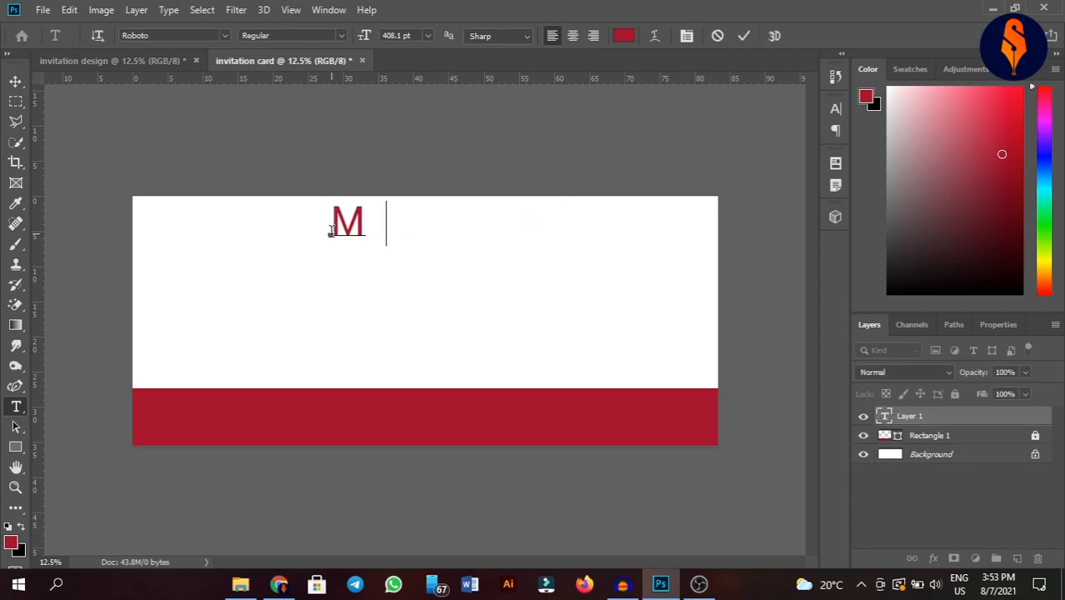
pyautogui.write('eher Waca')
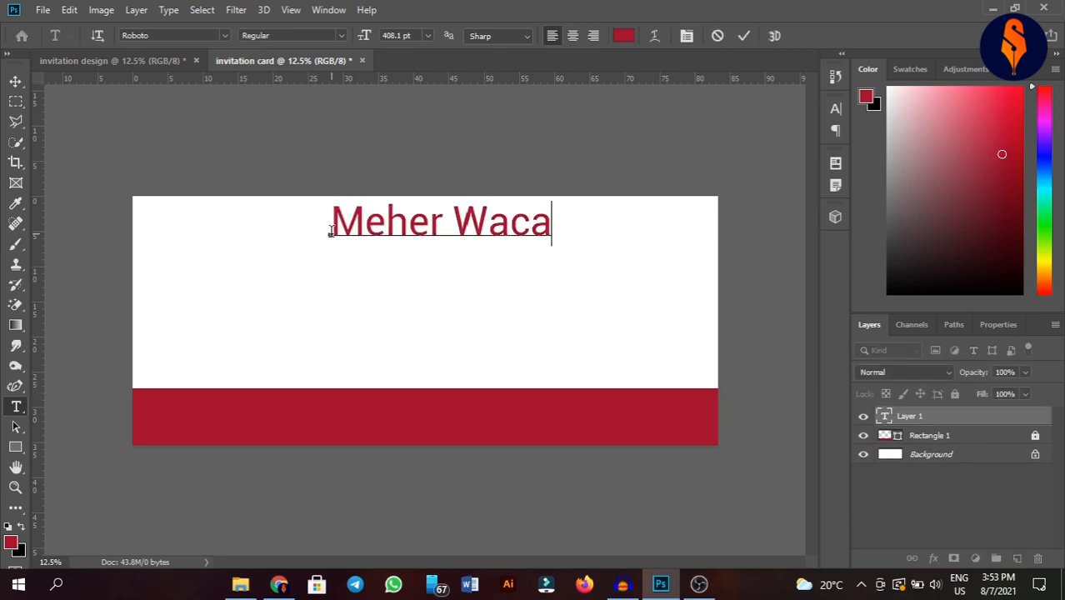
pyautogui.write('n')
# - Set the title in the Fiolex Girls font with Faux Bold and commit it
pyautogui.hotkey('ctrl', 'a')
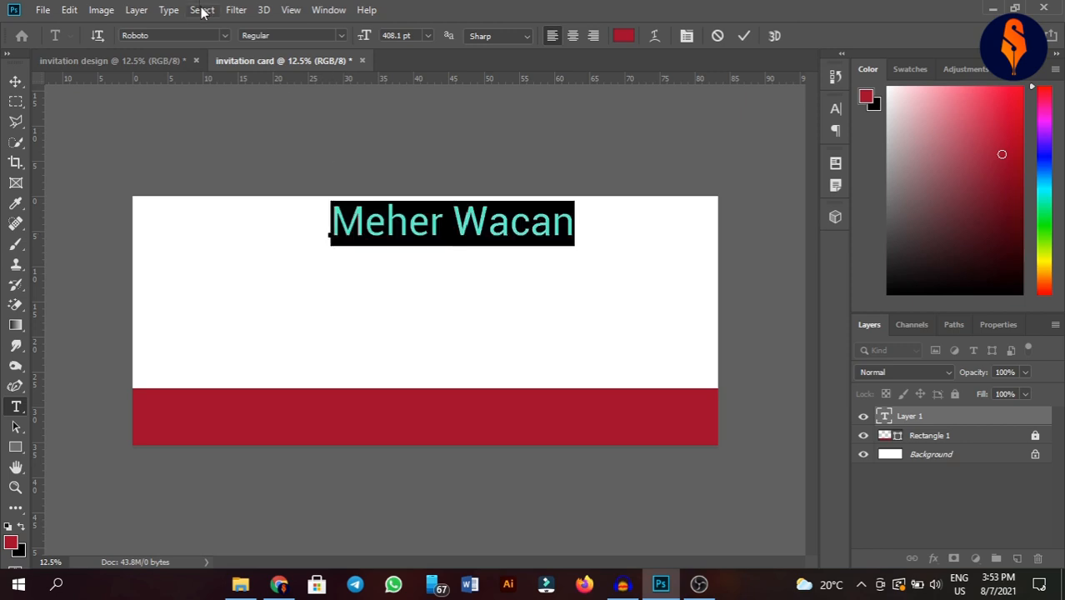
pyautogui.click(156, 34)
pyautogui.press('BackSpace')
pyautogui.write('flo')
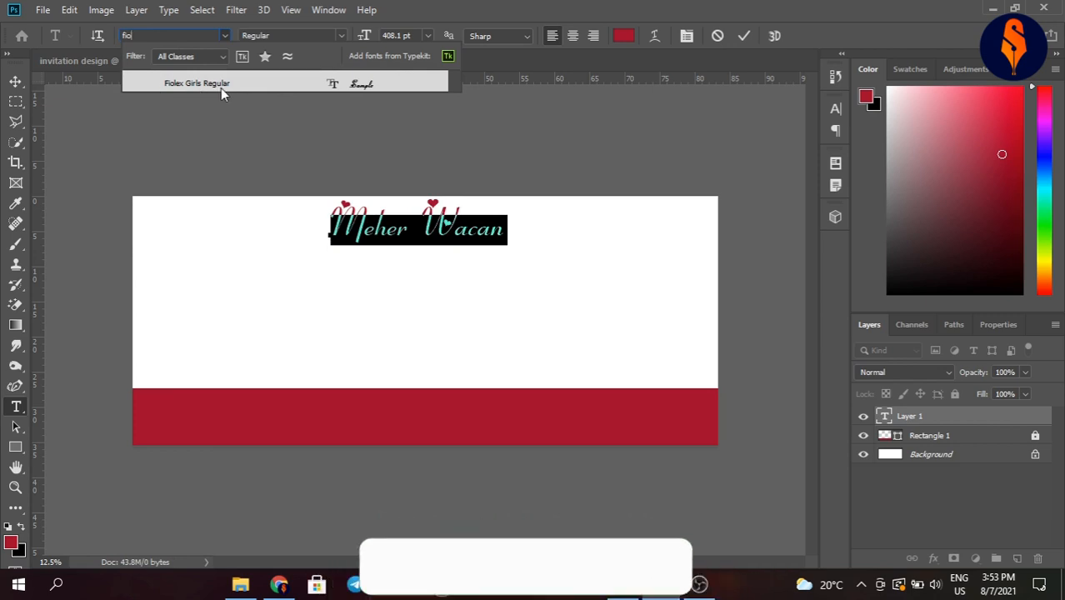
pyautogui.click(242, 86)
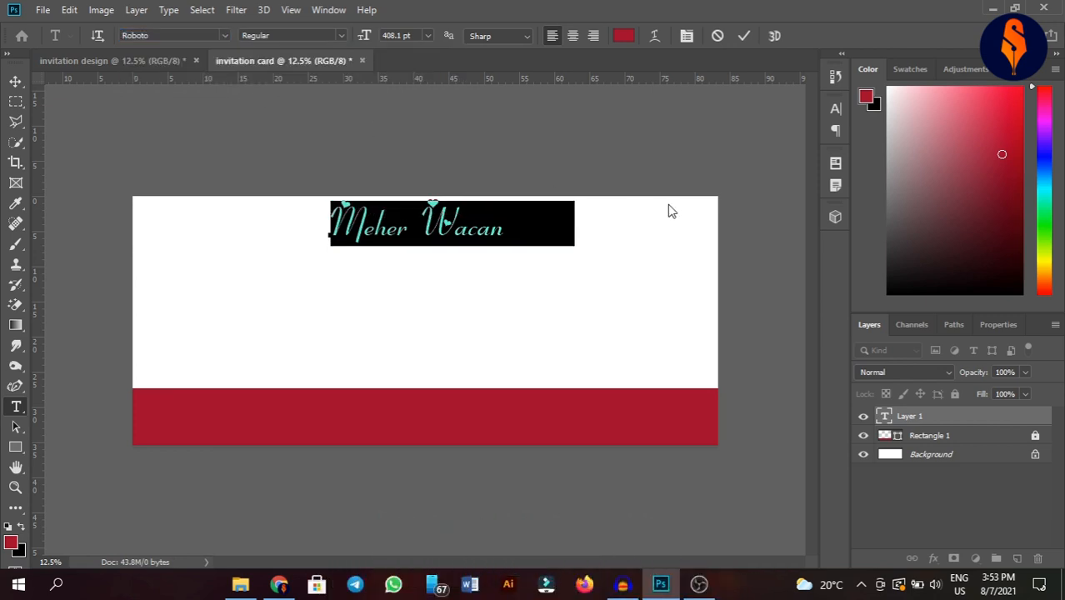
pyautogui.click(686, 37)
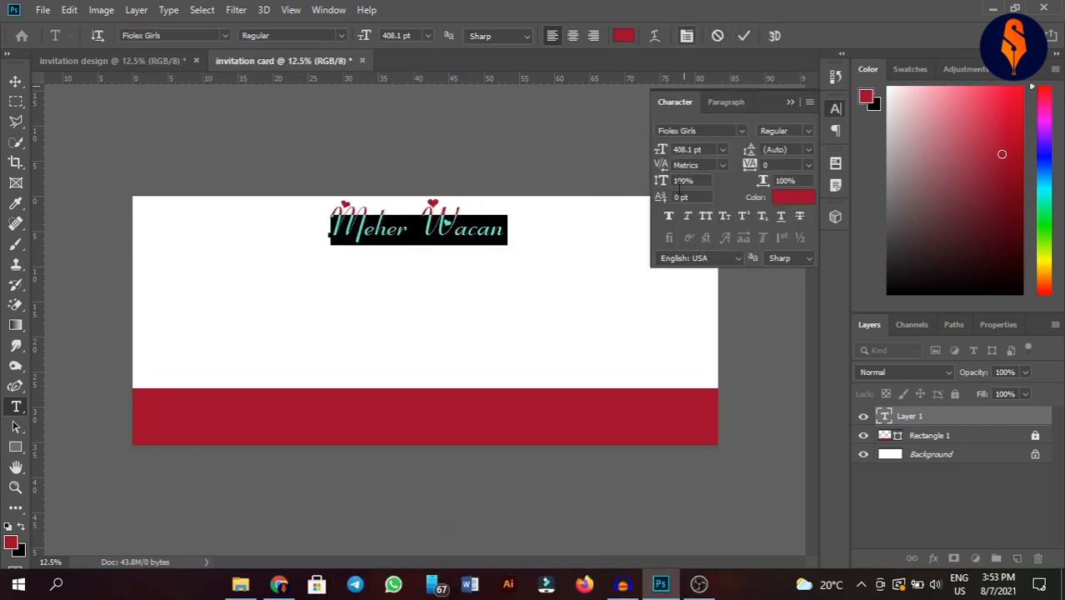
pyautogui.click(670, 216)
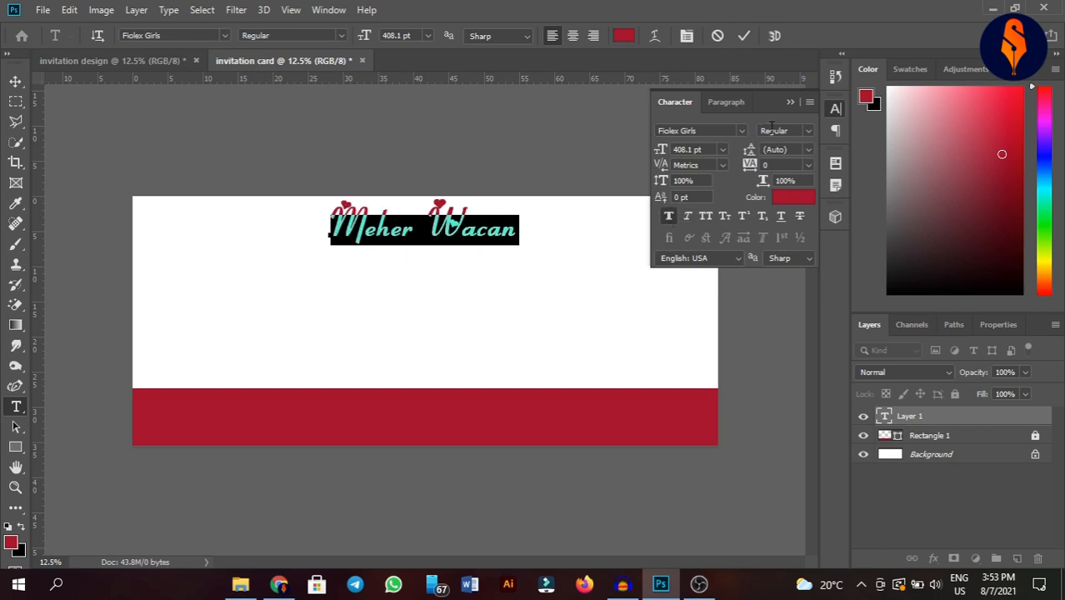
pyautogui.click(790, 102)
pyautogui.click(742, 37)
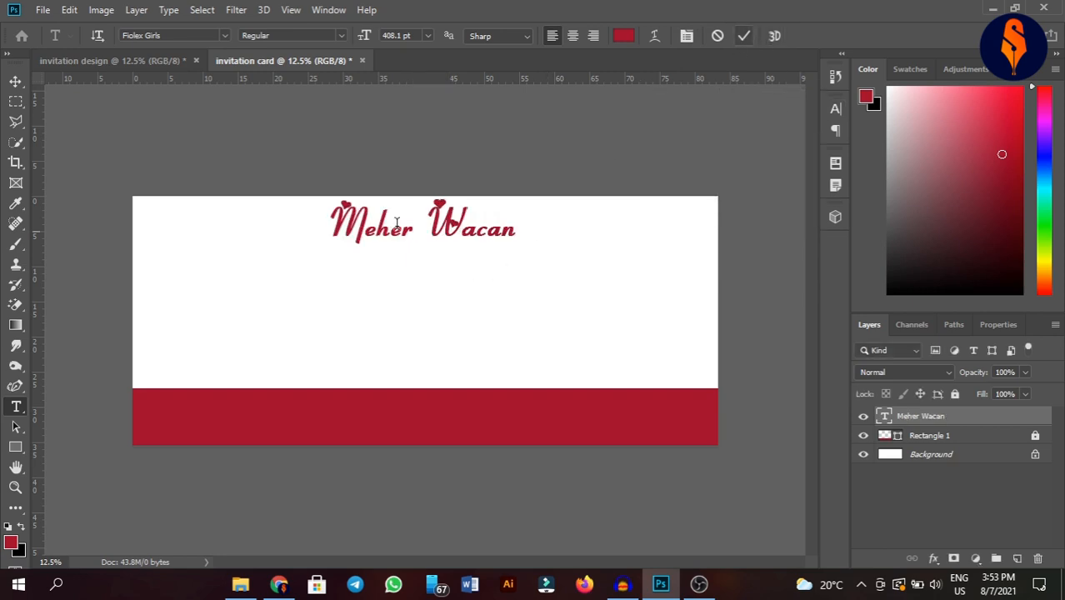
# - Stretch the title to about 112% width and nudge it slightly lower
pyautogui.click(15, 81)
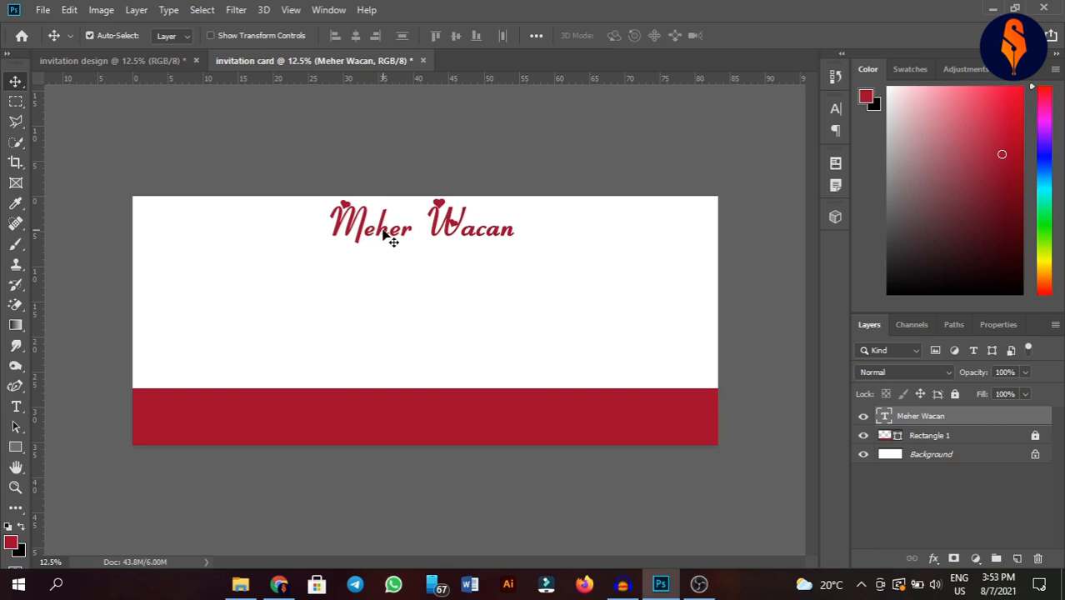
pyautogui.hotkey('ctrl', 't')
pyautogui.moveTo(516, 225); pyautogui.dragTo(542, 223)
pyautogui.click(742, 39)
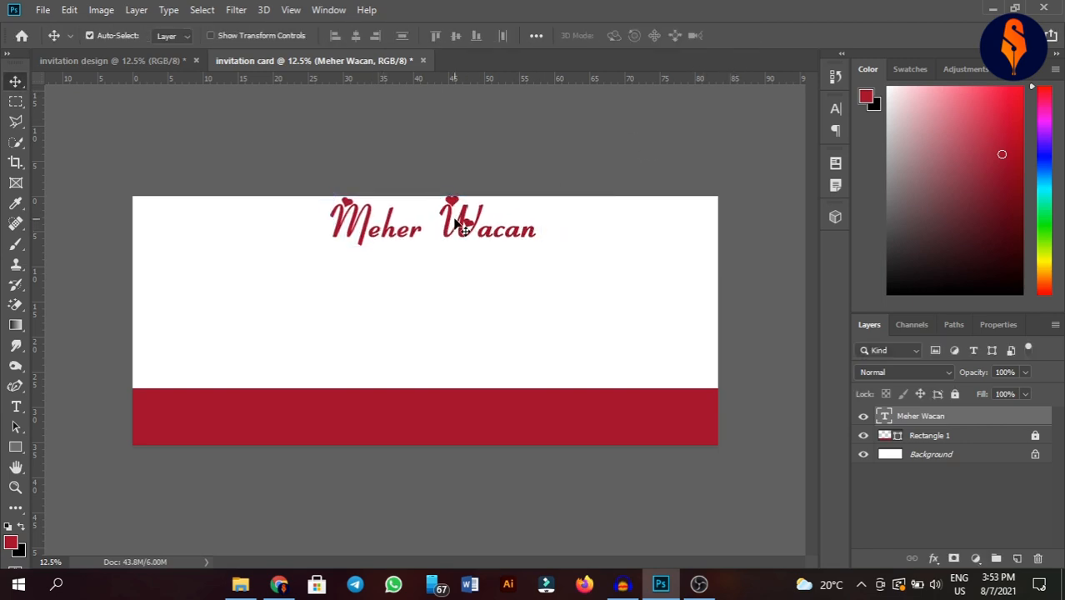
pyautogui.moveTo(461, 224); pyautogui.dragTo(459, 234)
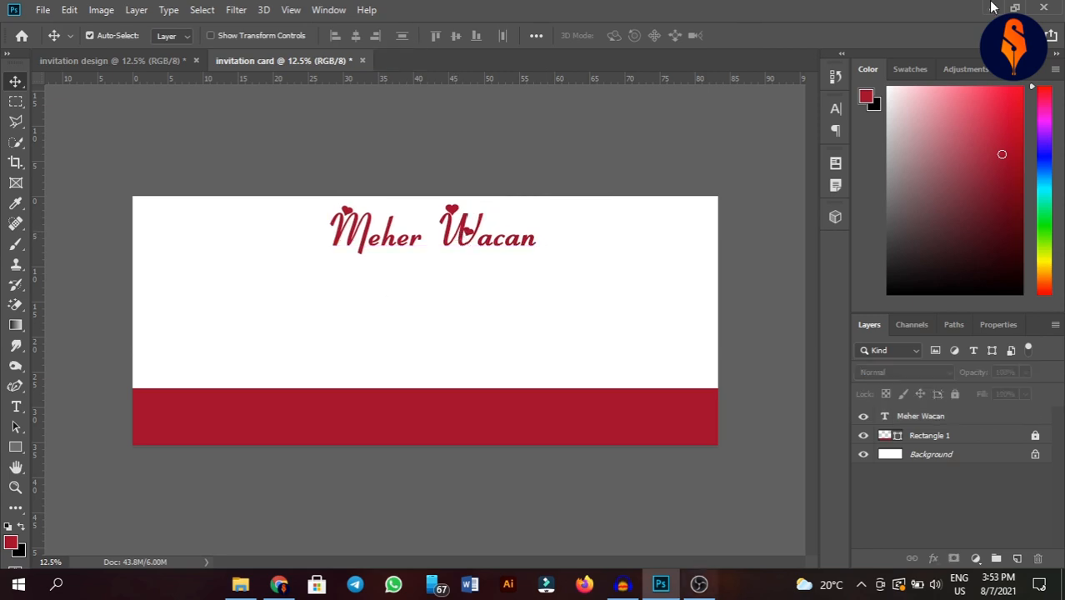
pyautogui.click(16, 410)
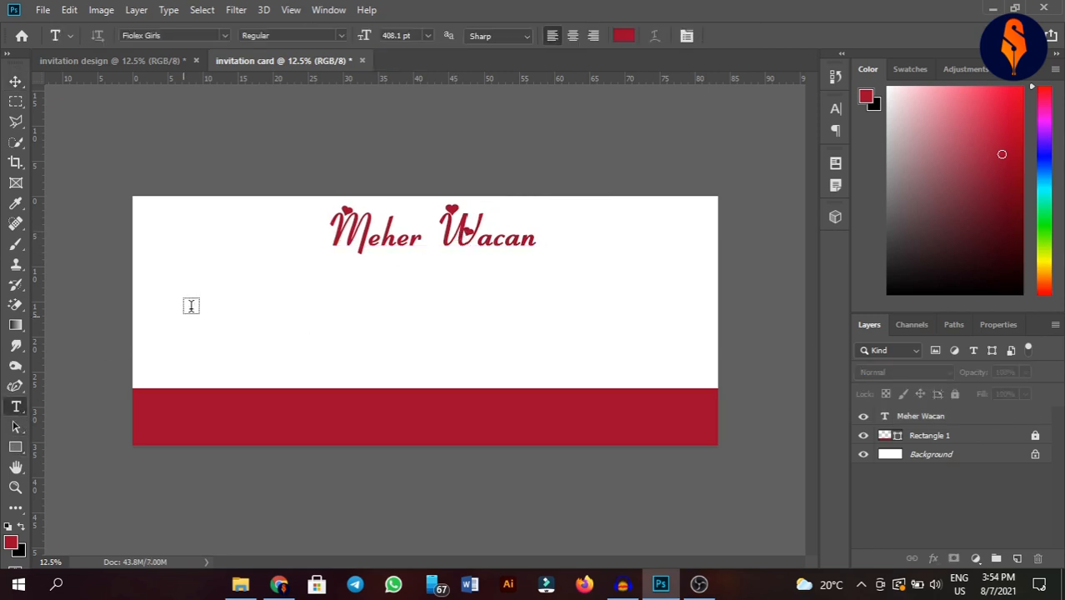
# - Type the first invitation line naming the father and mother, and shift it left
pyautogui.click(317, 277)
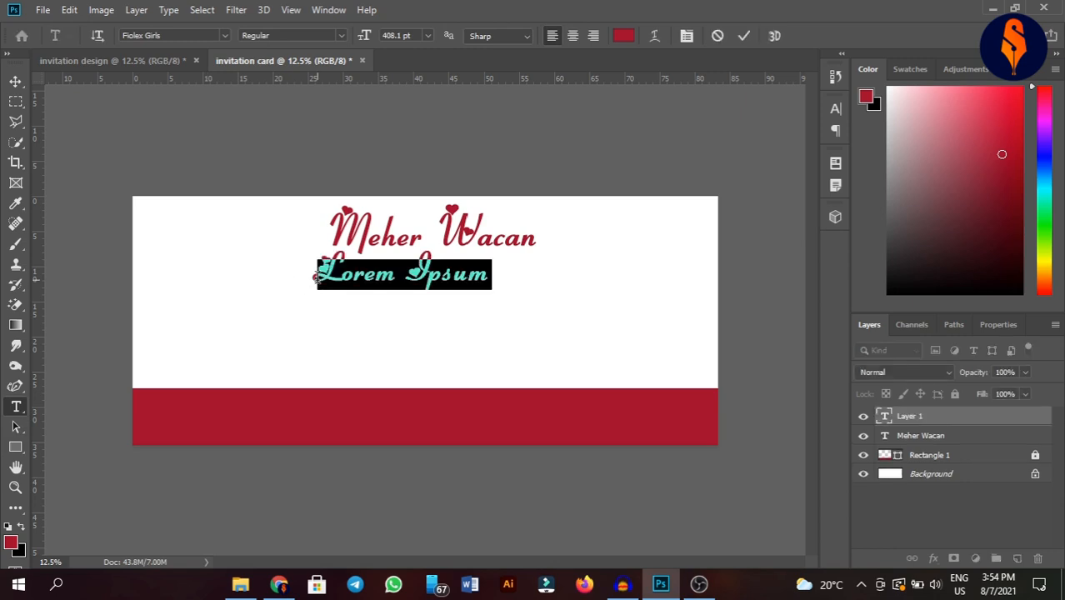
pyautogui.press('BackSpace')
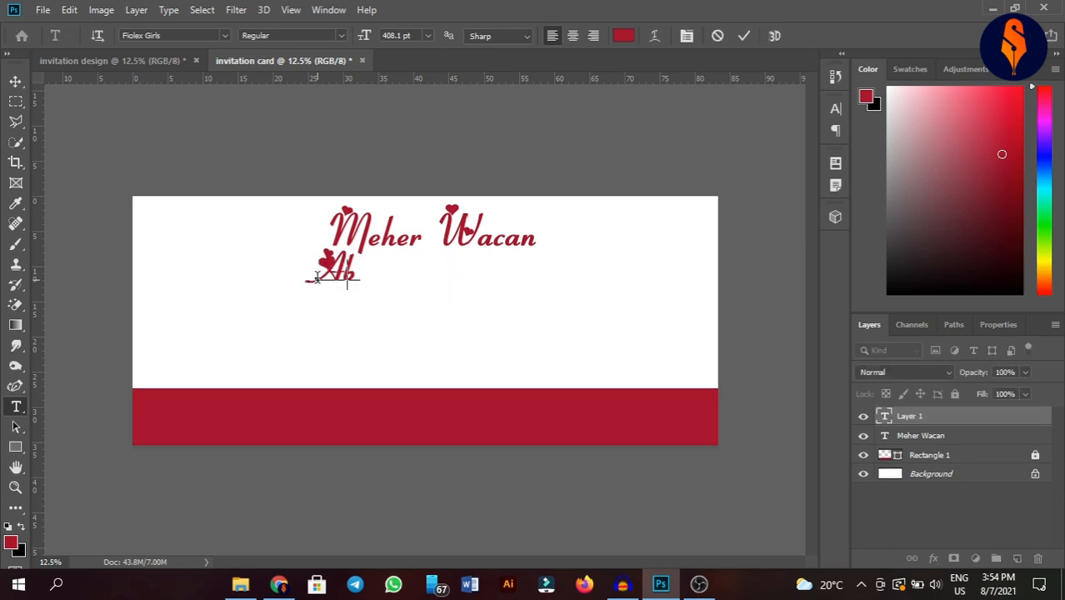
pyautogui.press('BackSpace')
pyautogui.press('BackSpace')
pyautogui.press('BackSpace')
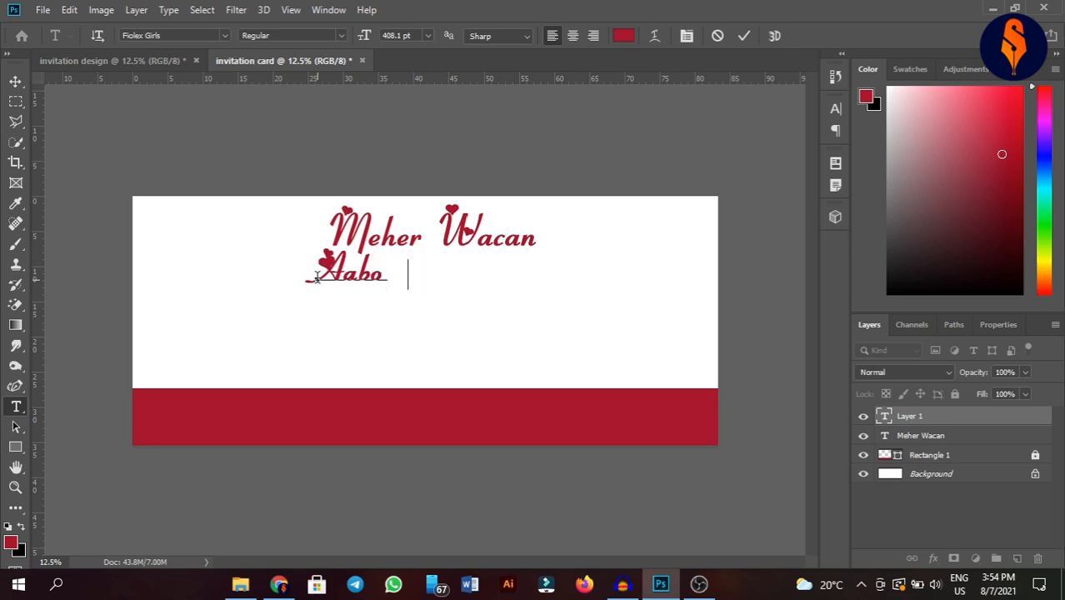
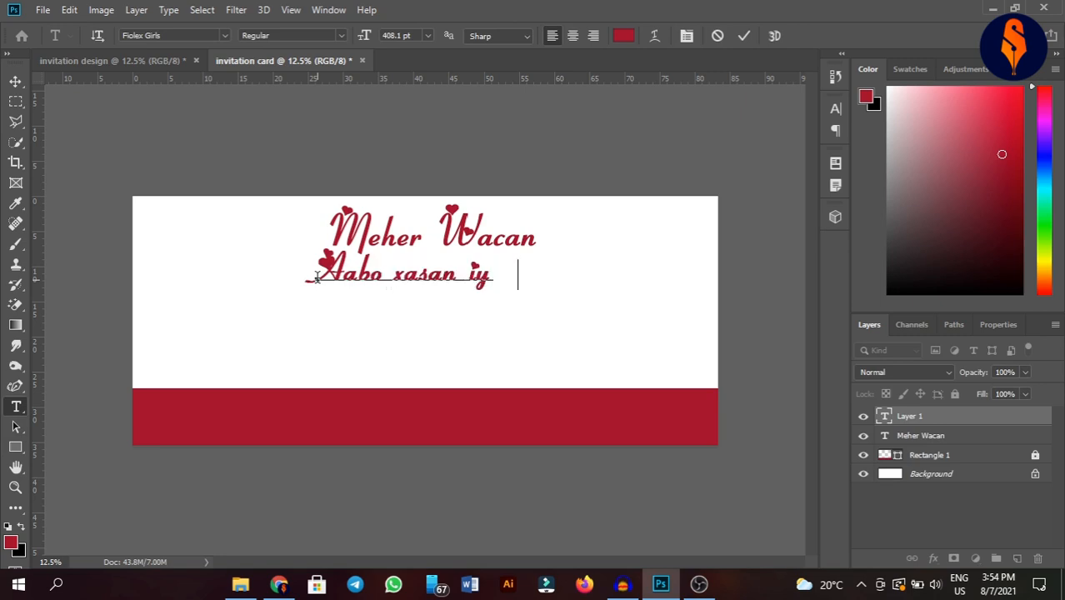
pyautogui.press('BackSpace')
pyautogui.press('BackSpace')
pyautogui.press('BackSpace')
pyautogui.press('BackSpace')
pyautogui.press('BackSpace')
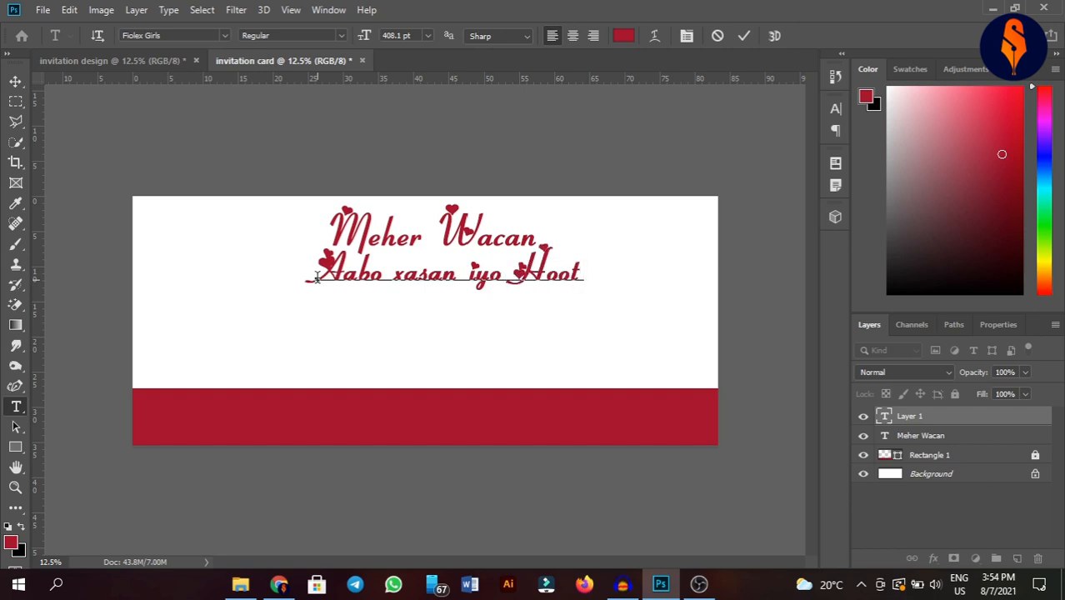
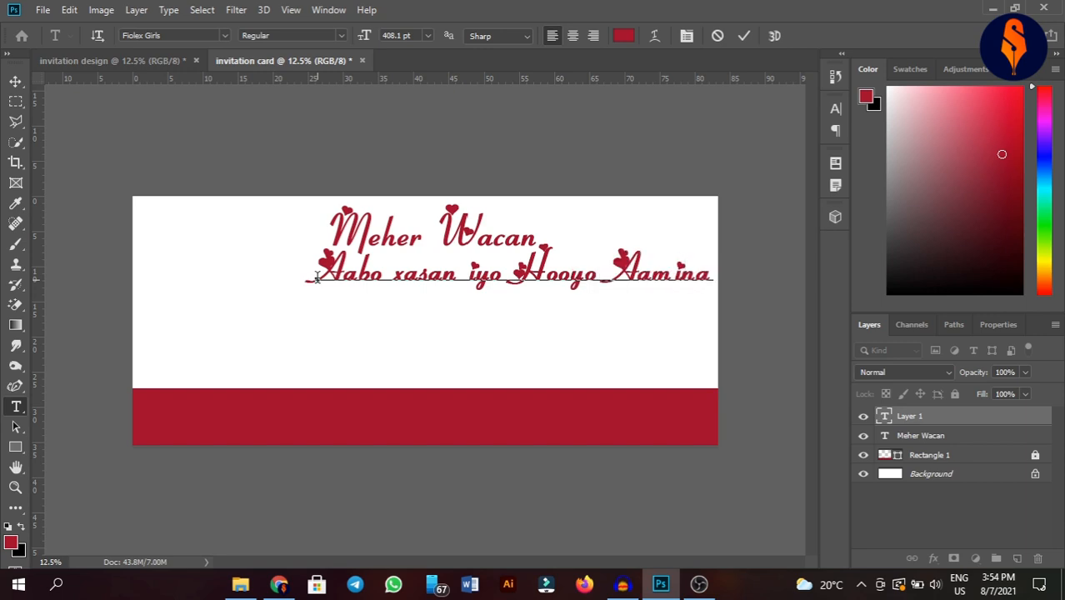
pyautogui.moveTo(476, 328); pyautogui.dragTo(381, 337)
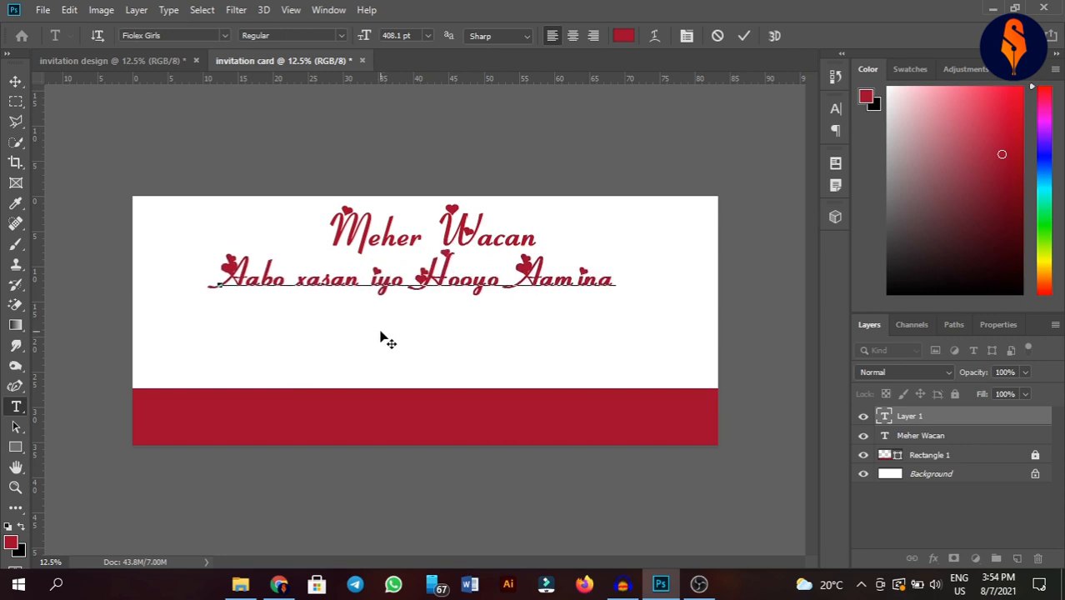
# - Add 'Waxay' and a second line 'kasoo qaybgalka Xaflada meher', then select all the text
pyautogui.write('Waxay')
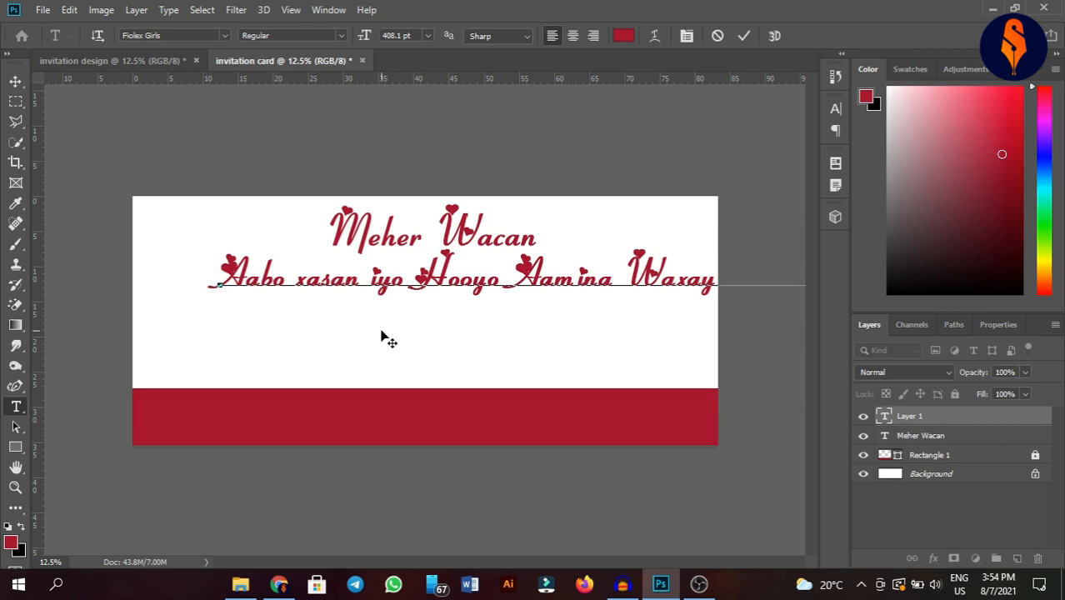
pyautogui.press('Return')
pyautogui.write('Xaf')
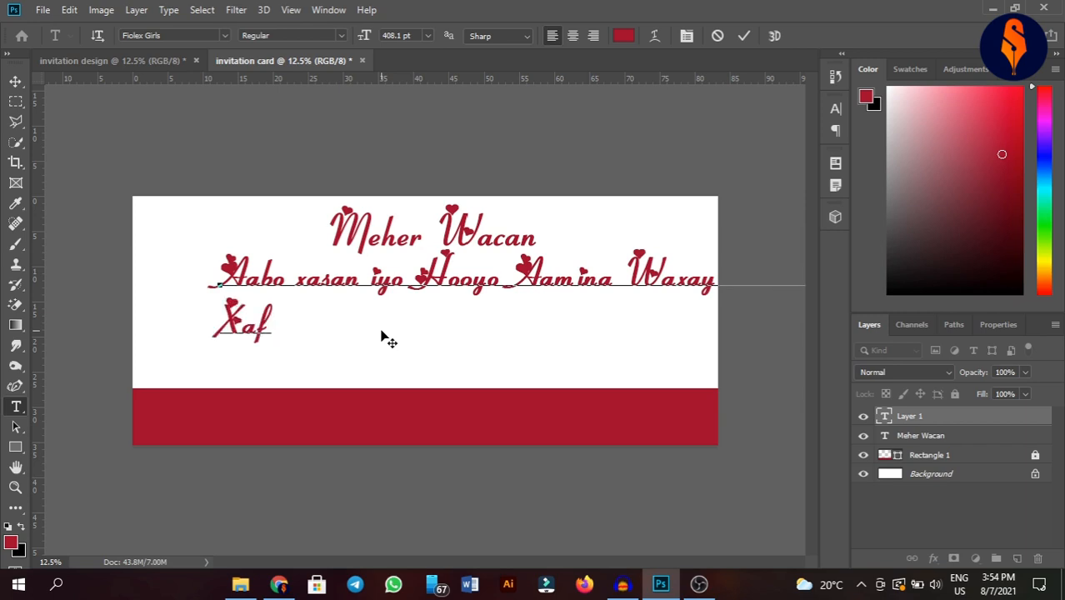
pyautogui.write('lad')
pyautogui.press('BackSpace')
pyautogui.press('BackSpace')
pyautogui.write('da mehe')
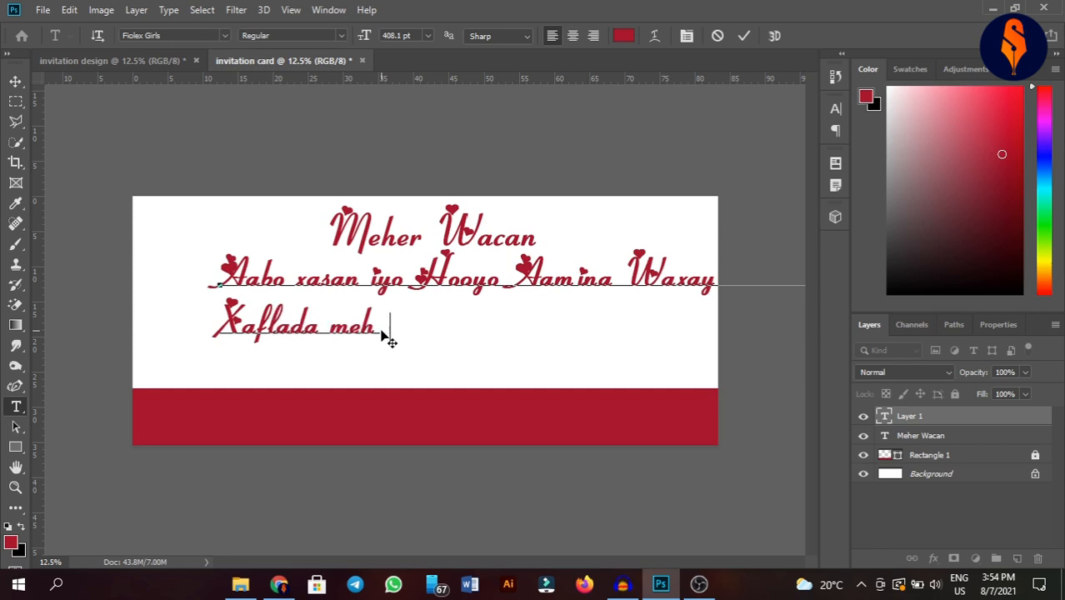
pyautogui.write('ra')
pyautogui.press('BackSpace')
pyautogui.press('Left')
pyautogui.press('Left')
pyautogui.press('Left')
pyautogui.write('kasoo ')
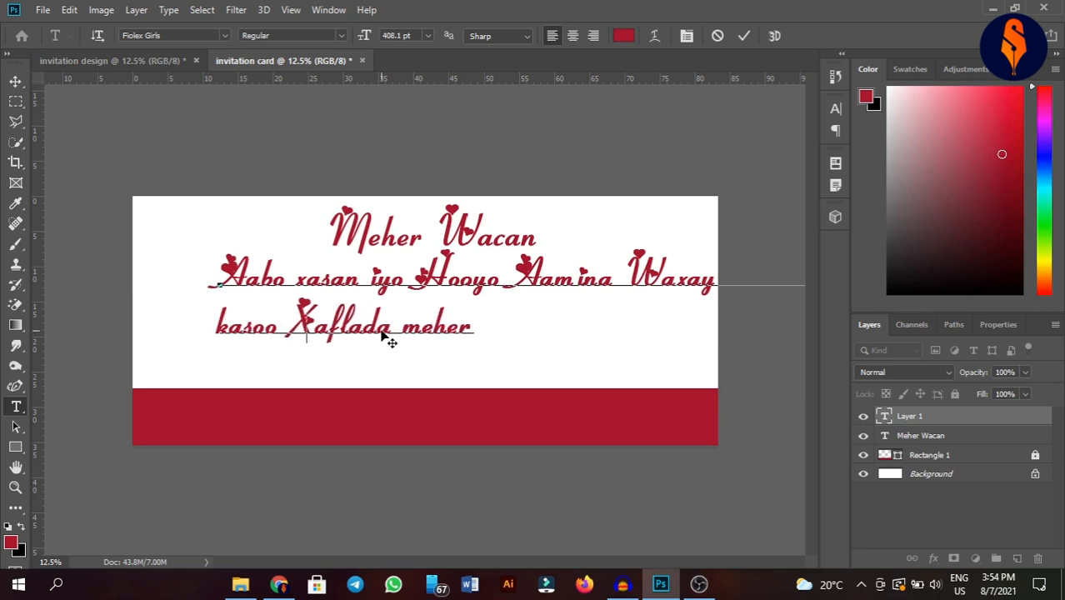
pyautogui.write('qay')
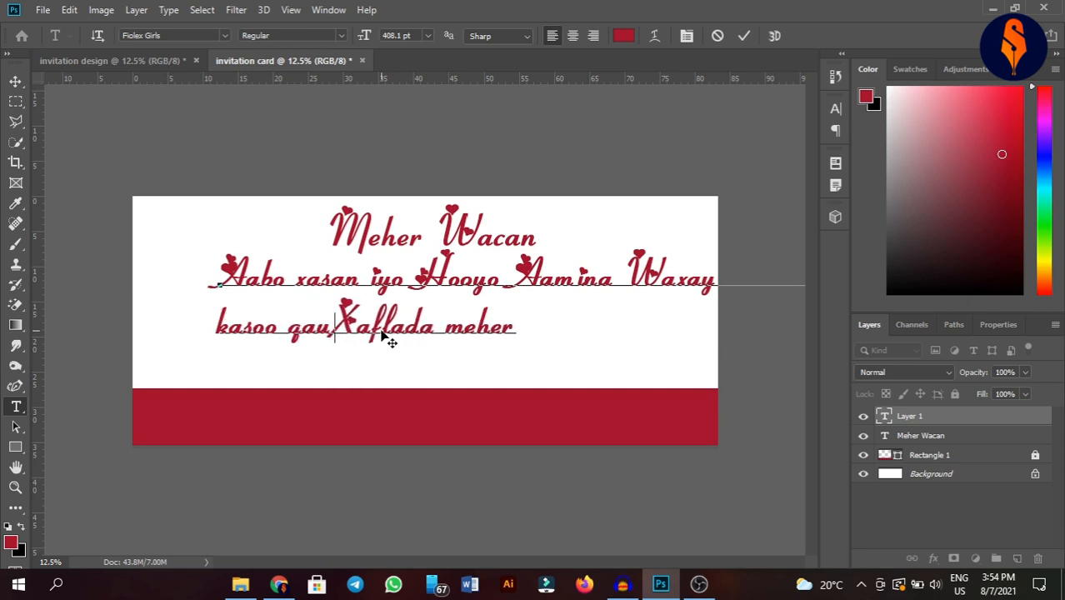
pyautogui.write('b')
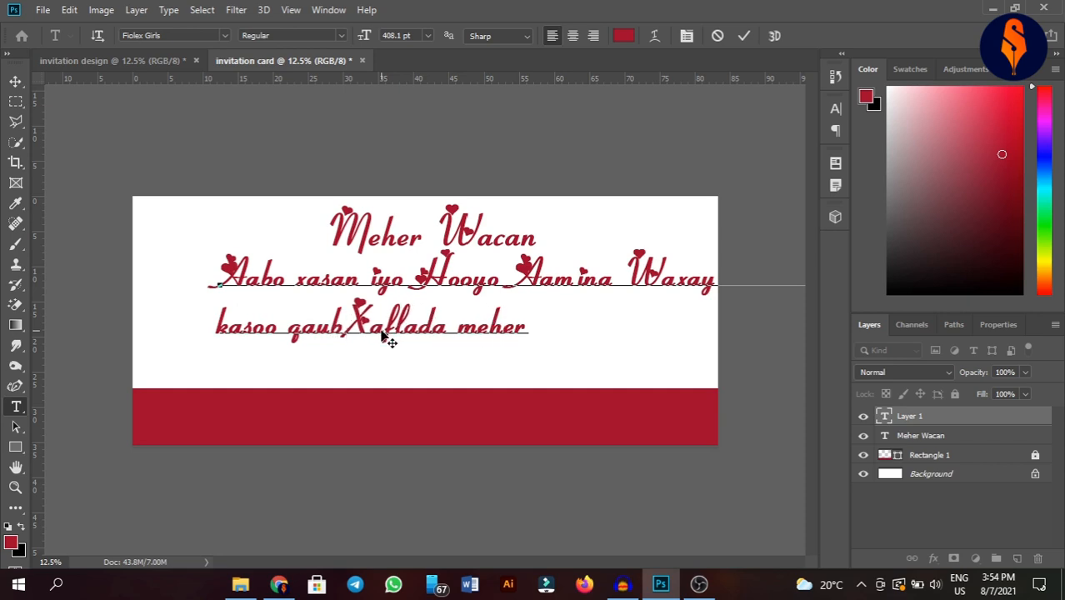
pyautogui.write('galka')
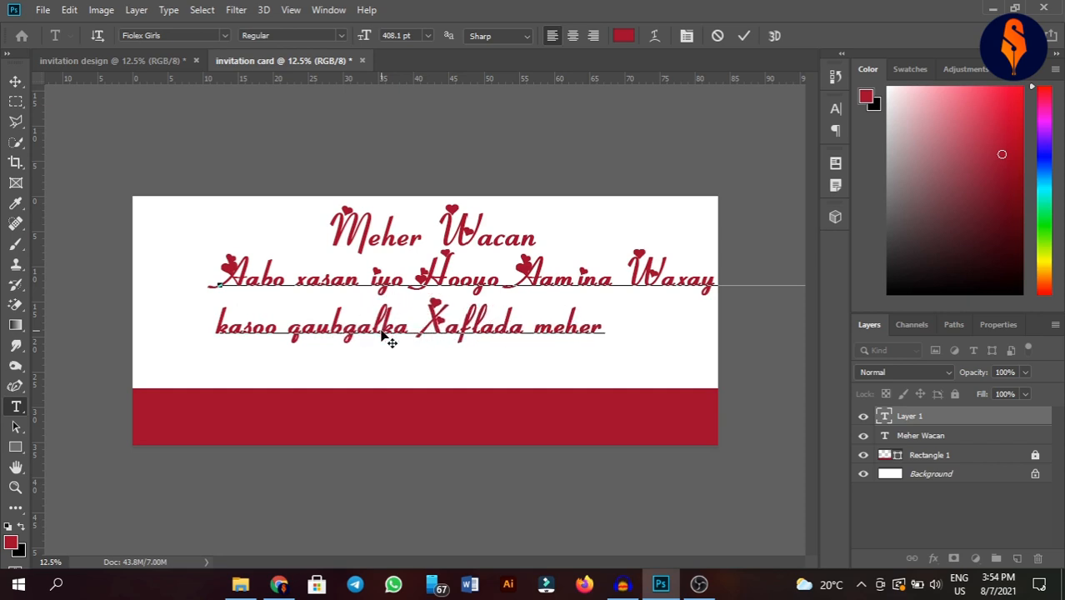
pyautogui.hotkey('ctrl', 'a')
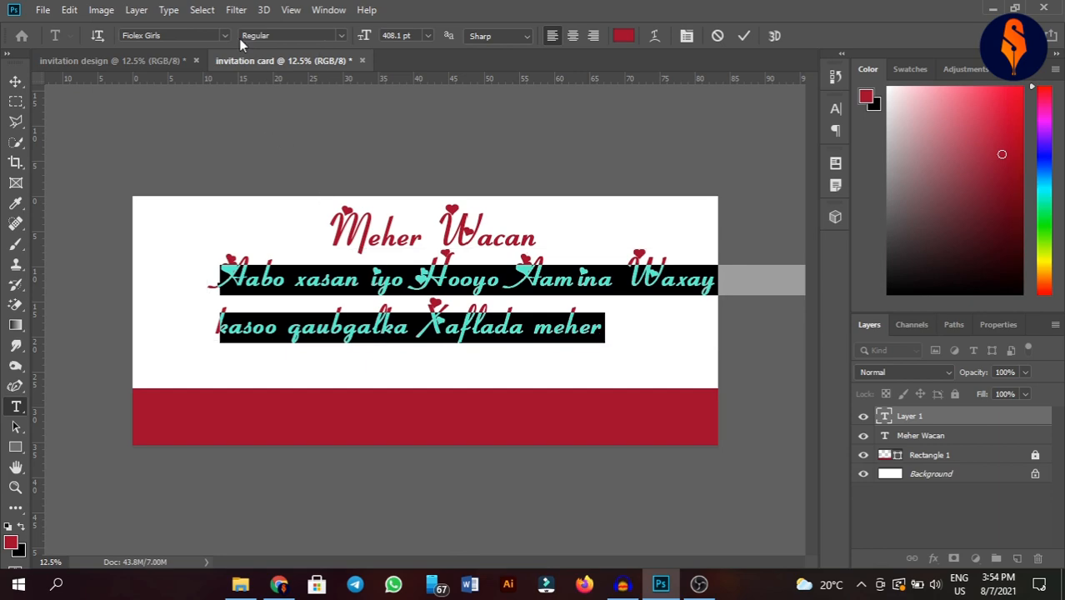
# - Set the paragraph in Roboto Regular with Faux Bold turned off, and commit
pyautogui.click(198, 35)
pyautogui.write('robo')
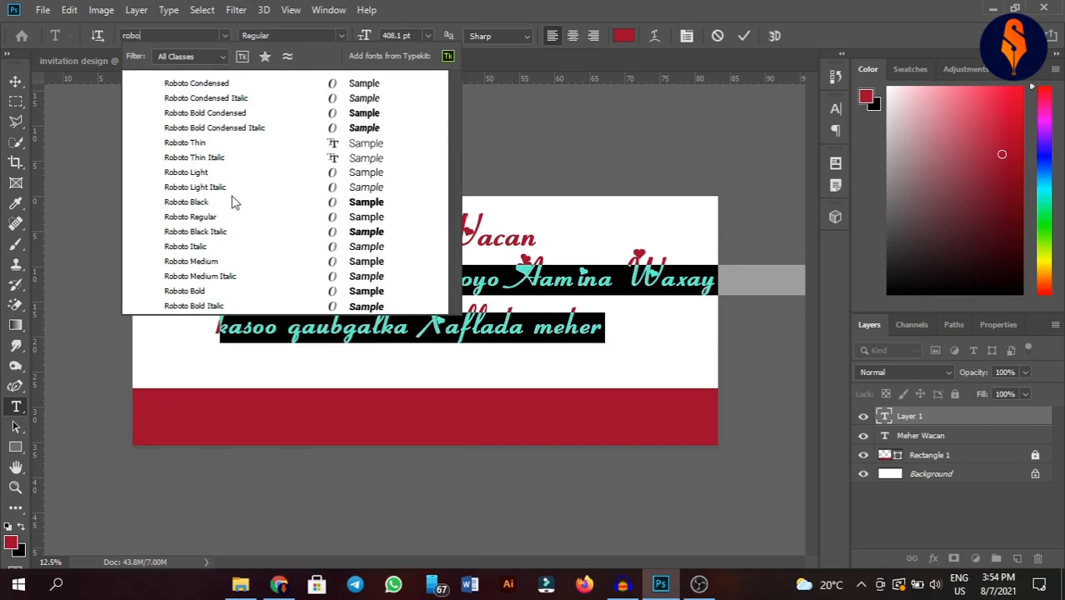
pyautogui.click(214, 218)
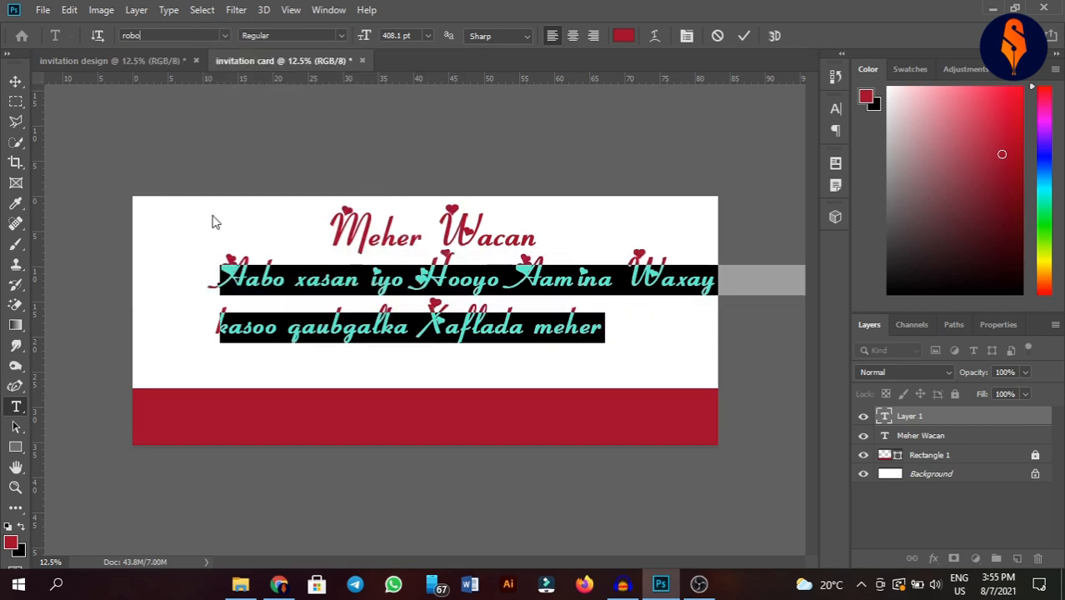
pyautogui.click(687, 36)
pyautogui.click(669, 216)
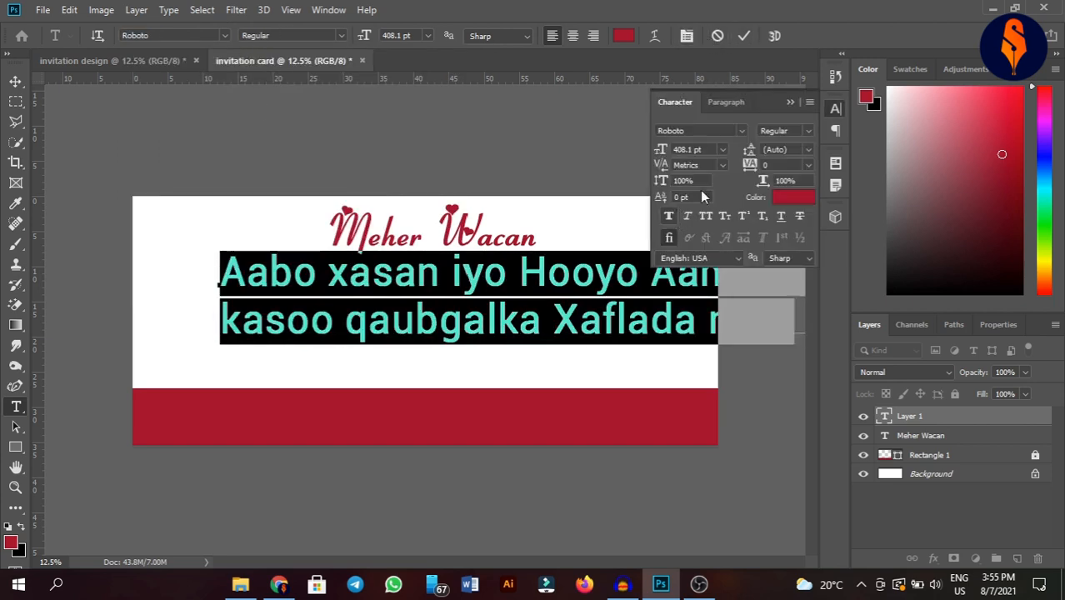
pyautogui.click(790, 102)
pyautogui.click(746, 36)
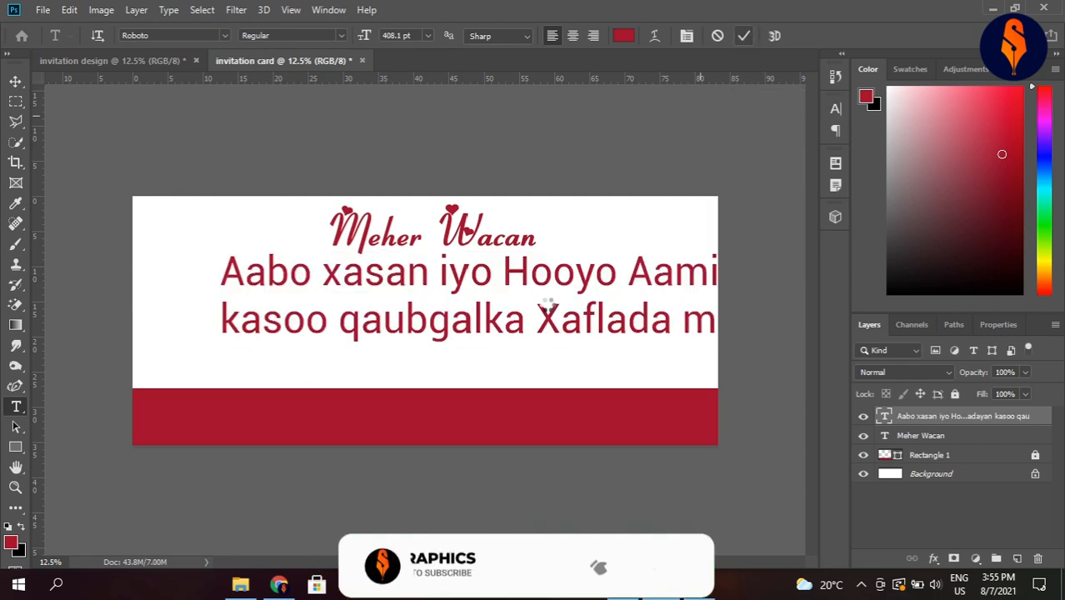
# - Scale the paragraph down to about 32% and place it beneath Meher Wacan
pyautogui.hotkey('ctrl', 't')
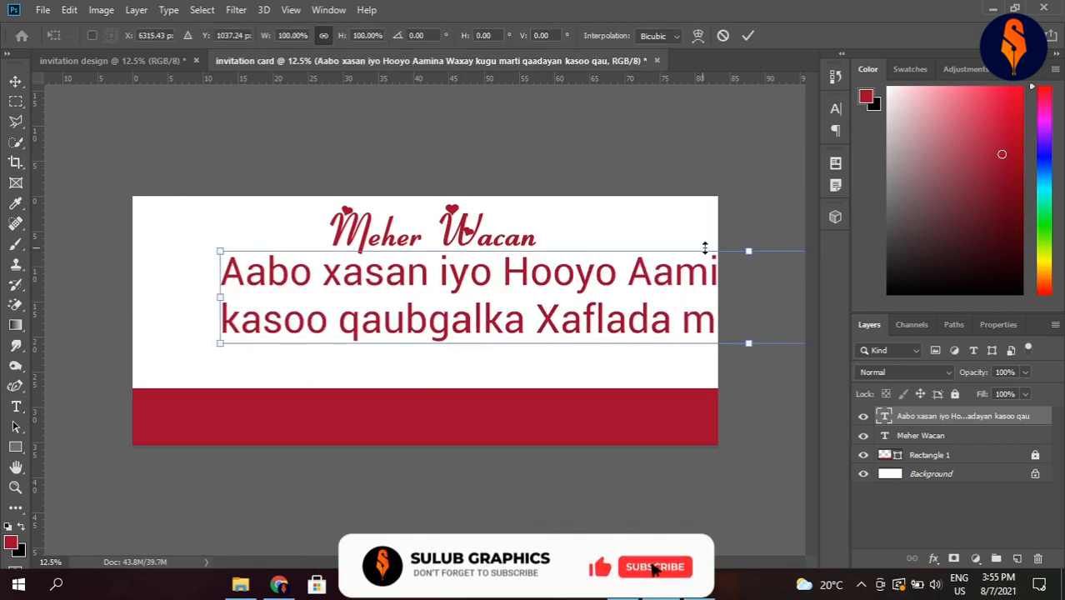
pyautogui.moveTo(749, 254); pyautogui.dragTo(747, 294)
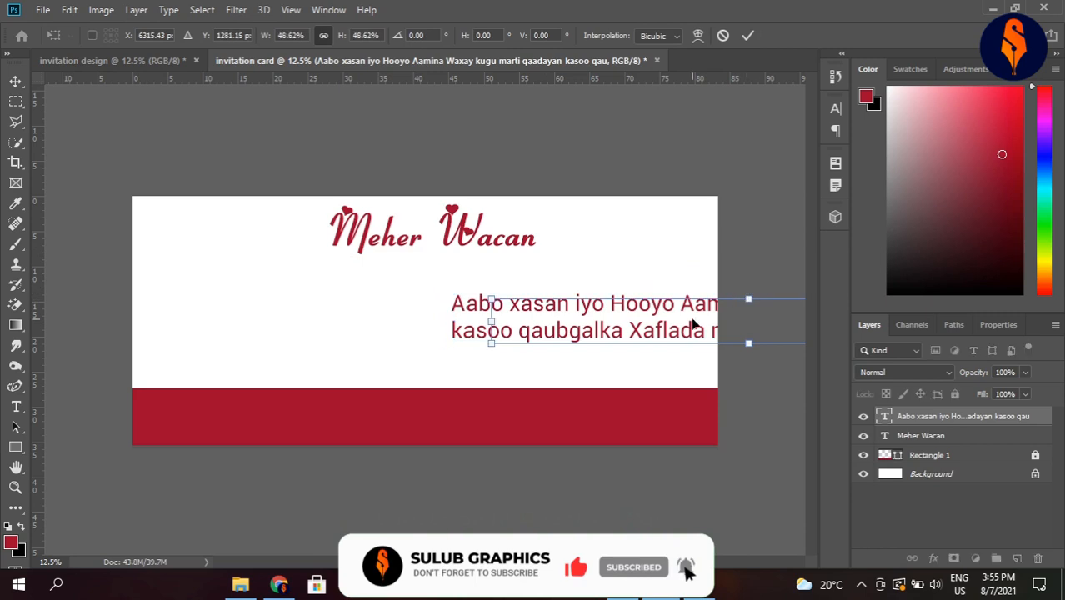
pyautogui.moveTo(667, 317); pyautogui.dragTo(421, 279)
pyautogui.moveTo(465, 252); pyautogui.dragTo(451, 280)
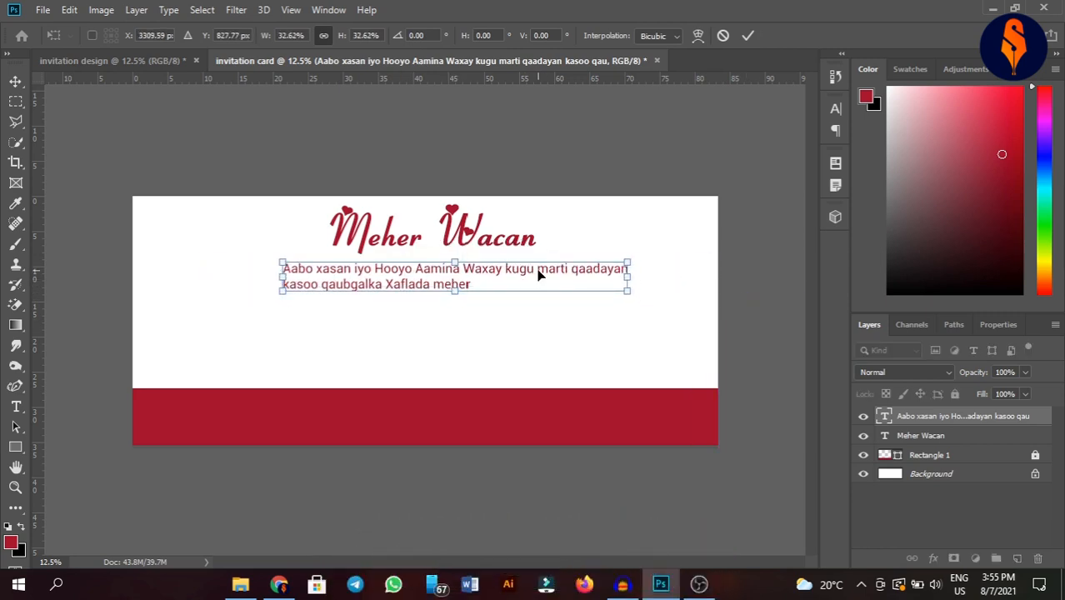
pyautogui.press('t')
pyautogui.click(537, 268)
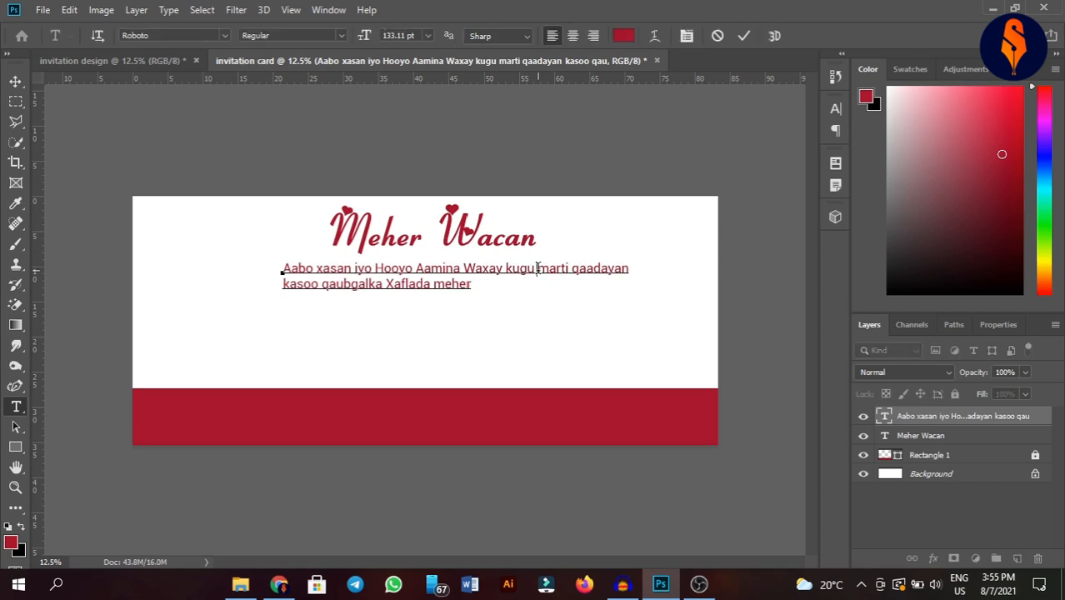
# - Break the paragraph after 'marti', centre-align its lines and move it beneath the title
pyautogui.press('Return')
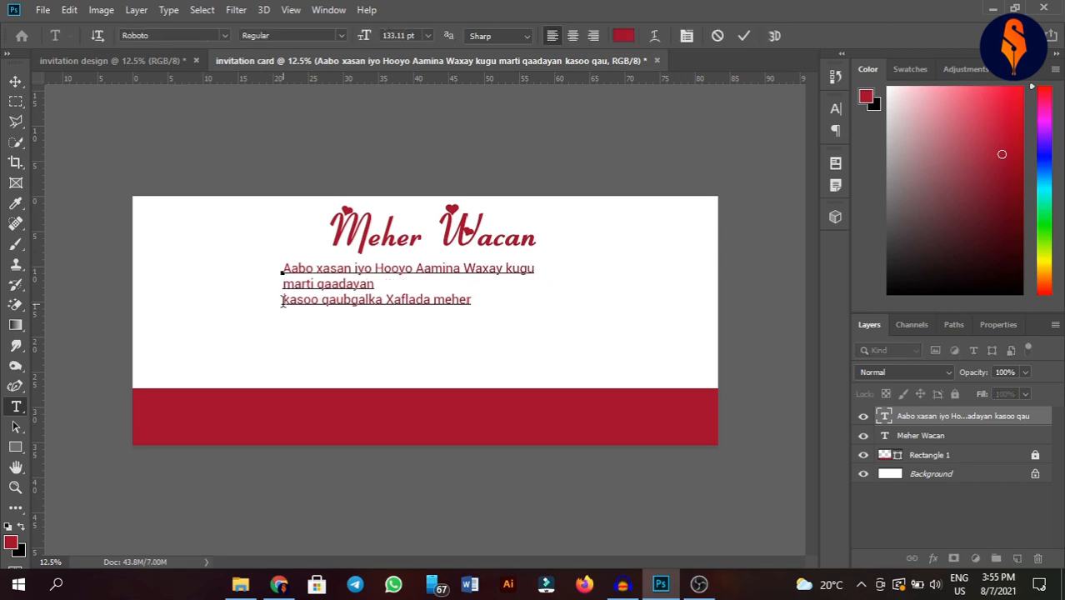
pyautogui.press('Delete')
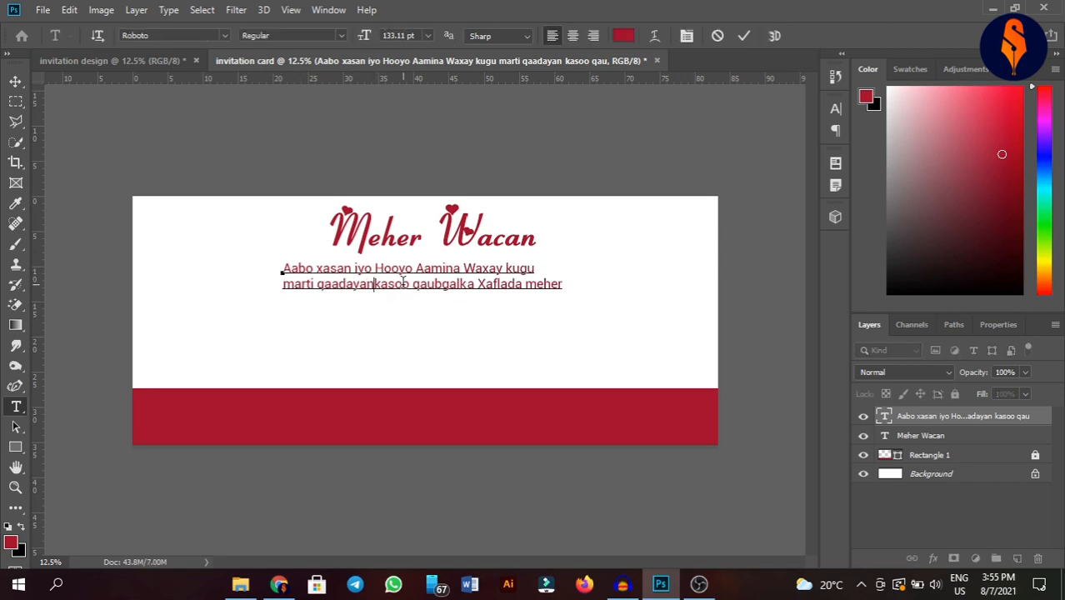
pyautogui.click(316, 285)
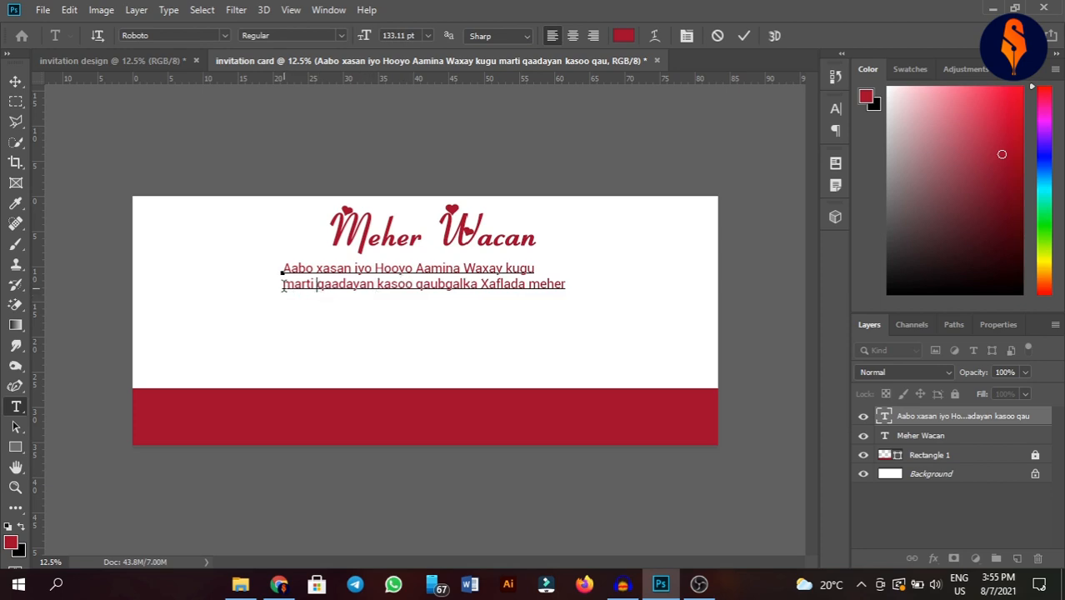
pyautogui.press('Delete')
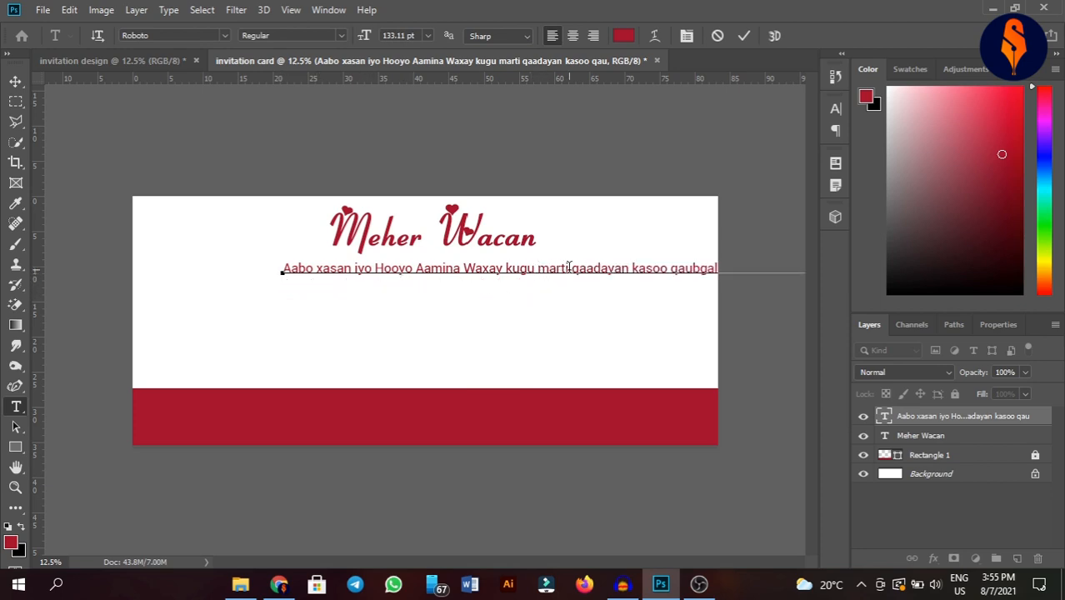
pyautogui.press('Return')
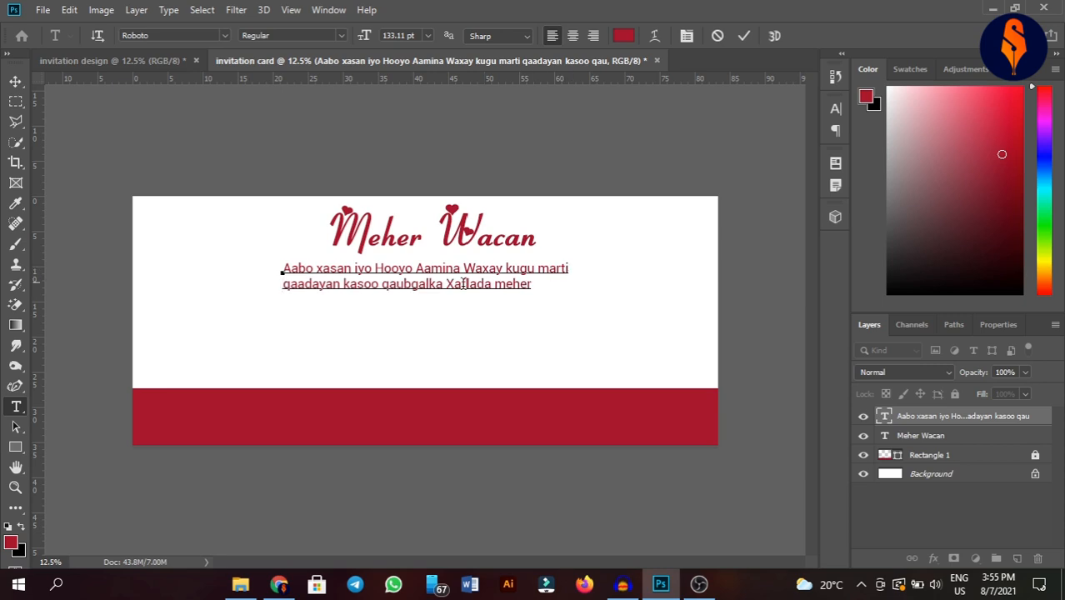
pyautogui.hotkey('ctrl', 'a')
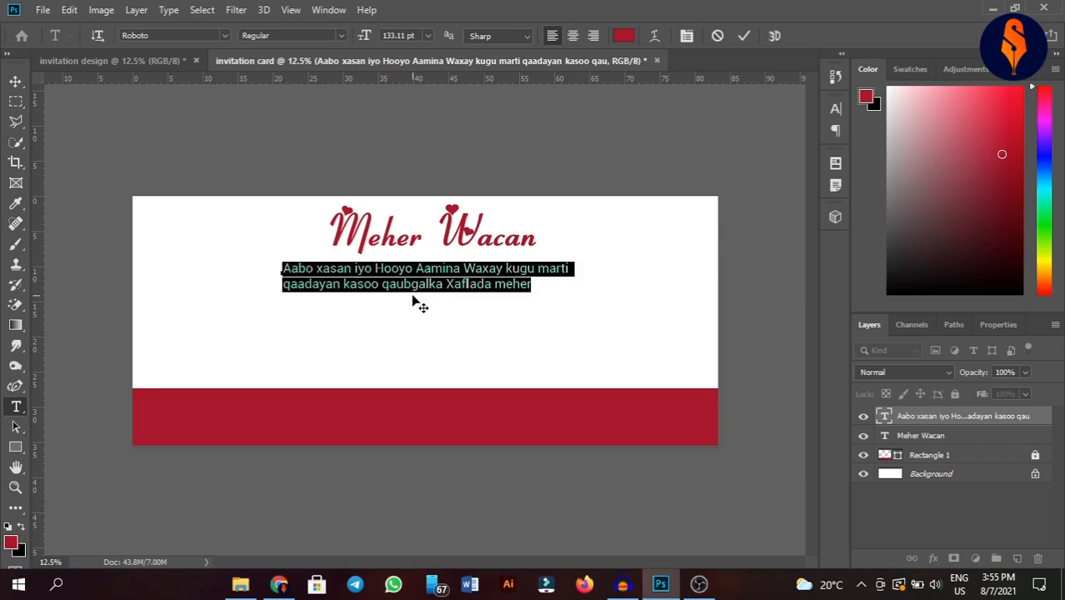
pyautogui.click(573, 35)
pyautogui.moveTo(374, 333); pyautogui.dragTo(506, 333)
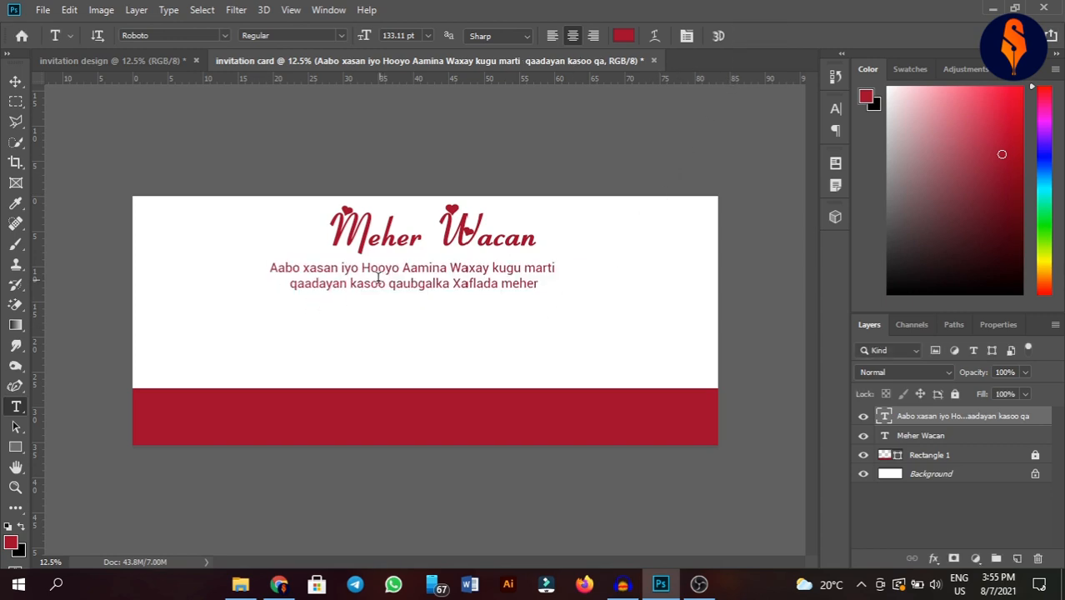
# - Capitalise 'Qaadayan' at the start of the second line and commit the edit
pyautogui.click(292, 285)
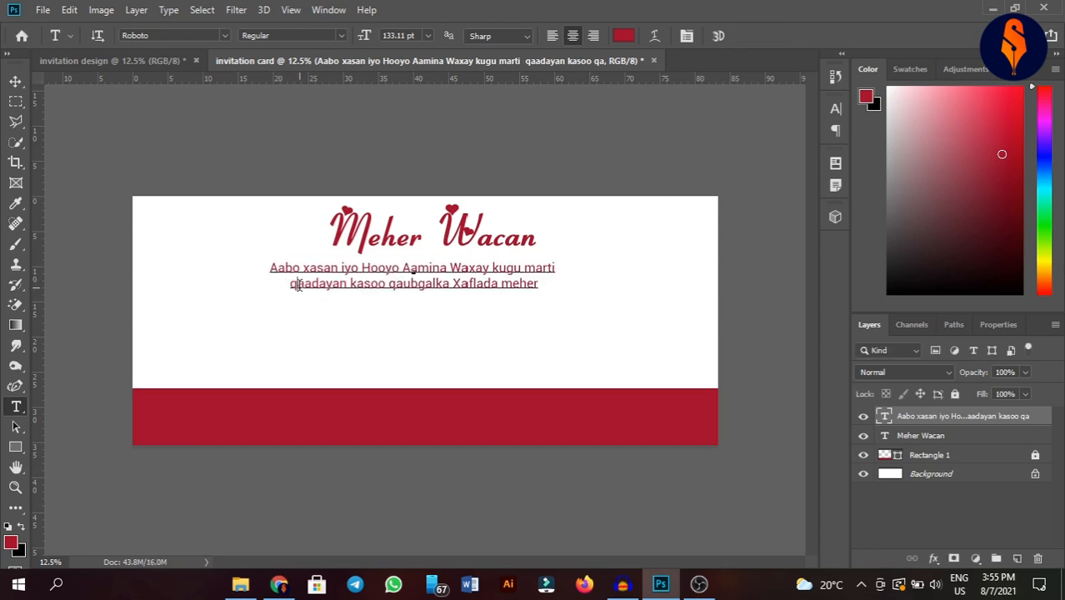
pyautogui.doubleClick(294, 284)
pyautogui.click(298, 285)
pyautogui.press('BackSpace')
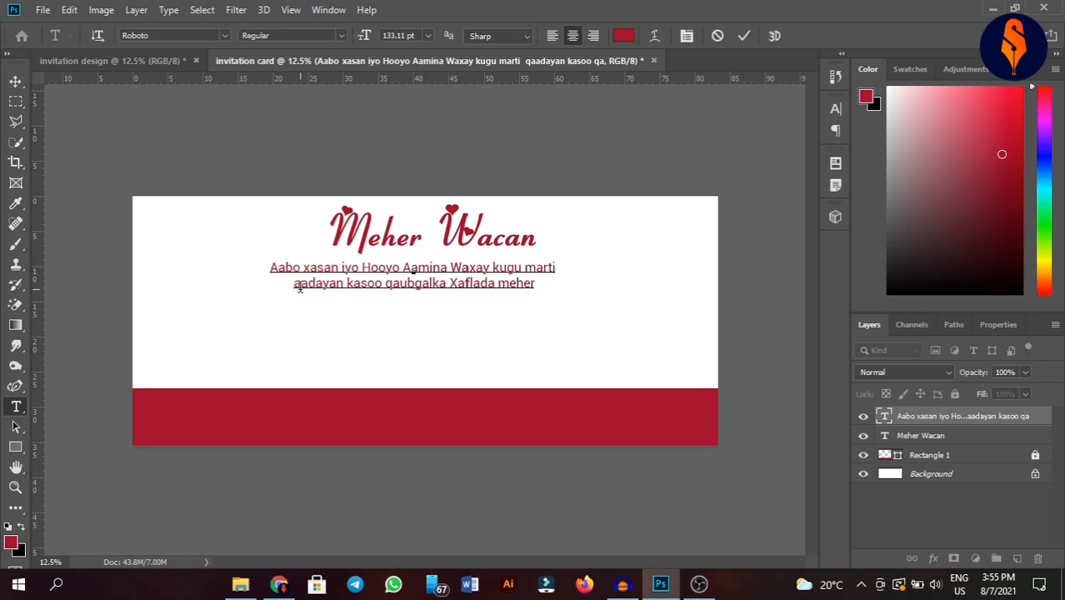
pyautogui.write('Q')
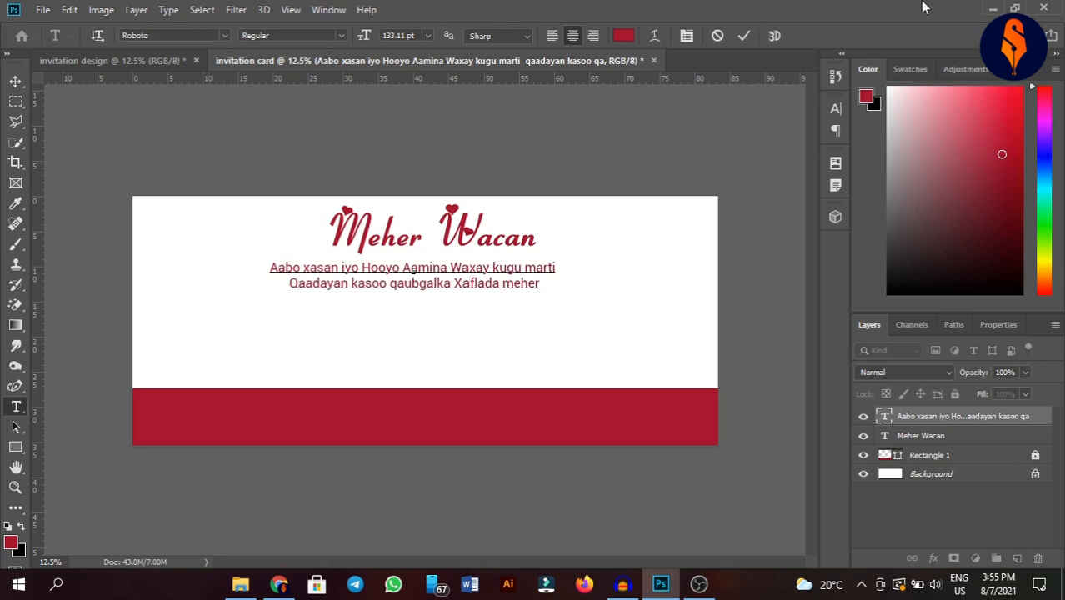
pyautogui.click(744, 35)
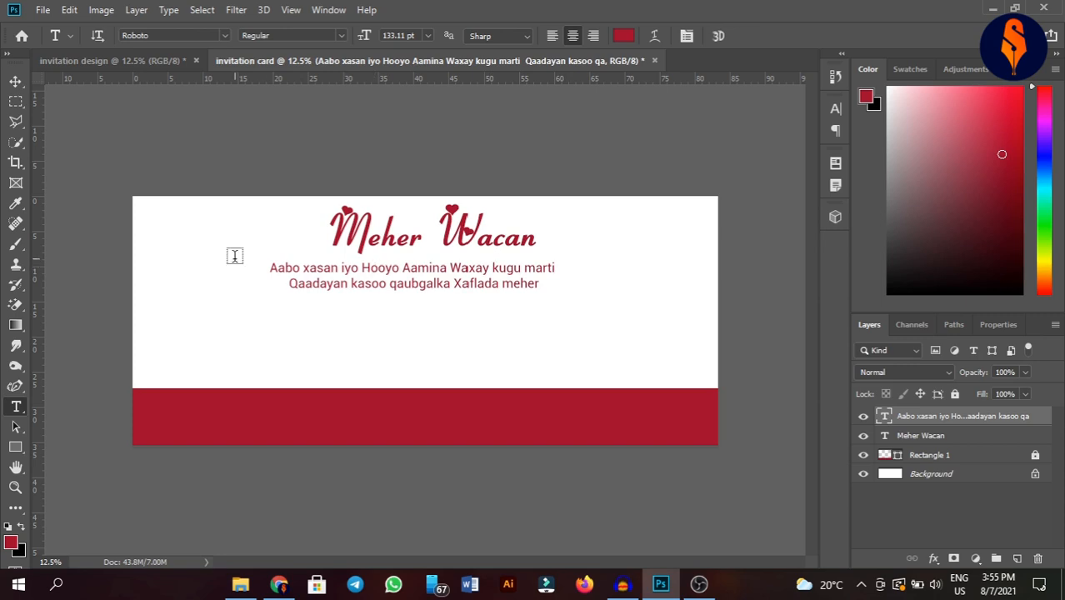
pyautogui.click(15, 80)
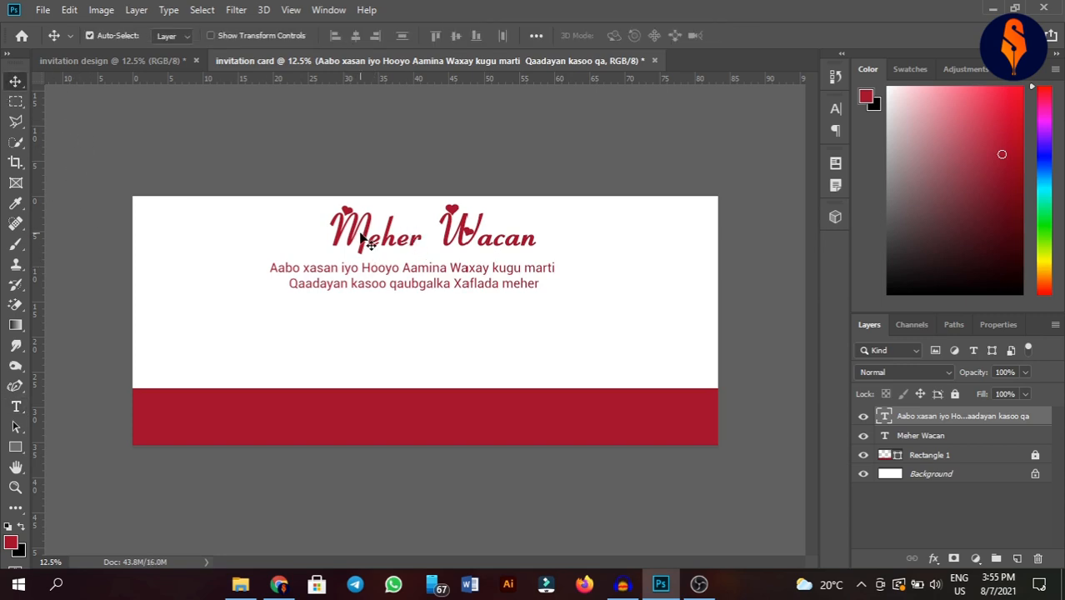
# - Copy the title below the verse, retype it as the groom's name, and duplicate it rightward
pyautogui.moveTo(374, 242); pyautogui.dragTo(311, 343)
pyautogui.press('t')
pyautogui.tripleClick(256, 340)
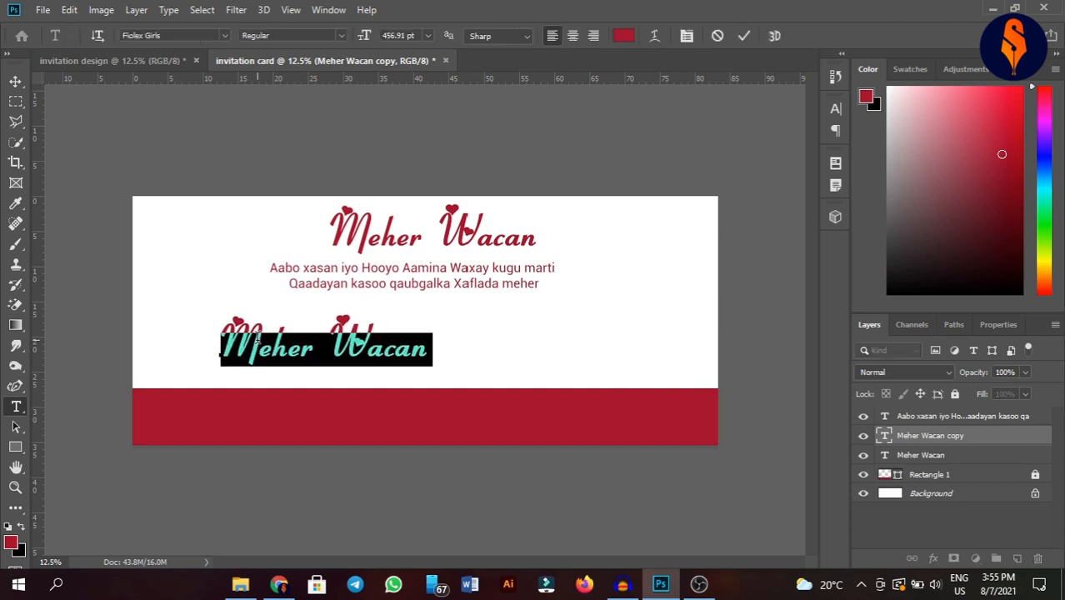
pyautogui.write('Abdir')
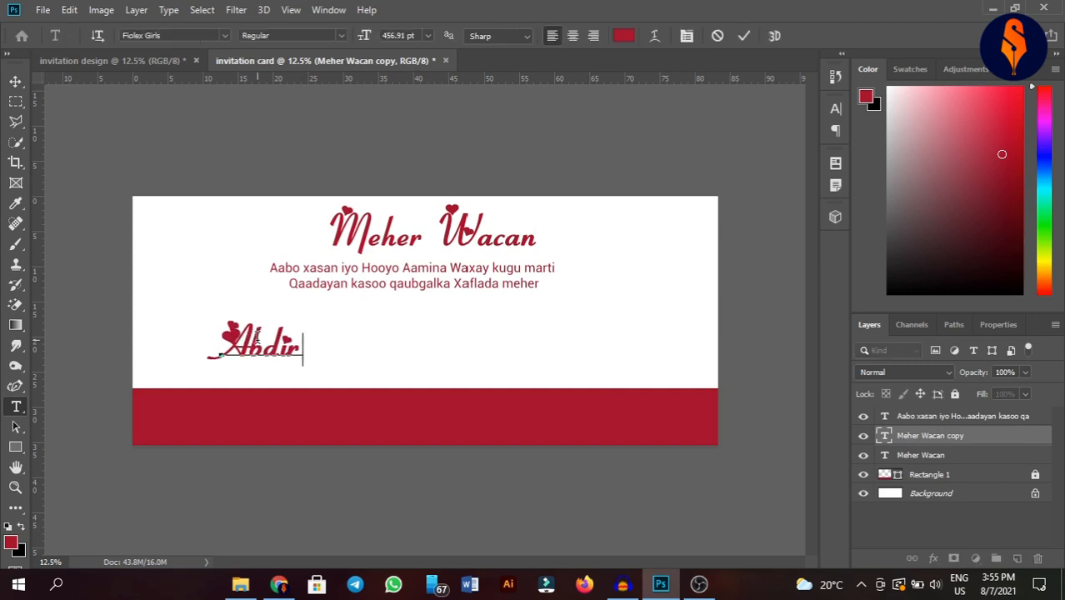
pyautogui.write('isak')
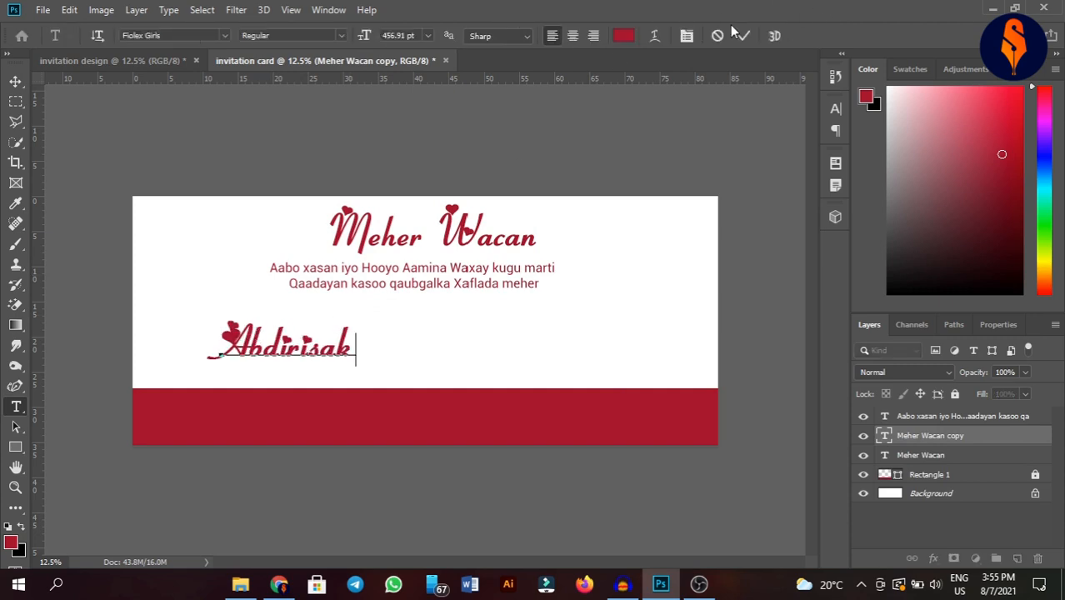
pyautogui.click(743, 37)
pyautogui.press('v')
pyautogui.moveTo(330, 355); pyautogui.dragTo(588, 328)
pyautogui.hotkey('ctrl', 'j')
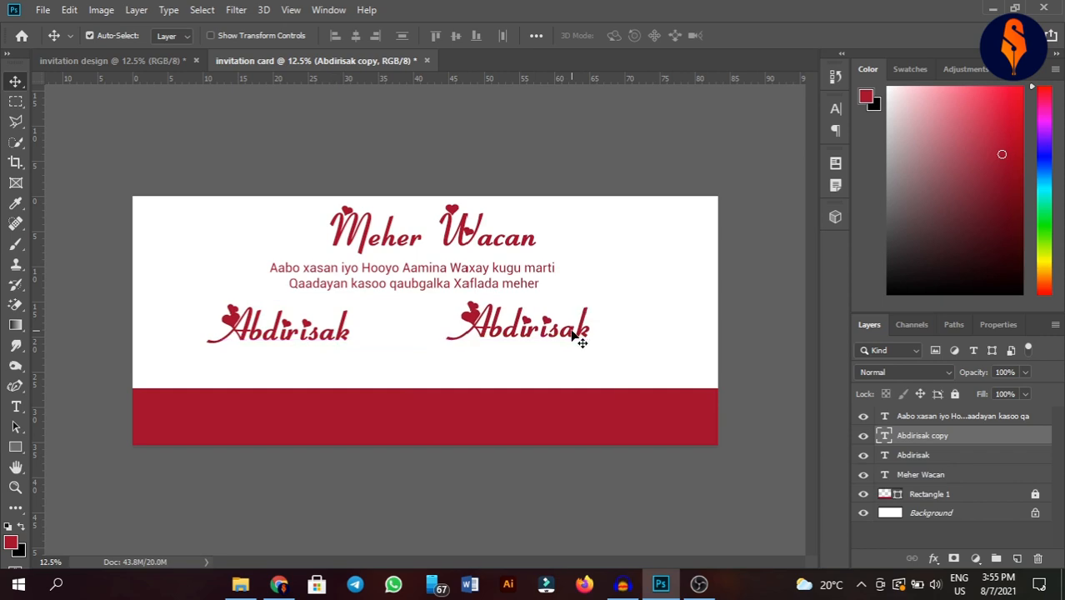
# - Retype the right copy as the bride's name, spread both names apart, and copy the verse below
pyautogui.press('t')
pyautogui.doubleClick(572, 327)
pyautogui.press('BackSpace')
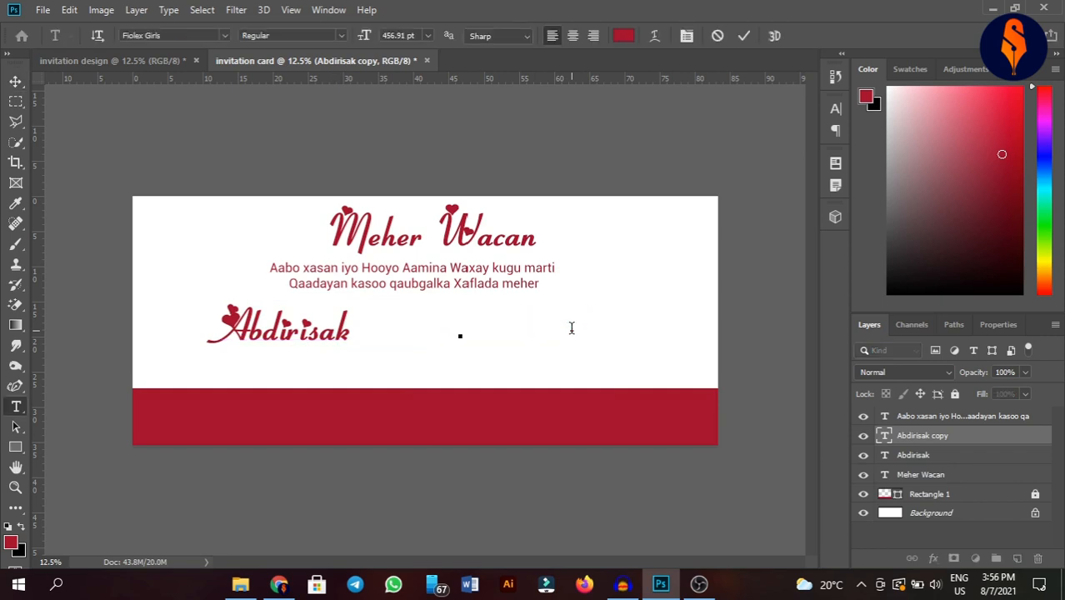
pyautogui.write('Hoodo')
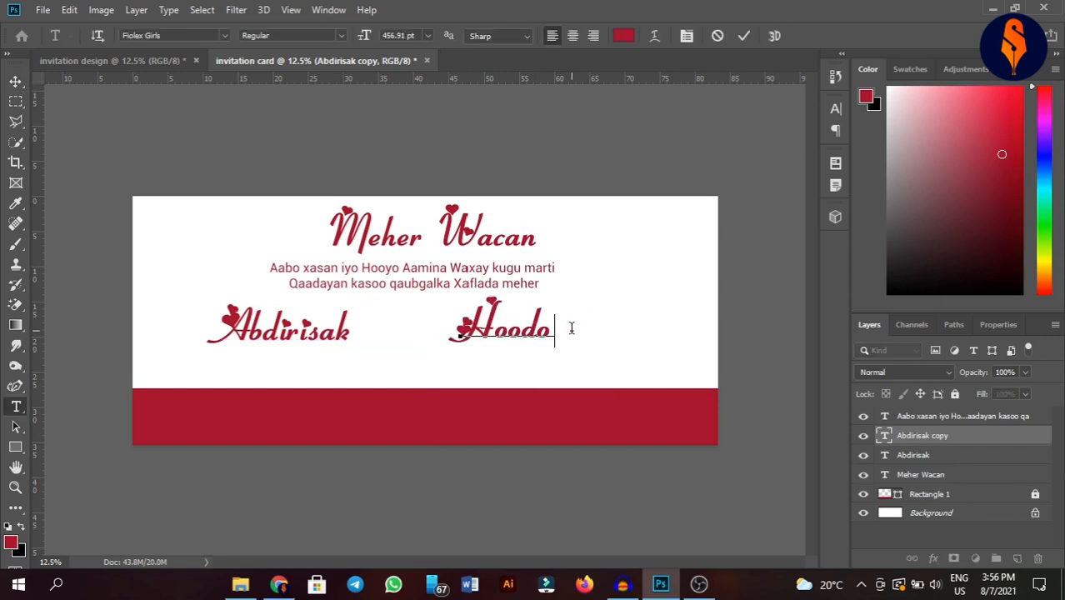
pyautogui.click(743, 35)
pyautogui.press('v')
pyautogui.moveTo(525, 341); pyautogui.dragTo(578, 341)
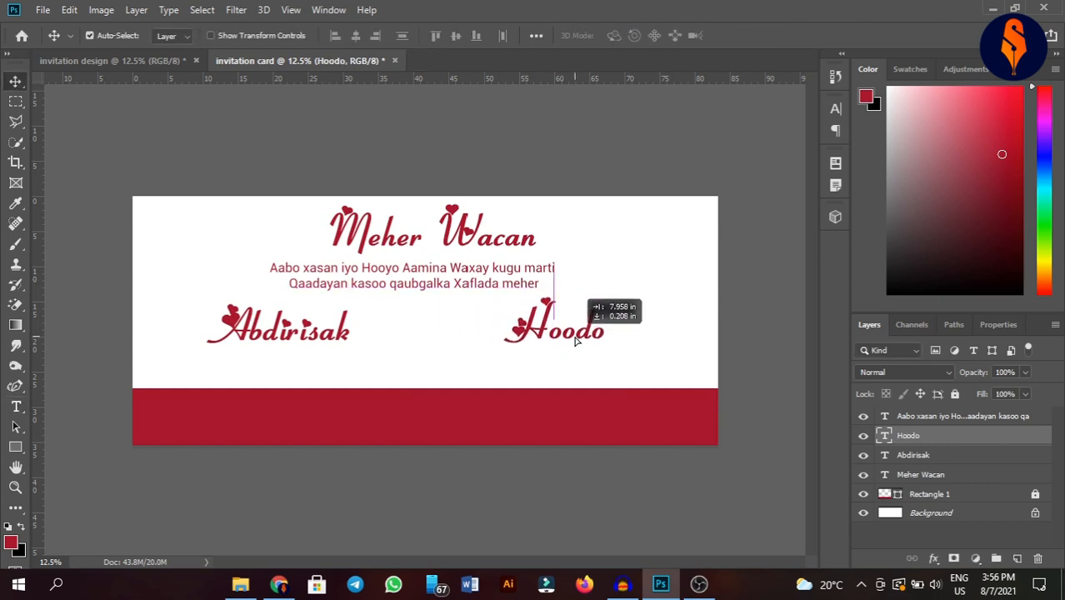
pyautogui.moveTo(290, 342); pyautogui.dragTo(295, 331)
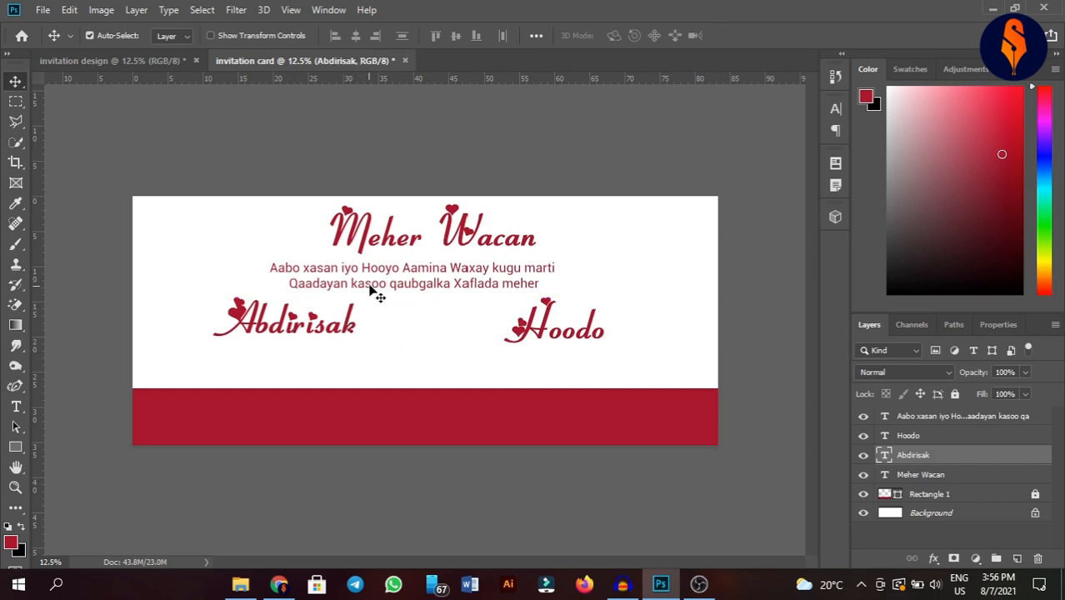
pyautogui.moveTo(373, 290); pyautogui.dragTo(384, 385)
# - Replace the verse copy's text with a parent's name and place it under the groom's name
pyautogui.doubleClick(386, 373)
pyautogui.press('BackSpace')
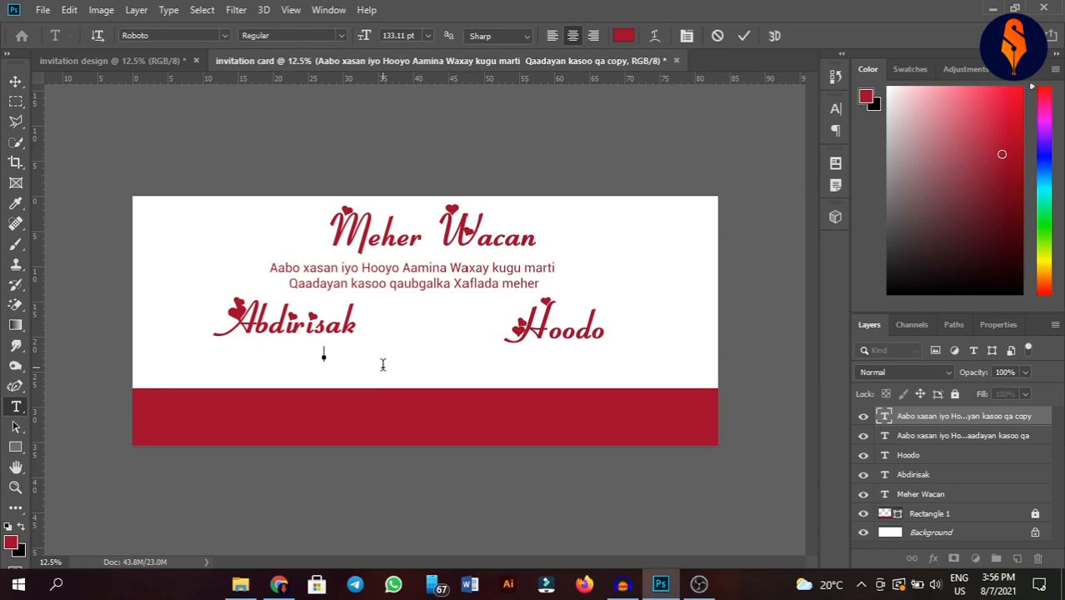
pyautogui.click(744, 35)
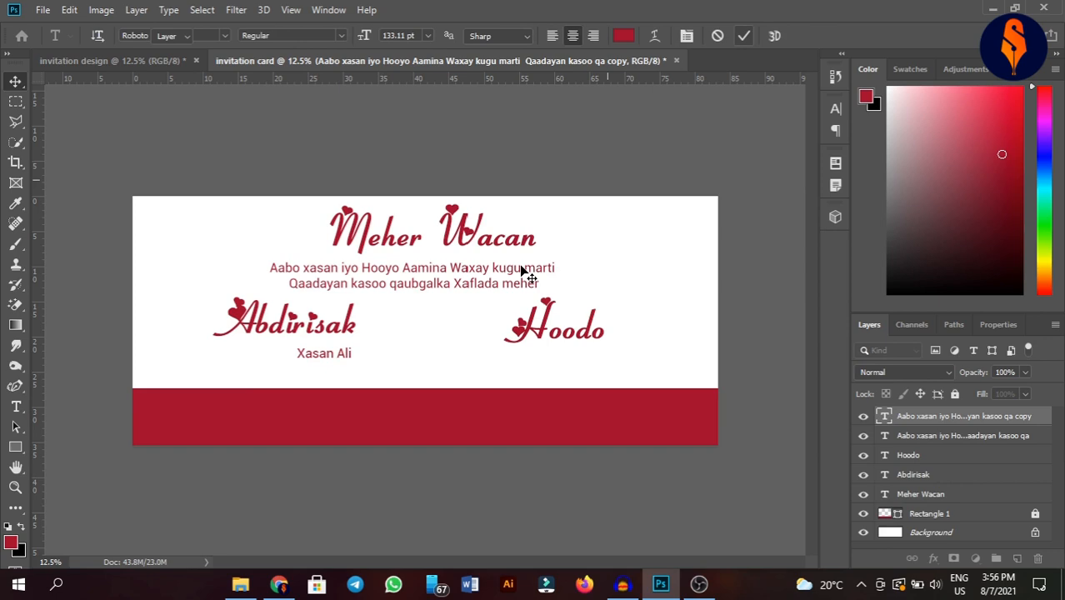
pyautogui.moveTo(345, 361); pyautogui.dragTo(587, 356)
# - Retype the copy under the bride's name with the other parent's name, then copy the groom's name onto the red band
pyautogui.press('t')
pyautogui.tripleClick(566, 350)
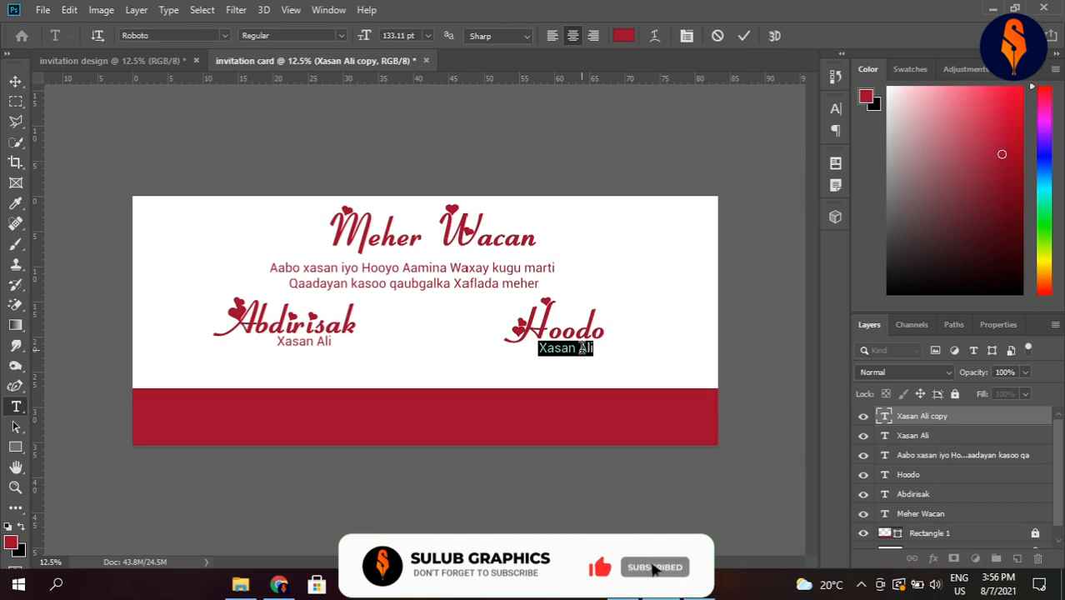
pyautogui.press('BackSpace')
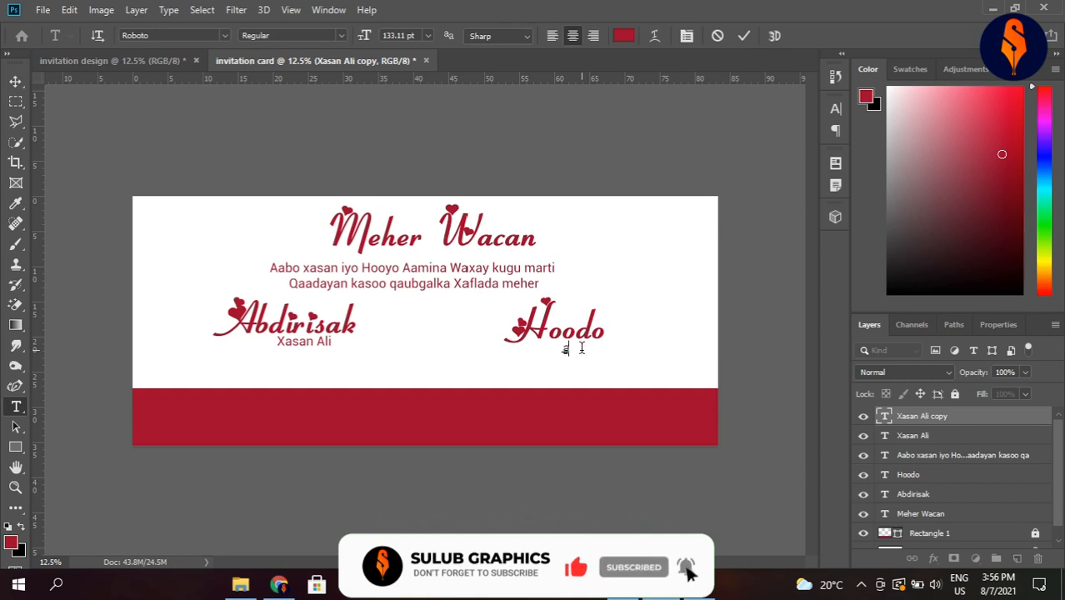
pyautogui.write('Ahmed')
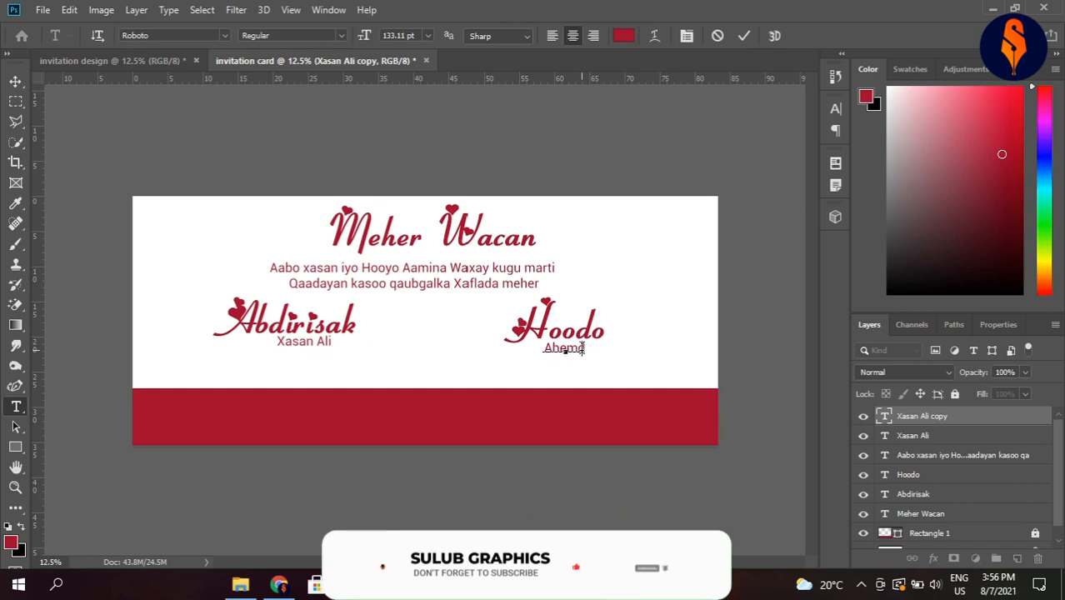
pyautogui.press('BackSpace')
pyautogui.press('BackSpace')
pyautogui.press('BackSpace')
pyautogui.press('BackSpace')
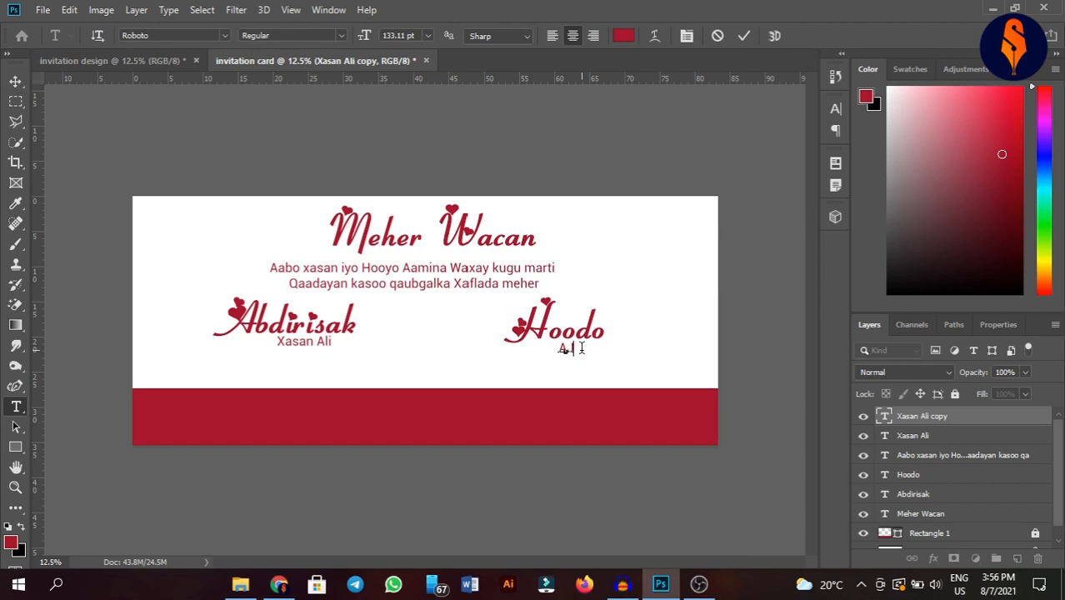
pyautogui.click(747, 35)
pyautogui.press('v')
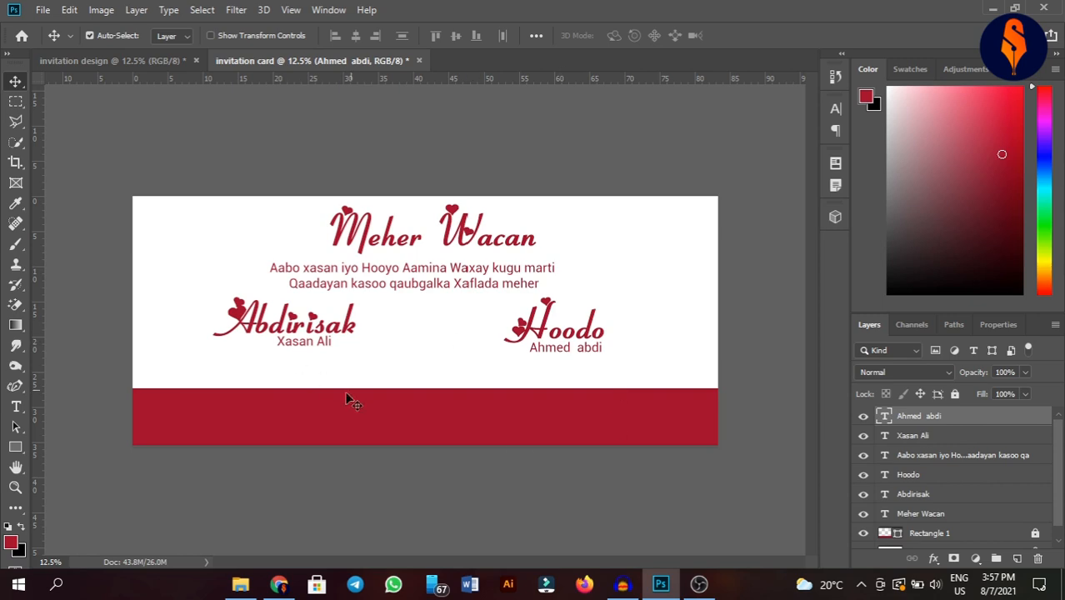
pyautogui.click(298, 326)
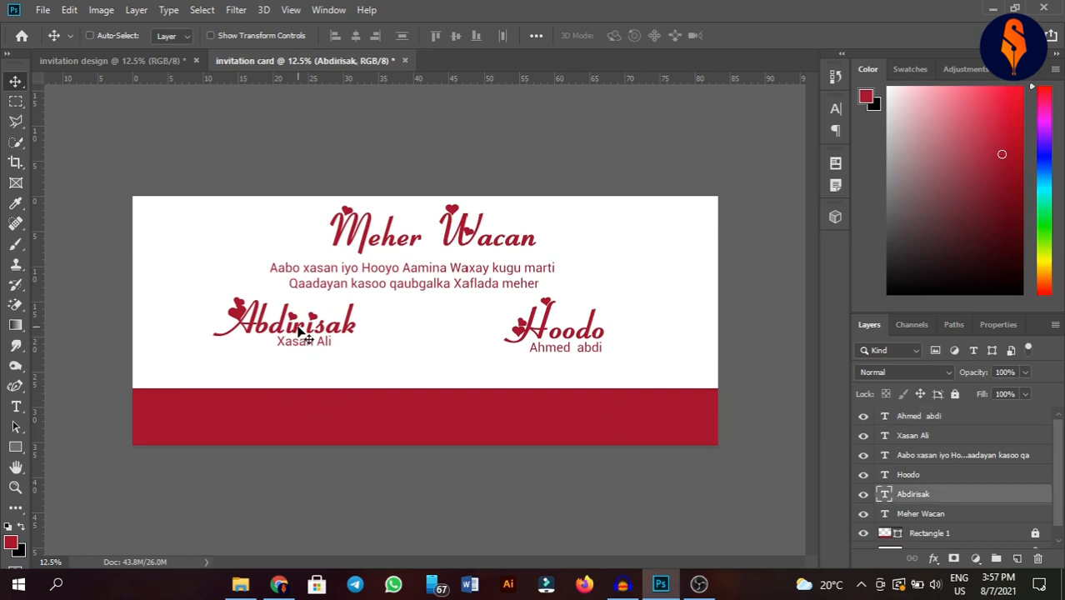
pyautogui.moveTo(298, 326); pyautogui.dragTo(254, 414)
# - Retype the copied name on the red band as Goobta in white (ffffff) with Faux Bold off
pyautogui.press('t')
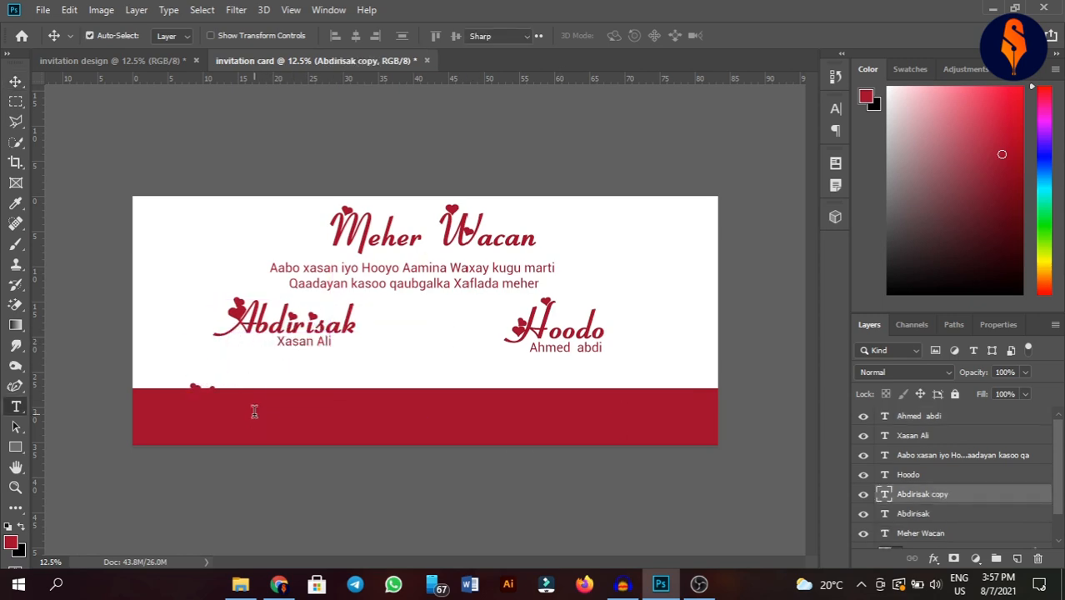
pyautogui.doubleClick(254, 411)
pyautogui.press('BackSpace')
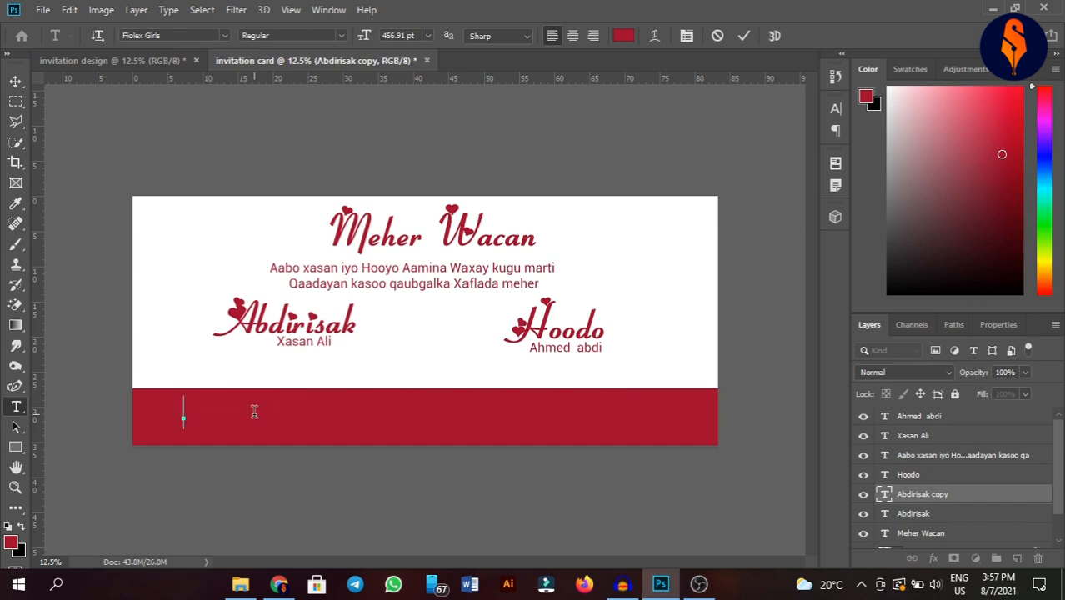
pyautogui.write('Goobta')
pyautogui.hotkey('ctrl', 'a')
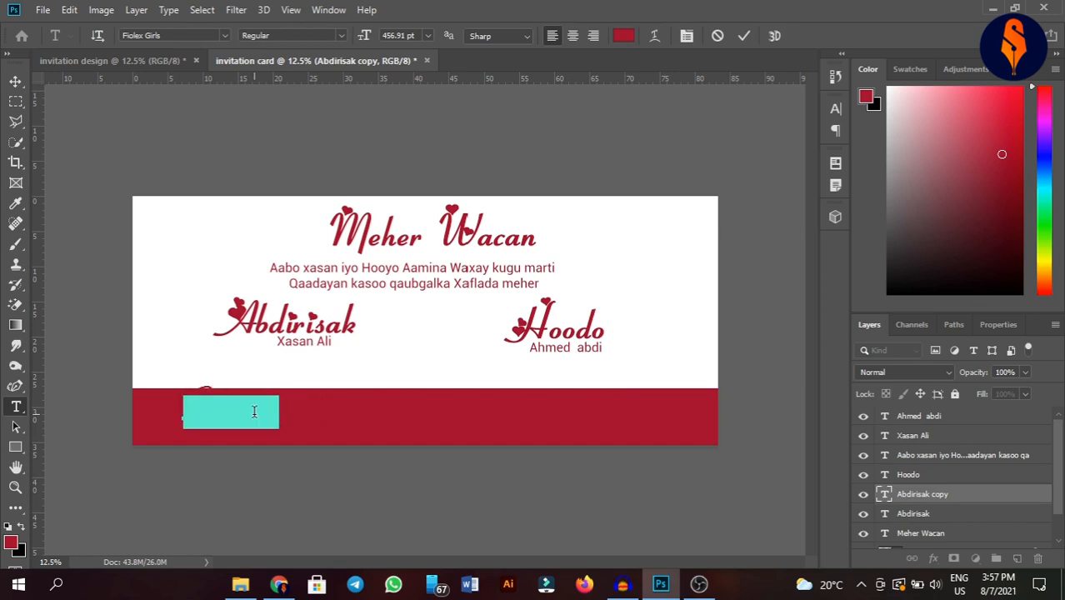
pyautogui.click(623, 35)
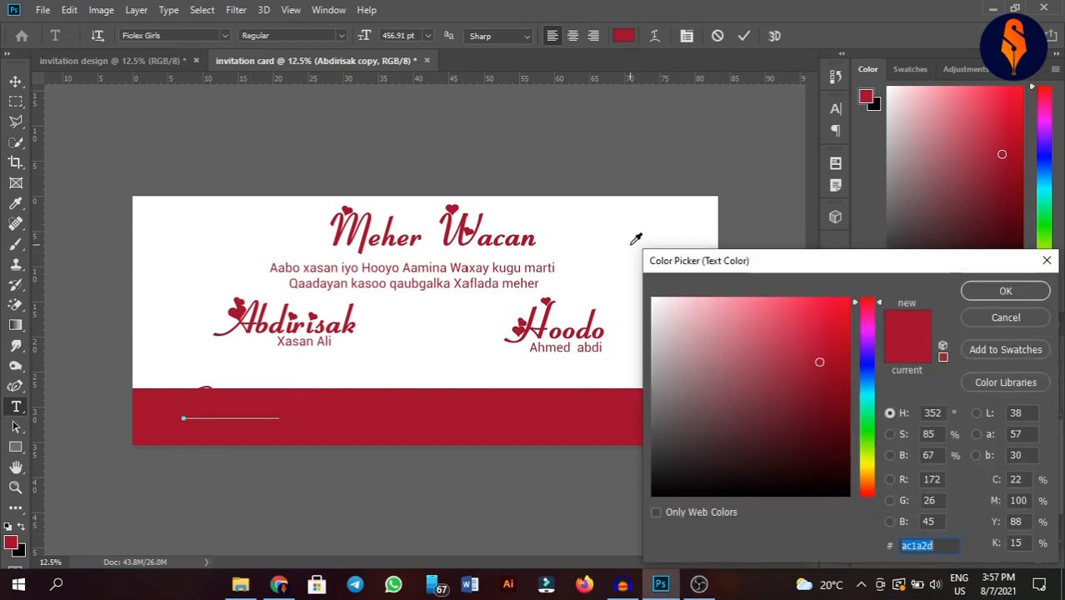
pyautogui.write('ffffff')
pyautogui.click(976, 295)
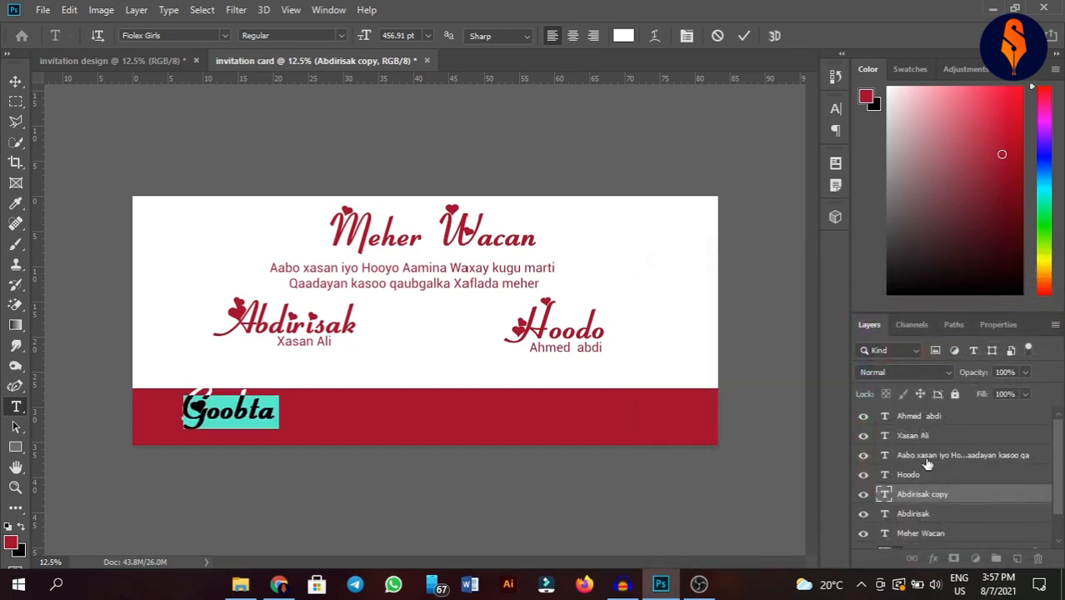
pyautogui.click(685, 36)
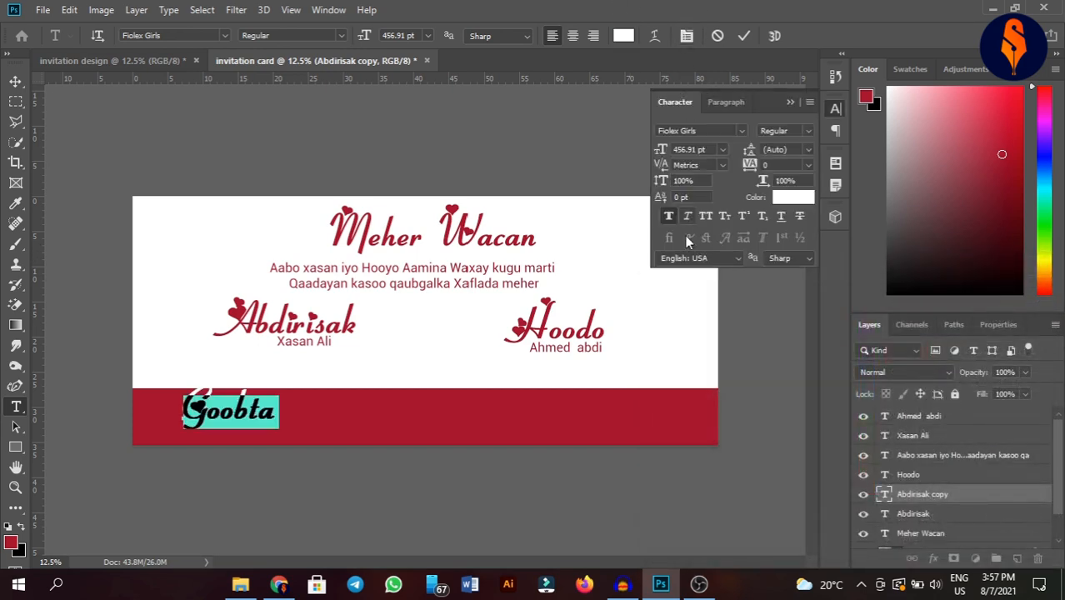
pyautogui.click(671, 213)
pyautogui.click(790, 101)
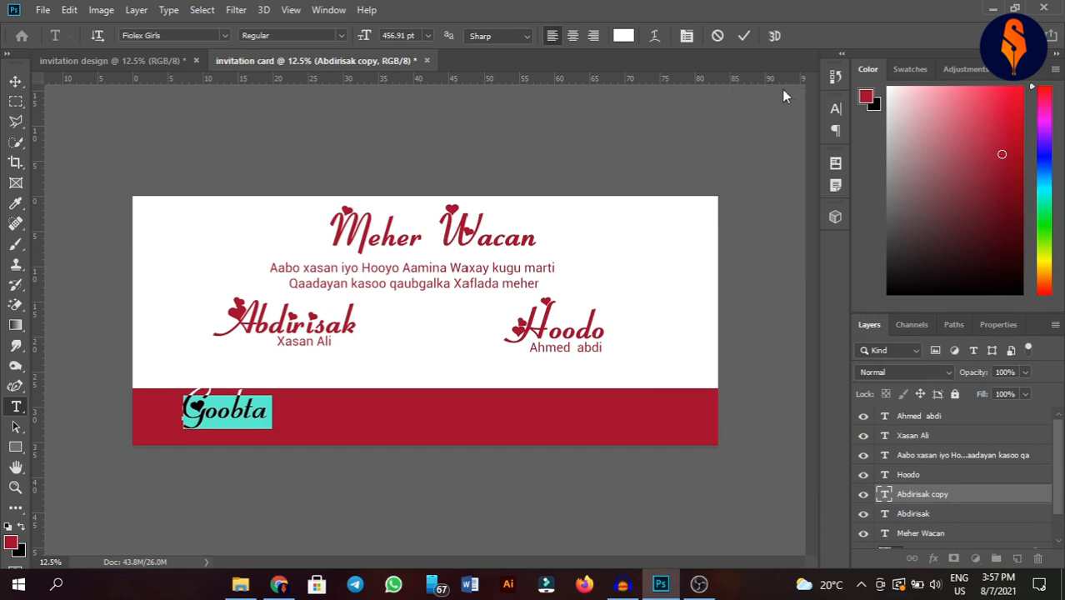
pyautogui.click(744, 36)
# - Copy the parent's-name line under Goobta and change it to white Nairobi text
pyautogui.press('v')
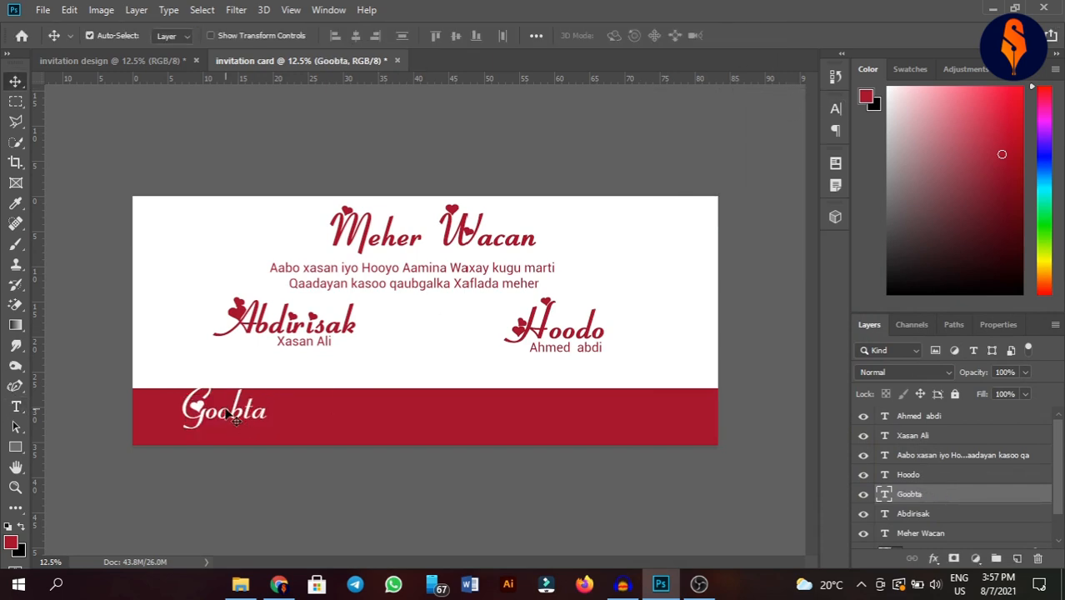
pyautogui.keyDown('ctrl'); pyautogui.click(328, 349); pyautogui.keyUp('ctrl')
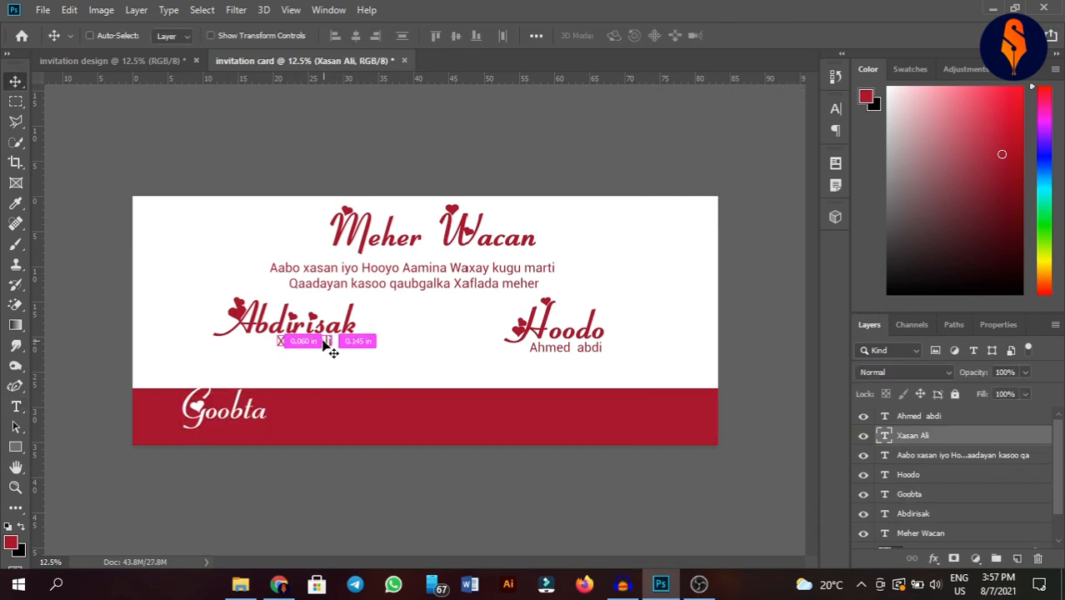
pyautogui.moveTo(329, 348); pyautogui.dragTo(251, 428)
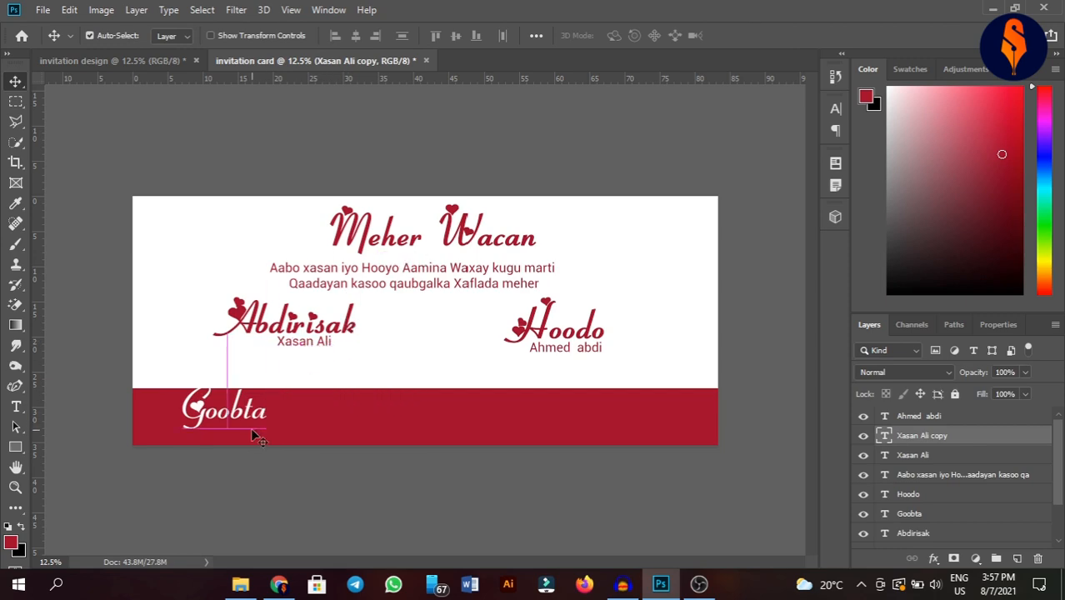
pyautogui.doubleClick(251, 426)
pyautogui.press('BackSpace')
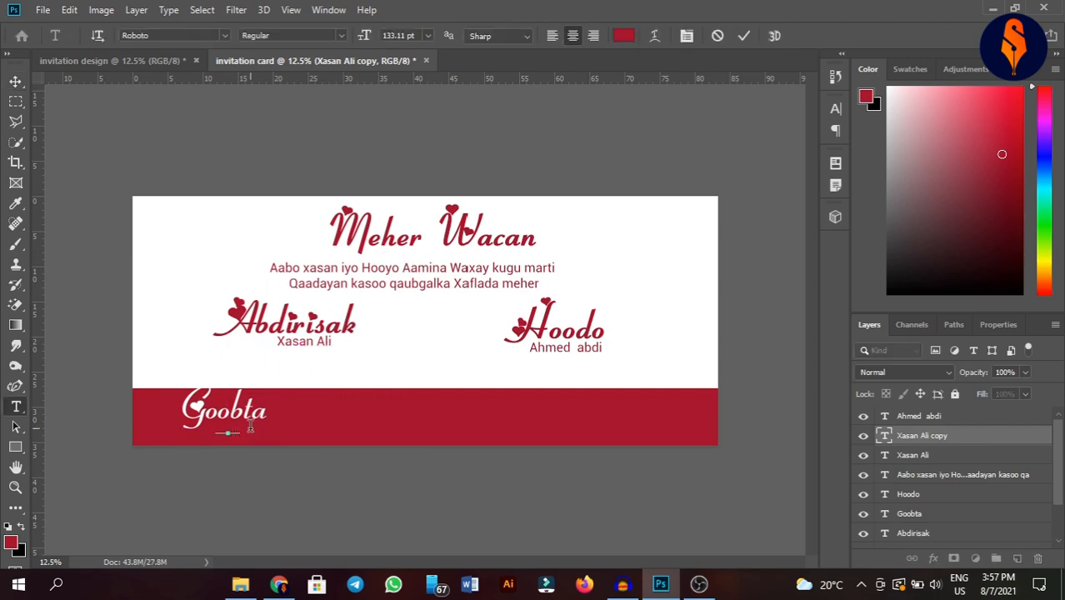
pyautogui.hotkey('ctrl', 'a')
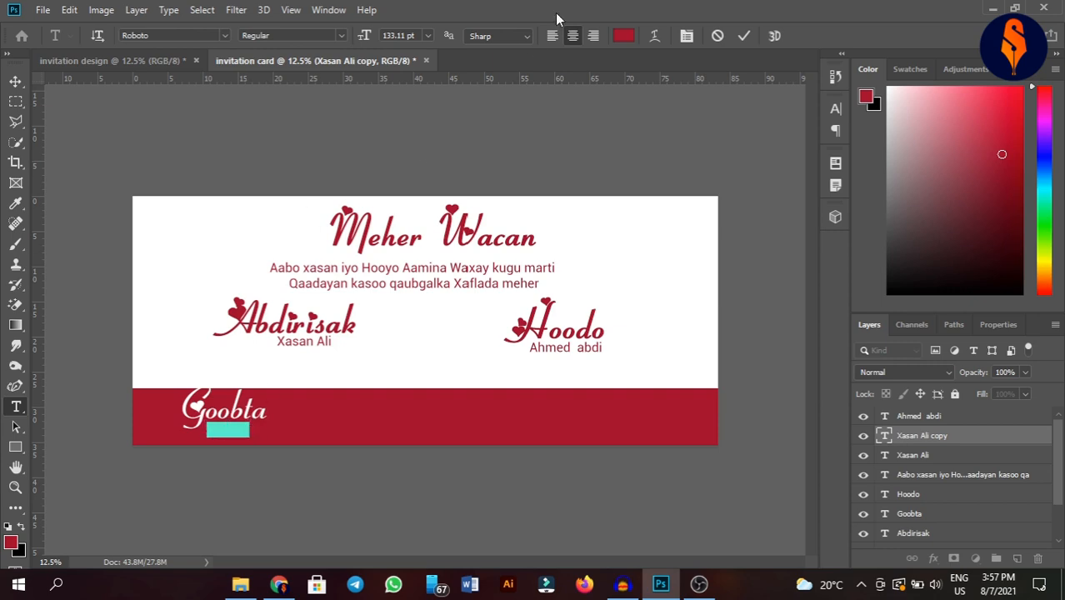
pyautogui.click(625, 36)
pyautogui.click(668, 210)
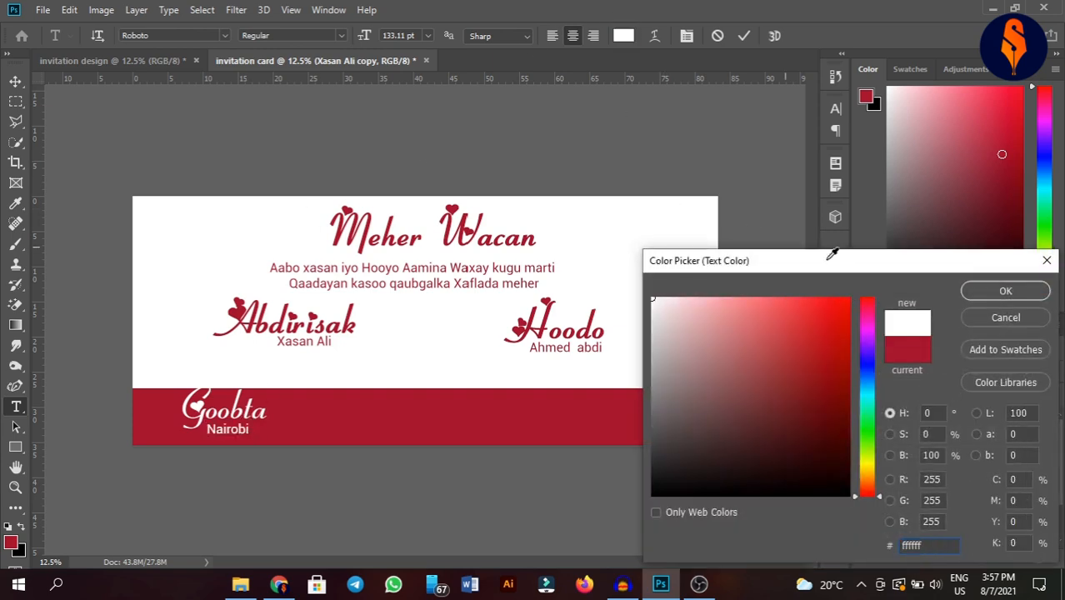
pyautogui.click(1006, 291)
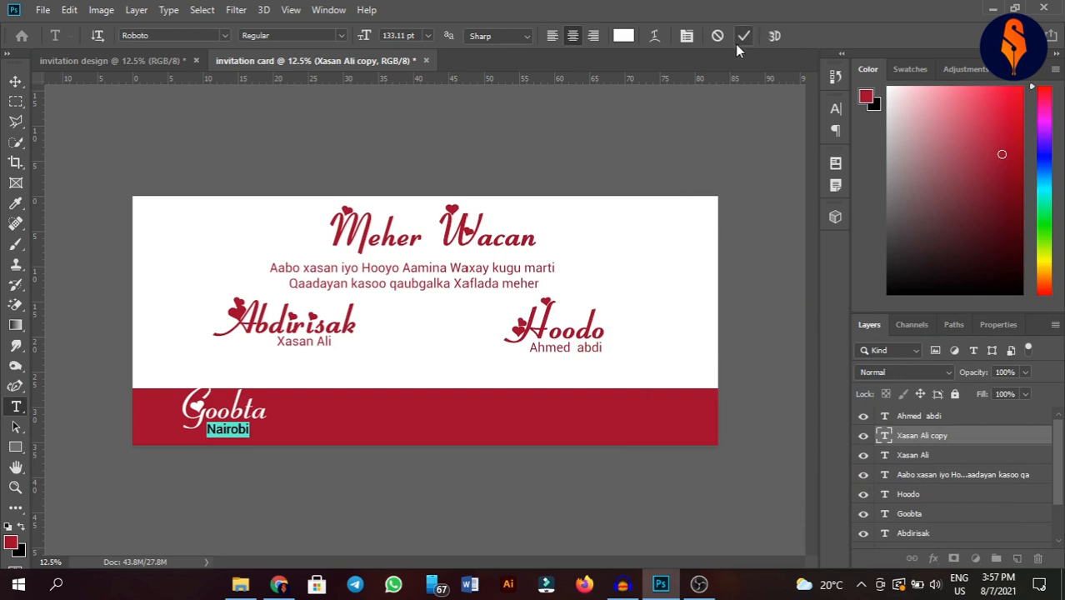
pyautogui.click(738, 44)
# - Duplicate the Goobta heading to the right along the red band
pyautogui.press('v')
pyautogui.click(238, 417)
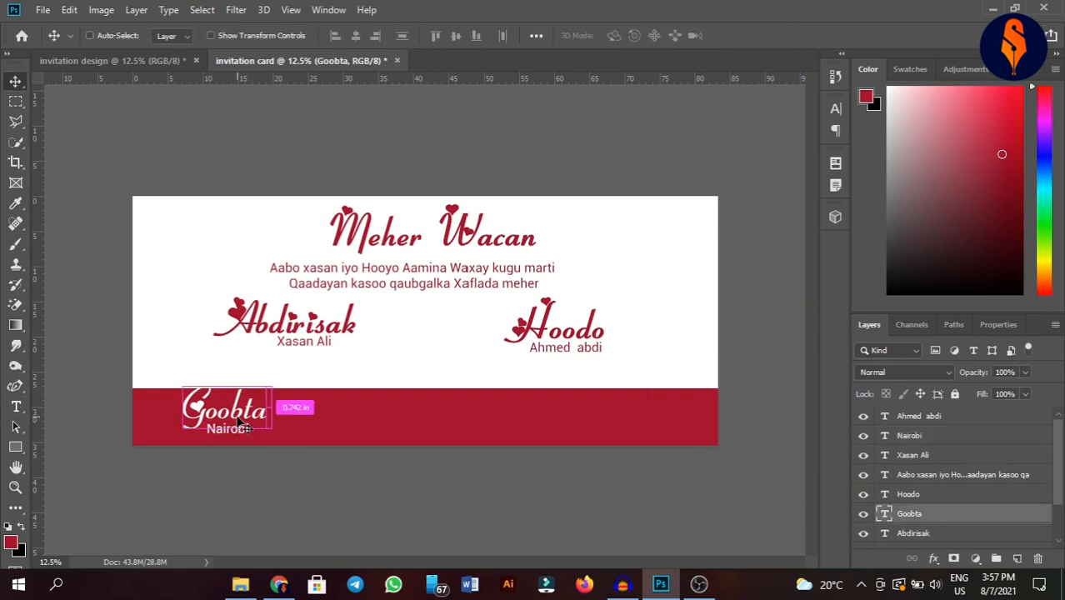
pyautogui.moveTo(240, 426); pyautogui.dragTo(452, 421)
# - Retype the duplicated heading as Wakhtiga
pyautogui.doubleClick(450, 415)
pyautogui.write('Wa')
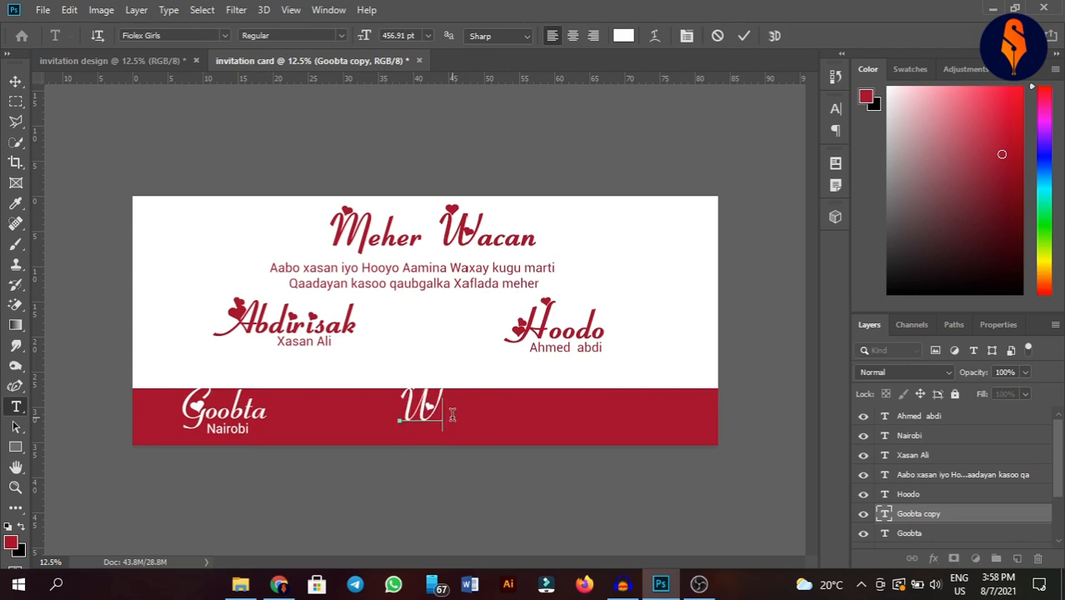
pyautogui.write('tk')
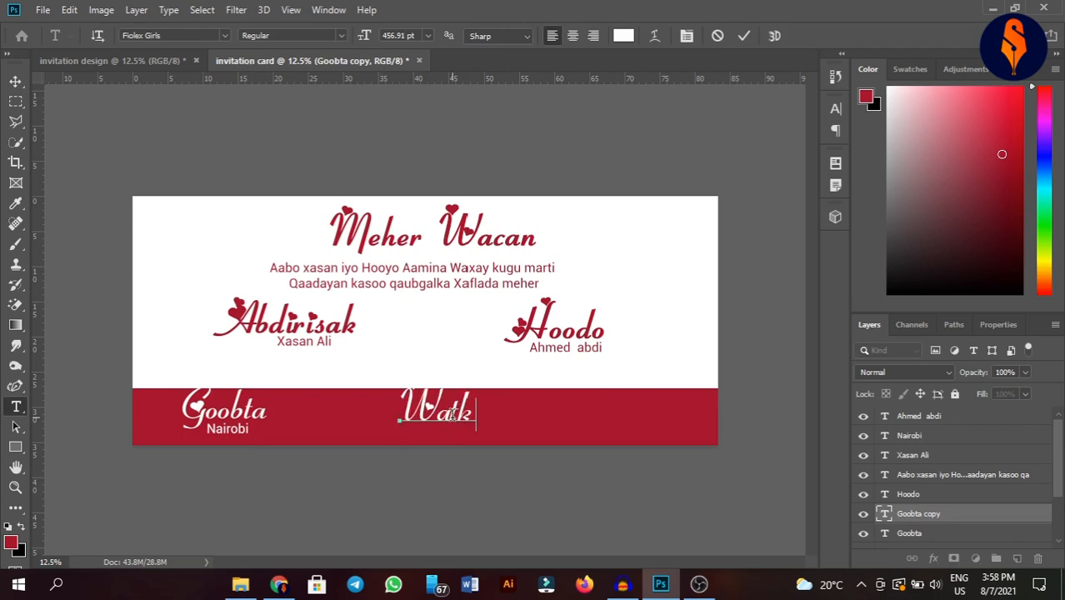
pyautogui.press('BackSpace')
pyautogui.press('BackSpace')
pyautogui.write('khti')
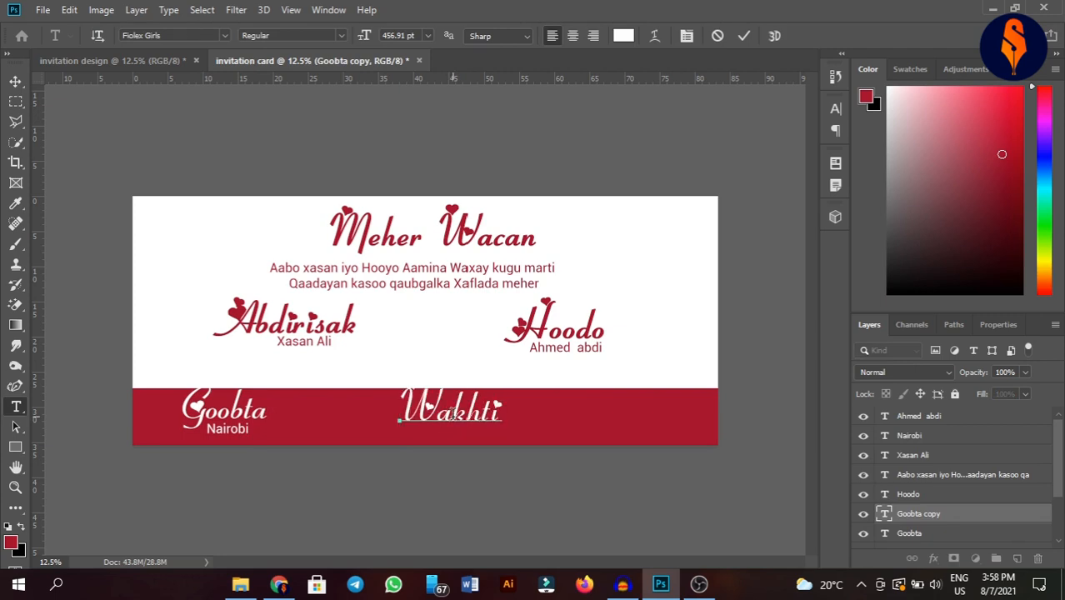
pyautogui.write('ga')
pyautogui.click(742, 37)
# - Copy the Nairobi line beneath Wakhtiga and change it to the time 9:00 Am
pyautogui.press('v')
pyautogui.keyDown('ctrl'); pyautogui.click(239, 431); pyautogui.keyUp('ctrl')
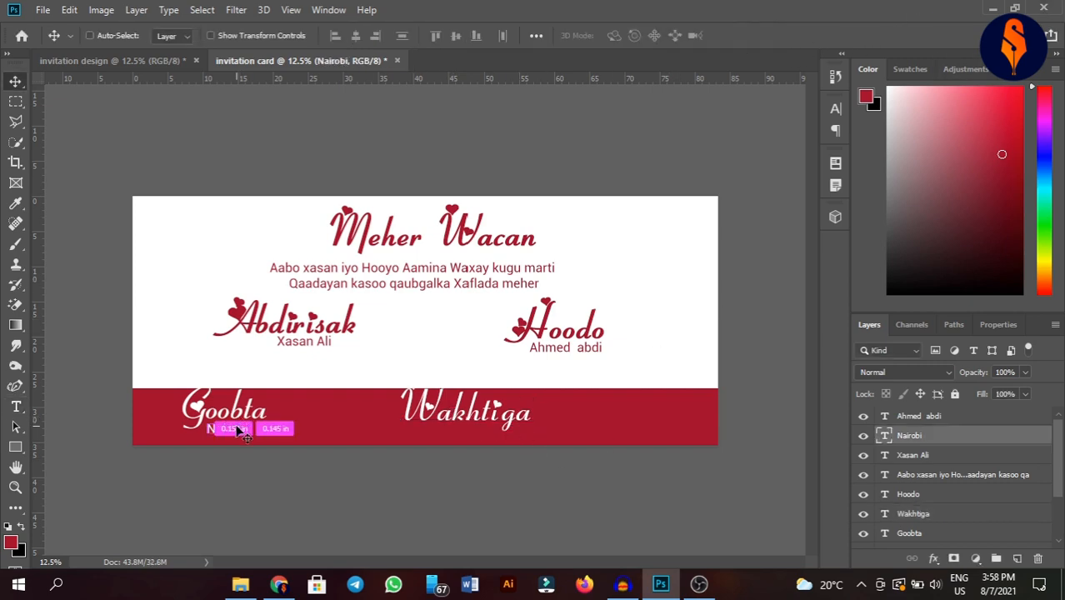
pyautogui.moveTo(239, 431); pyautogui.dragTo(474, 429)
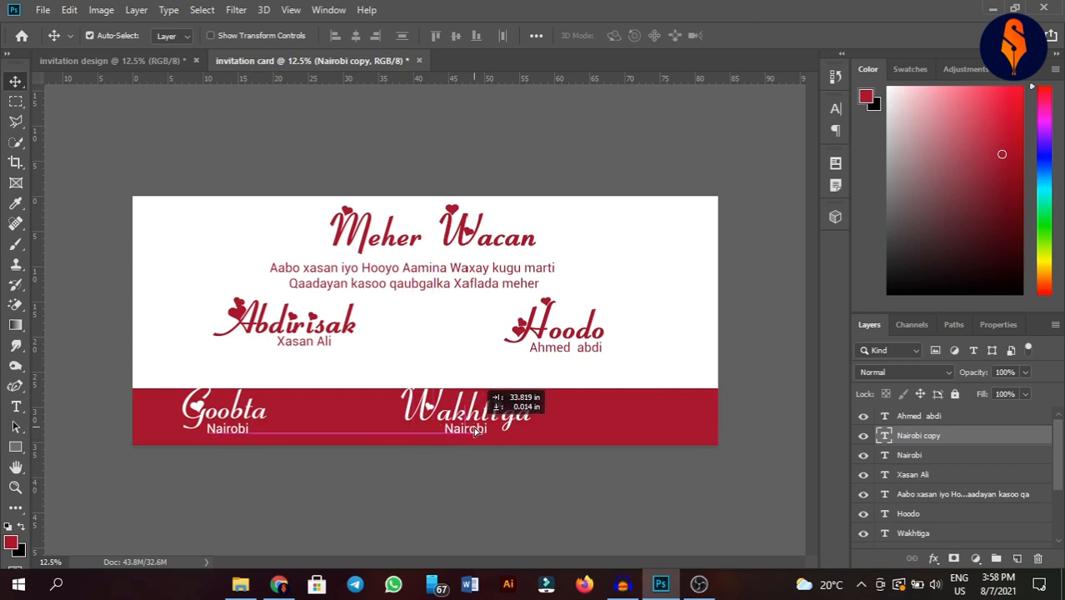
pyautogui.press('t')
pyautogui.doubleClick(475, 429)
pyautogui.press('BackSpace')
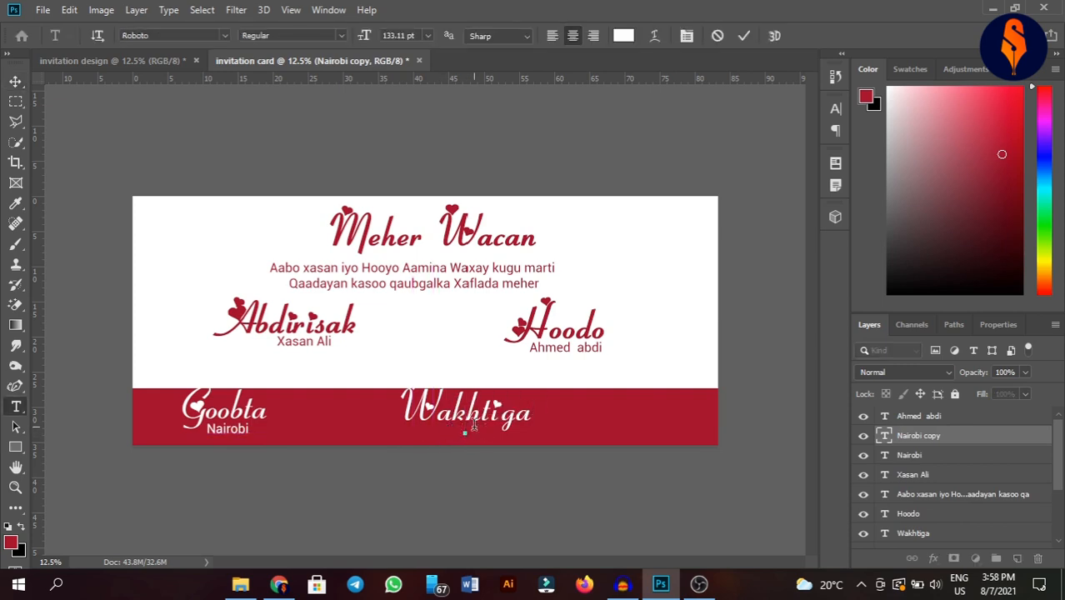
pyautogui.write('9:0Am')
pyautogui.press('BackSpace')
pyautogui.press('BackSpace')
pyautogui.write('0')
pyautogui.press('BackSpace')
pyautogui.write('0 am')
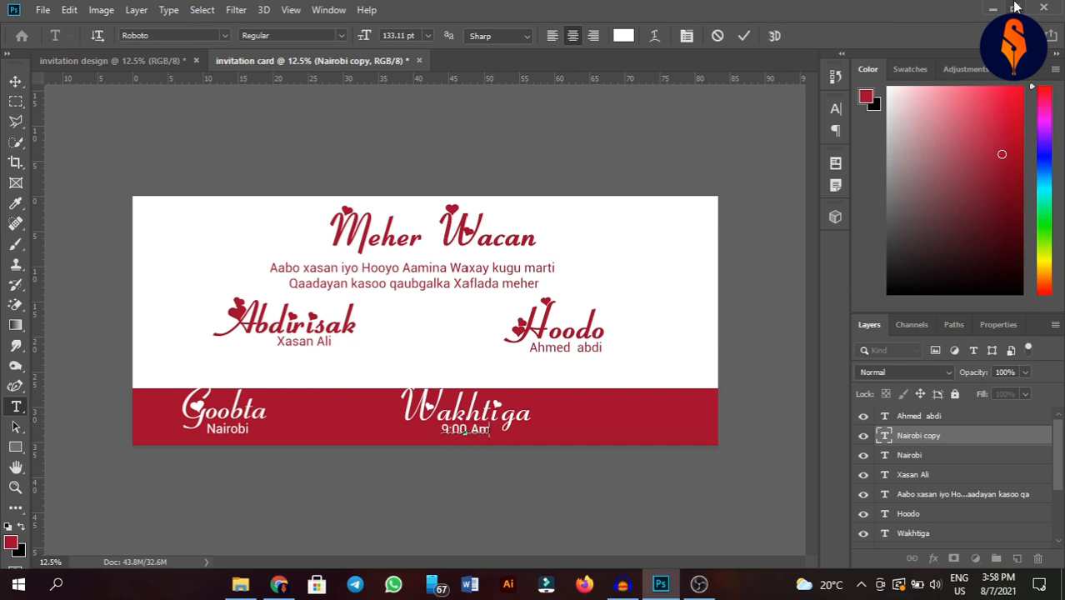
pyautogui.click(744, 36)
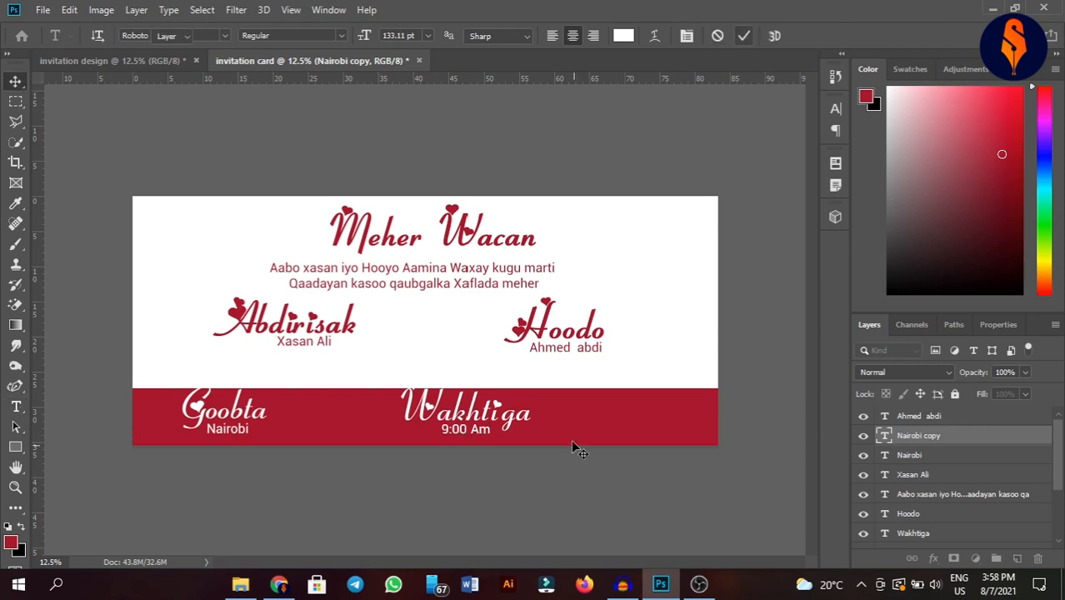
pyautogui.keyDown('ctrl'); pyautogui.click(455, 423); pyautogui.keyUp('ctrl')
# - Copy Wakhtiga to the band's right end, retype it as Taariikhda, and fit it inside
pyautogui.moveTo(451, 425); pyautogui.dragTo(654, 435)
pyautogui.doubleClick(654, 435)
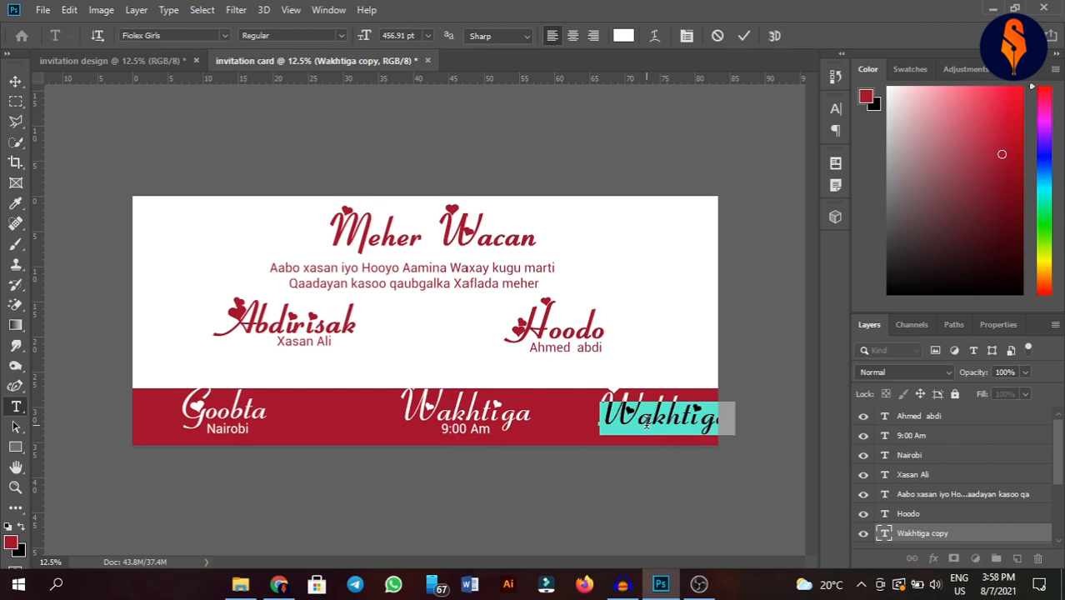
pyautogui.press('BackSpace')
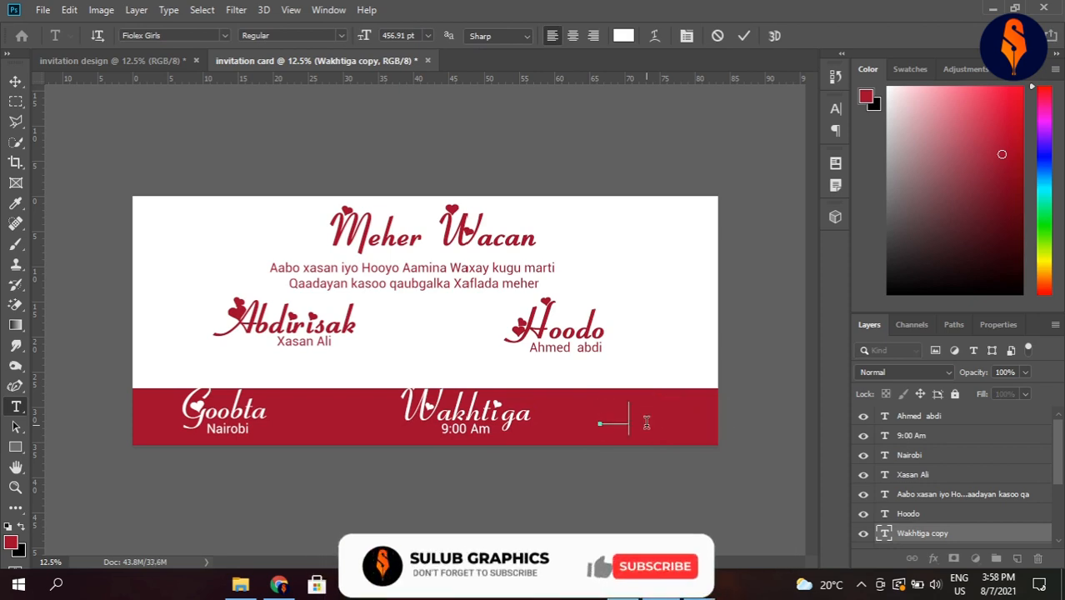
pyautogui.write('Taarri')
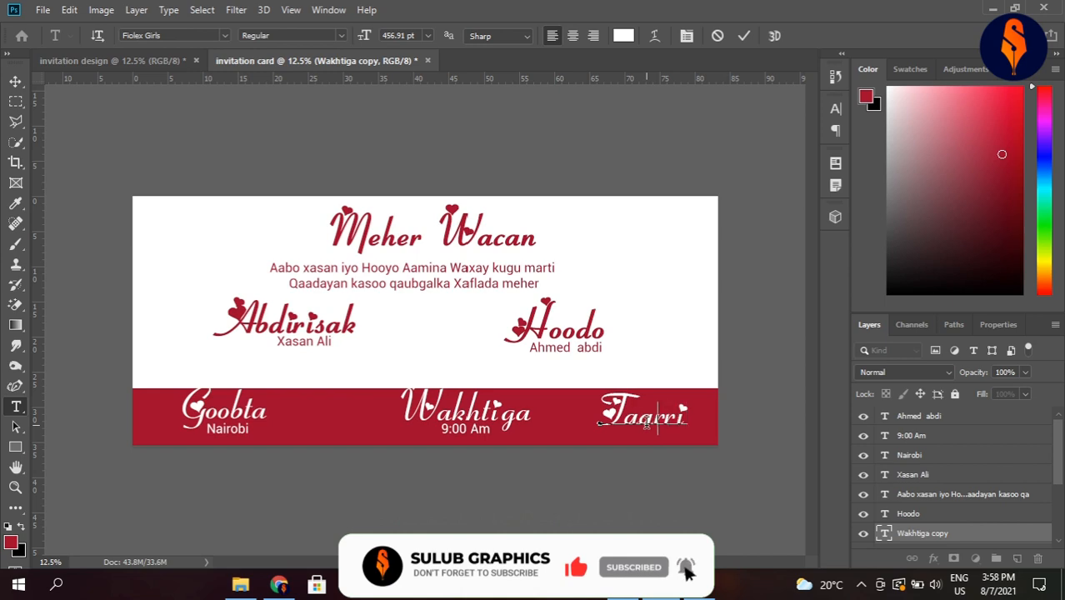
pyautogui.press('BackSpace')
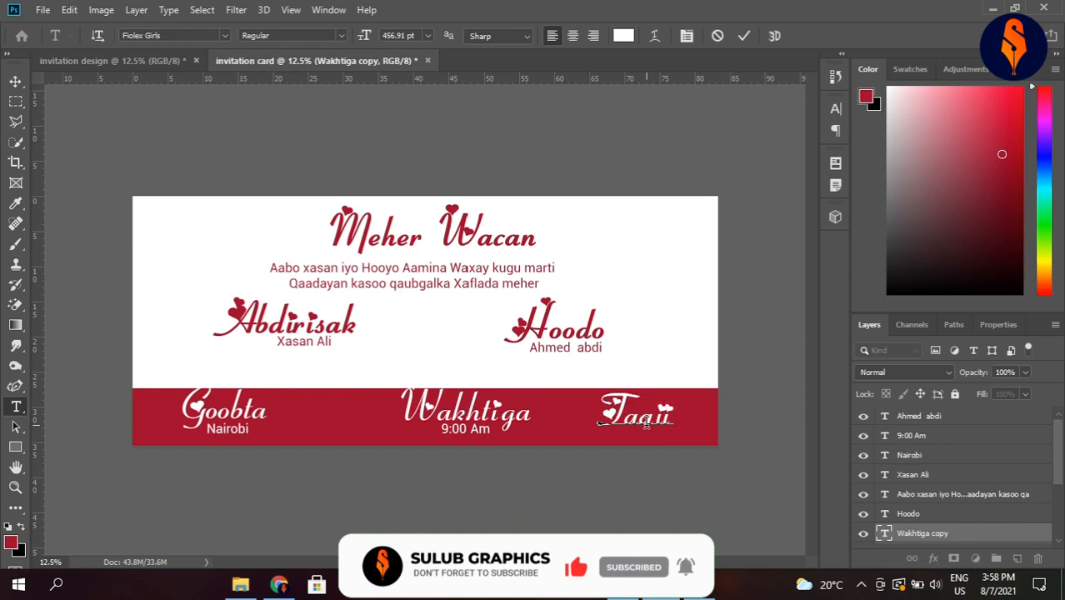
pyautogui.write('ikha')
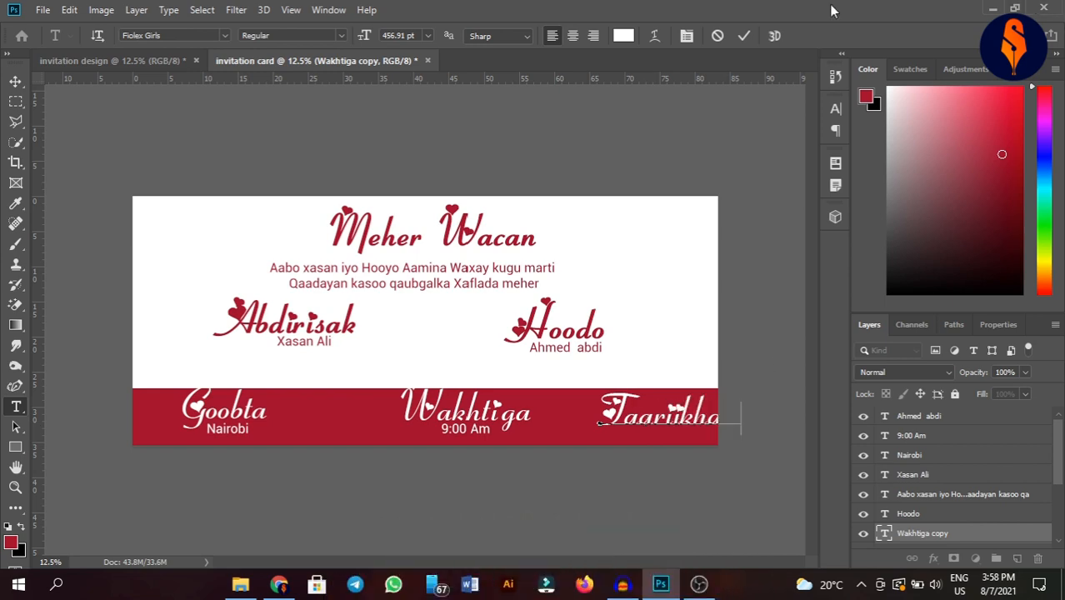
pyautogui.click(744, 35)
pyautogui.press('v')
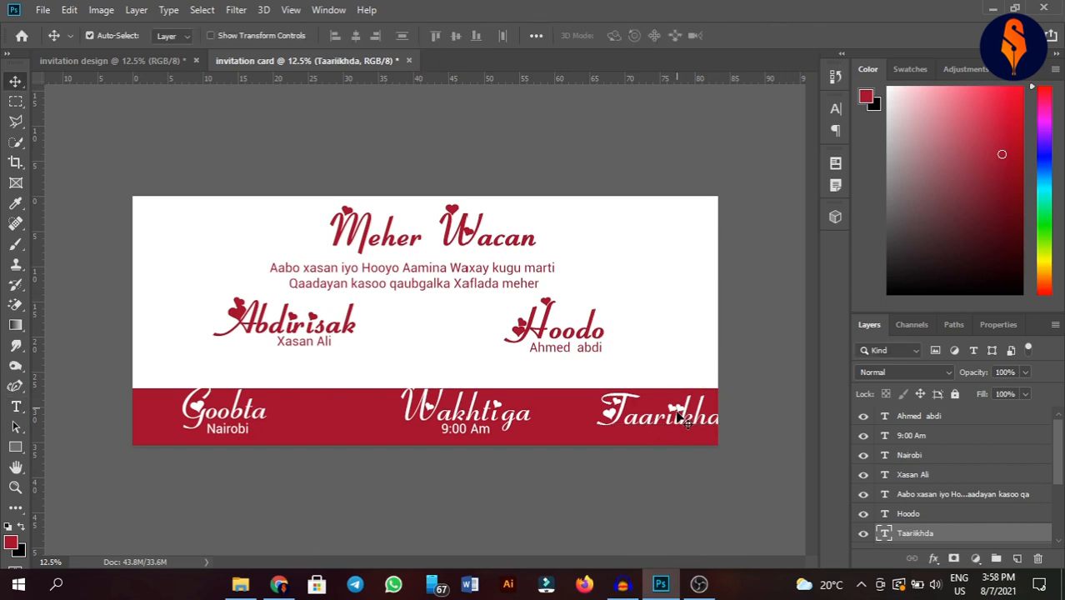
pyautogui.moveTo(676, 407)
pyautogui.mouseDown()
pyautogui.moveTo(641, 420)
pyautogui.moveTo(671, 410)
pyautogui.moveTo(656, 408)
pyautogui.mouseUp()
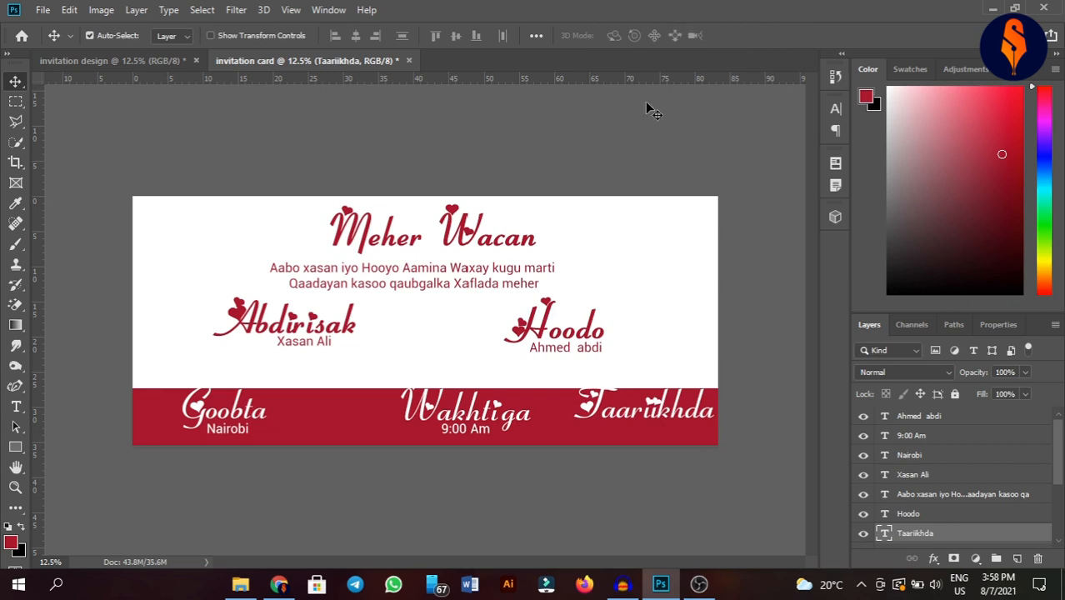
# - Copy the 9:00 Am line beneath Taariikhda and change it to 07/07/2030
pyautogui.click(484, 431)
pyautogui.moveTo(484, 431); pyautogui.dragTo(663, 429)
pyautogui.press('t')
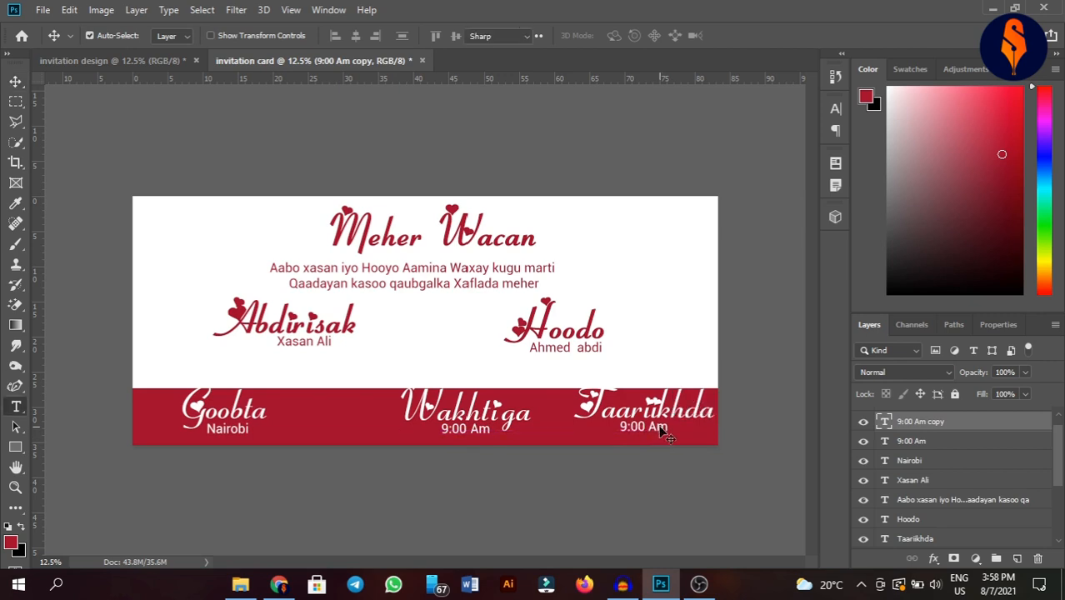
pyautogui.tripleClick(660, 426)
pyautogui.write('07')
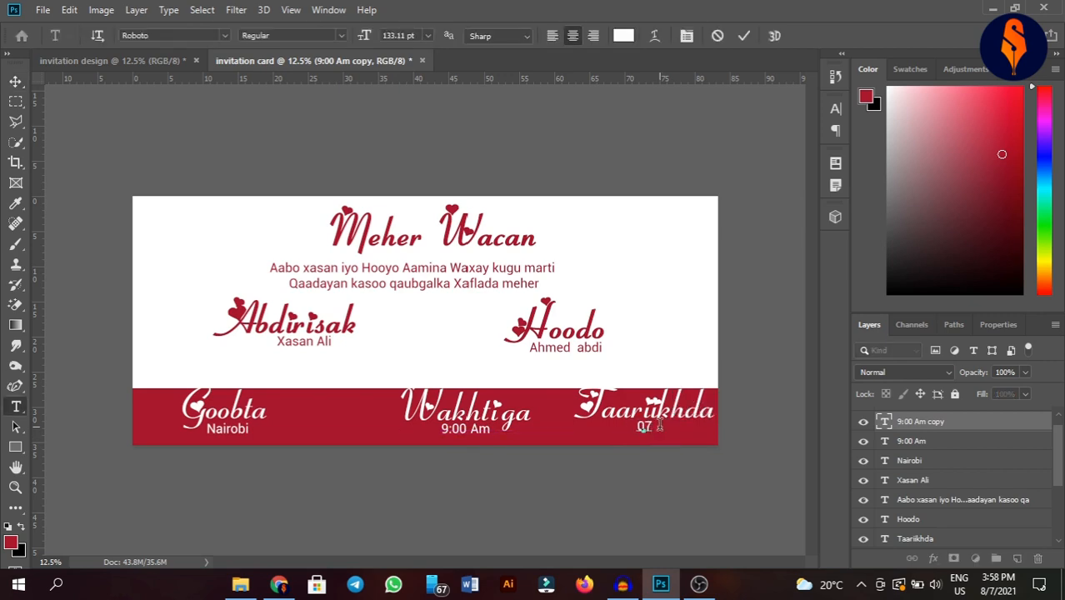
pyautogui.write('/07/203')
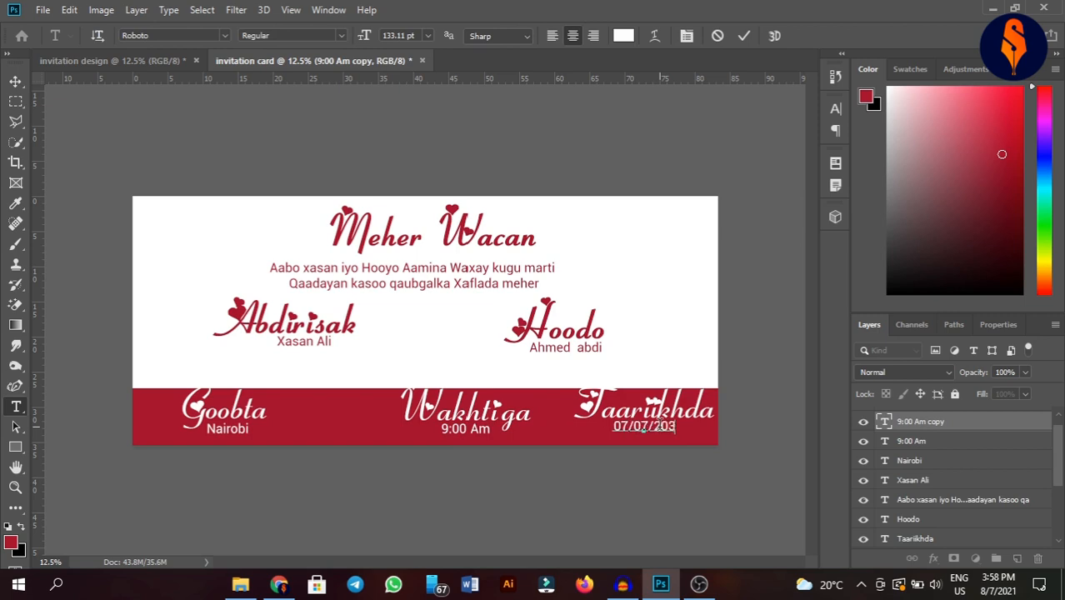
pyautogui.write('0')
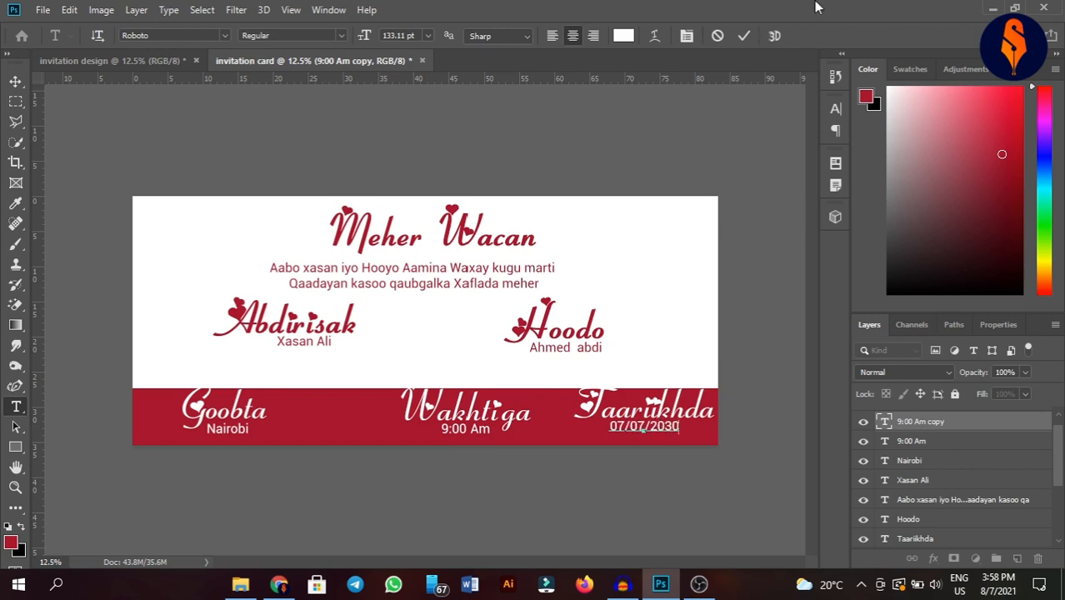
pyautogui.click(745, 36)
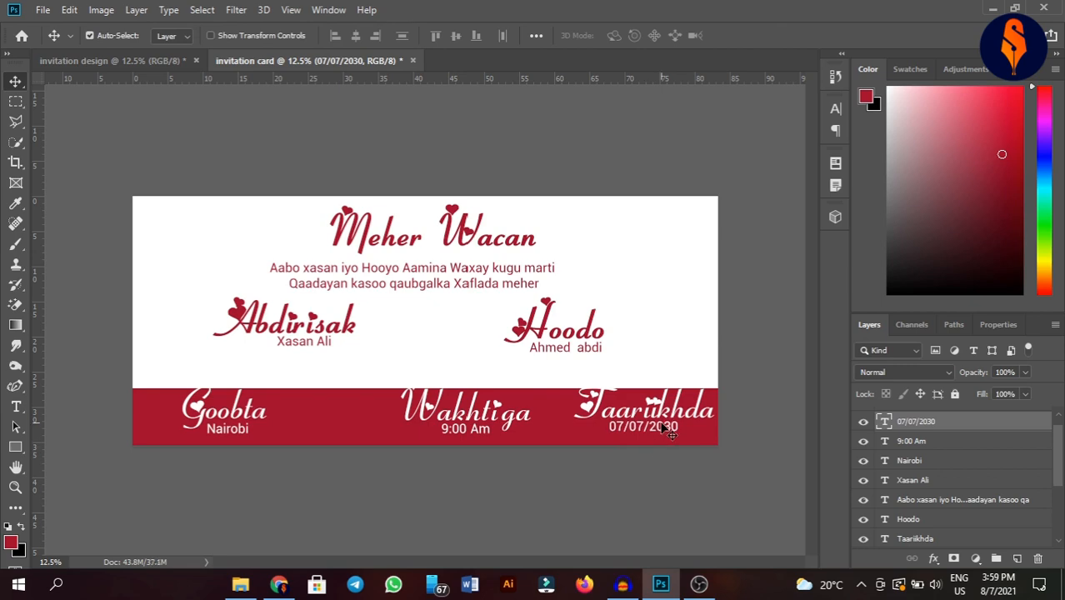
pyautogui.click(558, 472)
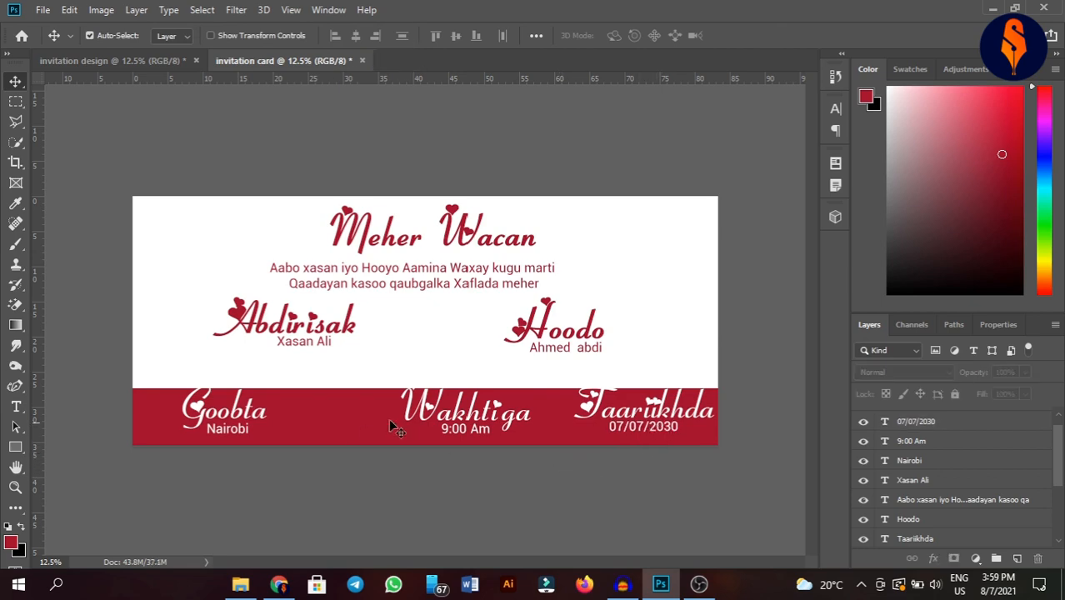
# - Select all the red-band heading and detail layers and nudge them down with Shift+Down twice
pyautogui.click(946, 410)
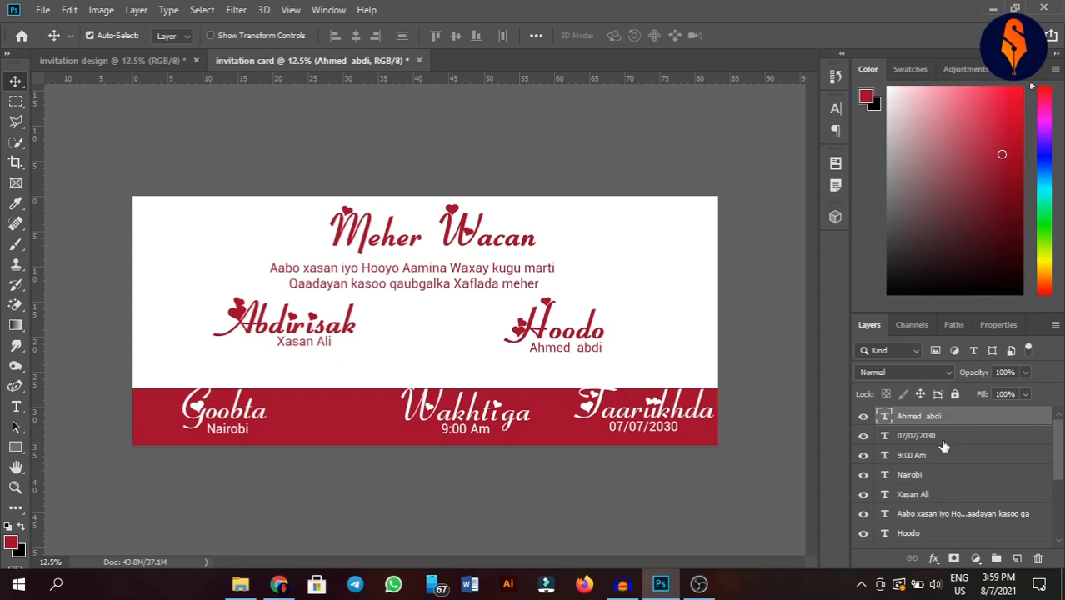
pyautogui.click(944, 438)
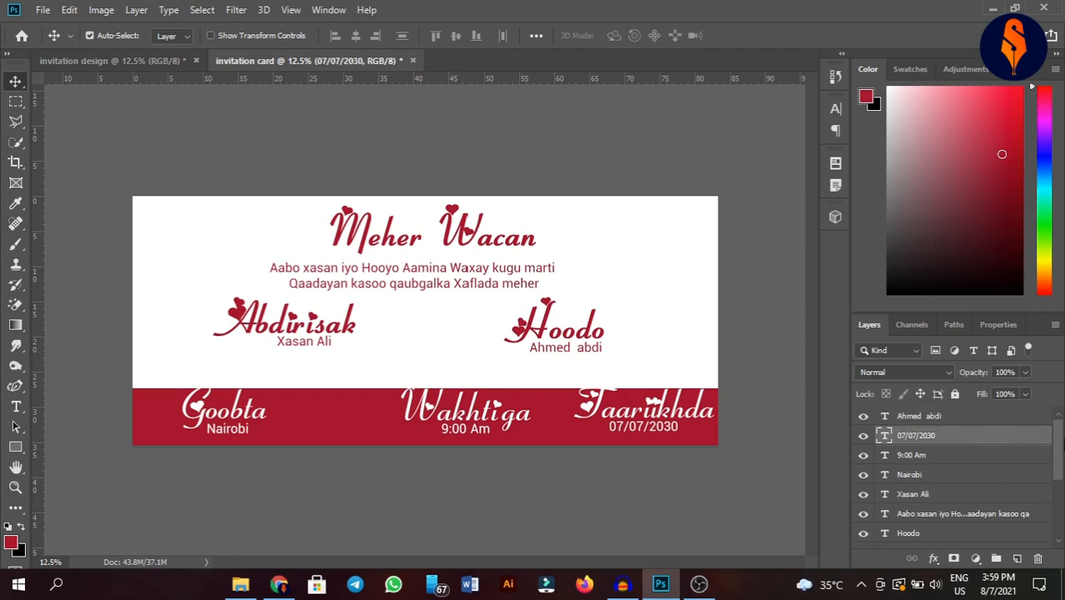
pyautogui.moveTo(1060, 444); pyautogui.dragTo(1059, 462)
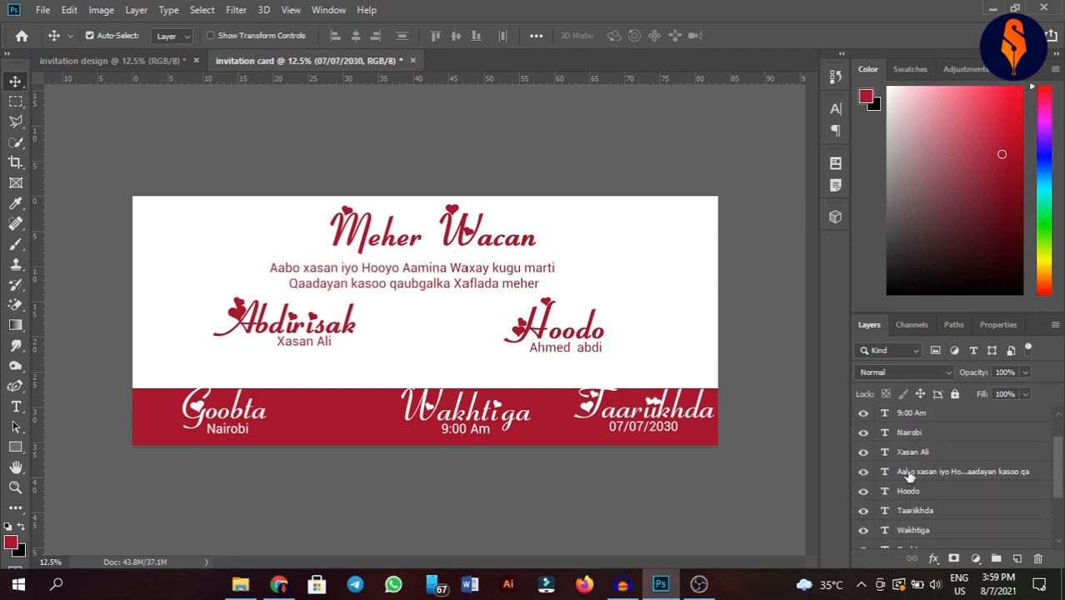
pyautogui.click(926, 434)
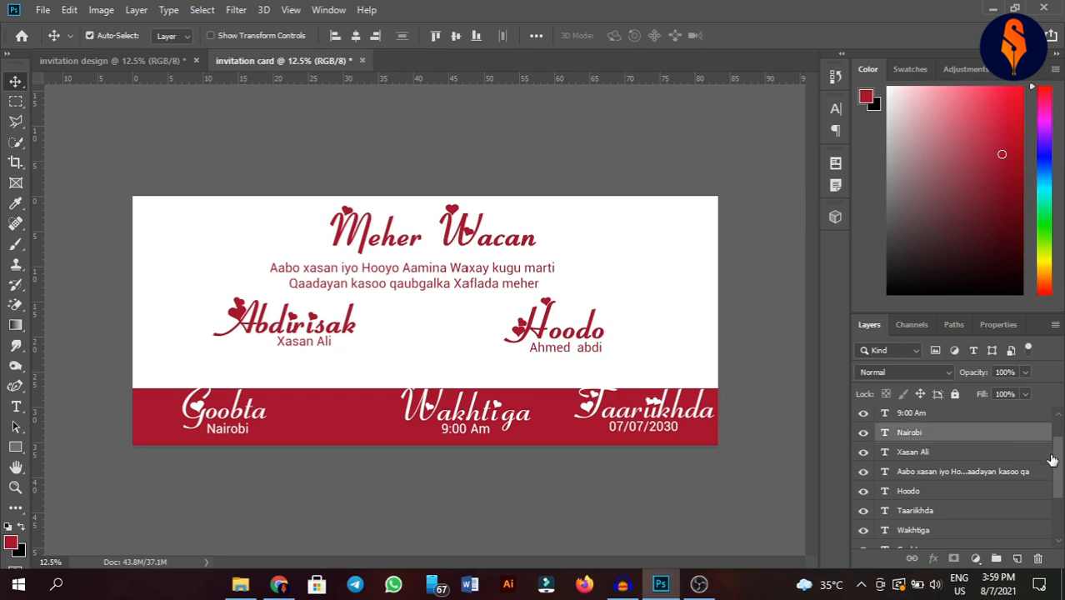
pyautogui.scroll(1, 1025, 464)
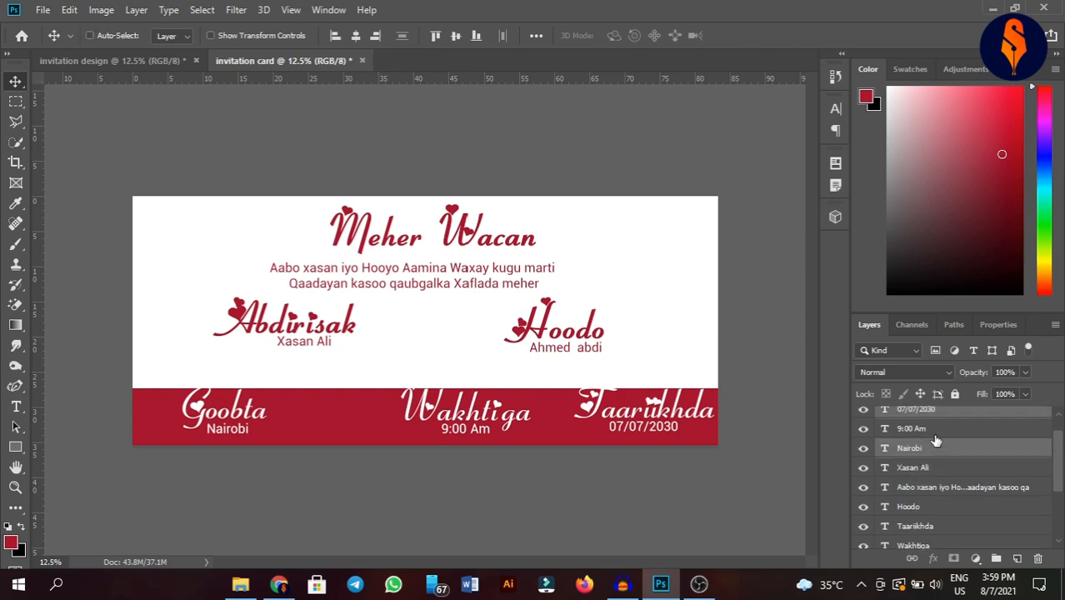
pyautogui.keyDown('ctrl'); pyautogui.click(933, 527); pyautogui.keyUp('ctrl')
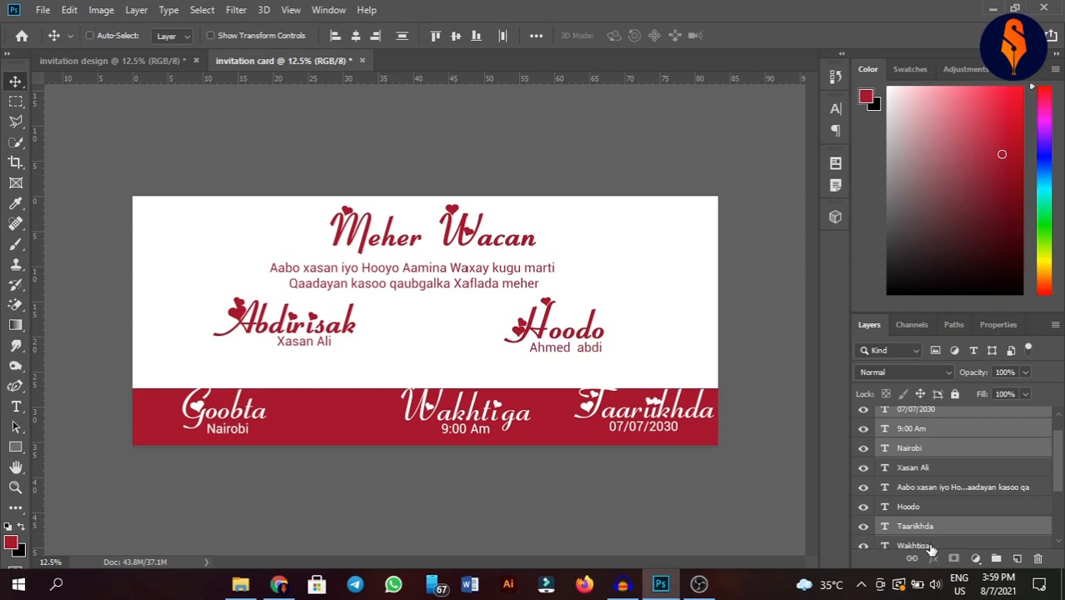
pyautogui.keyDown('ctrl'); pyautogui.click(932, 547); pyautogui.keyUp('ctrl')
pyautogui.scroll(-5, 925, 517)
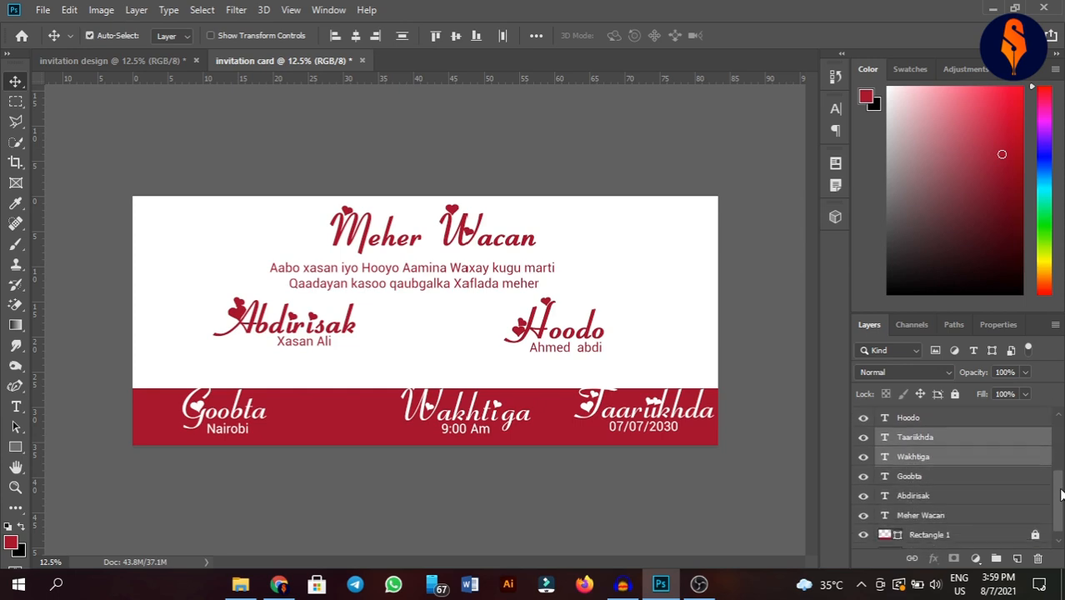
pyautogui.keyDown('ctrl'); pyautogui.click(928, 472); pyautogui.keyUp('ctrl')
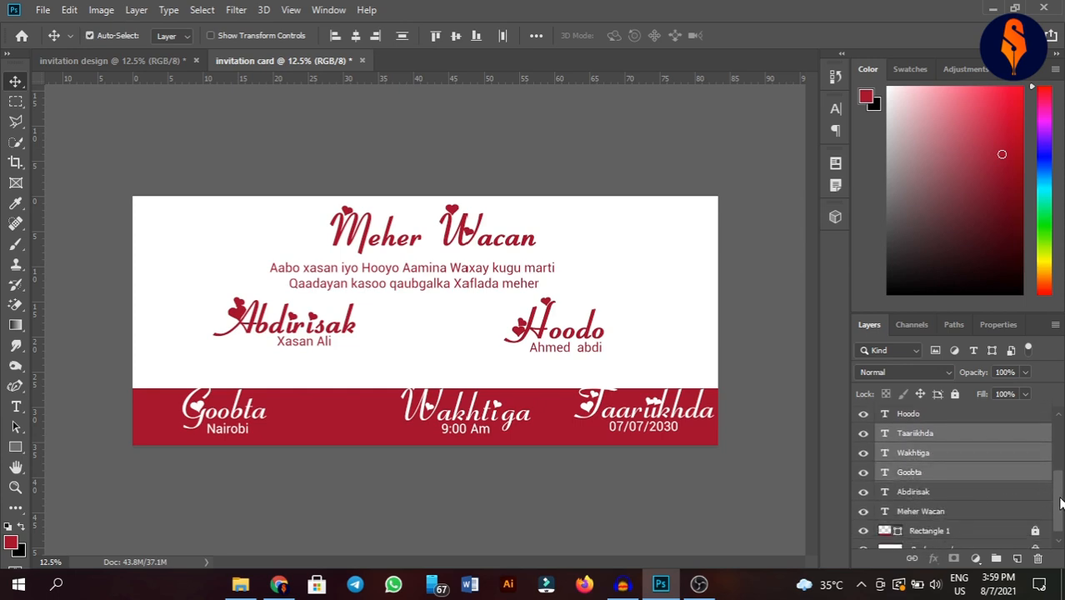
pyautogui.moveTo(1061, 503); pyautogui.dragTo(1061, 455)
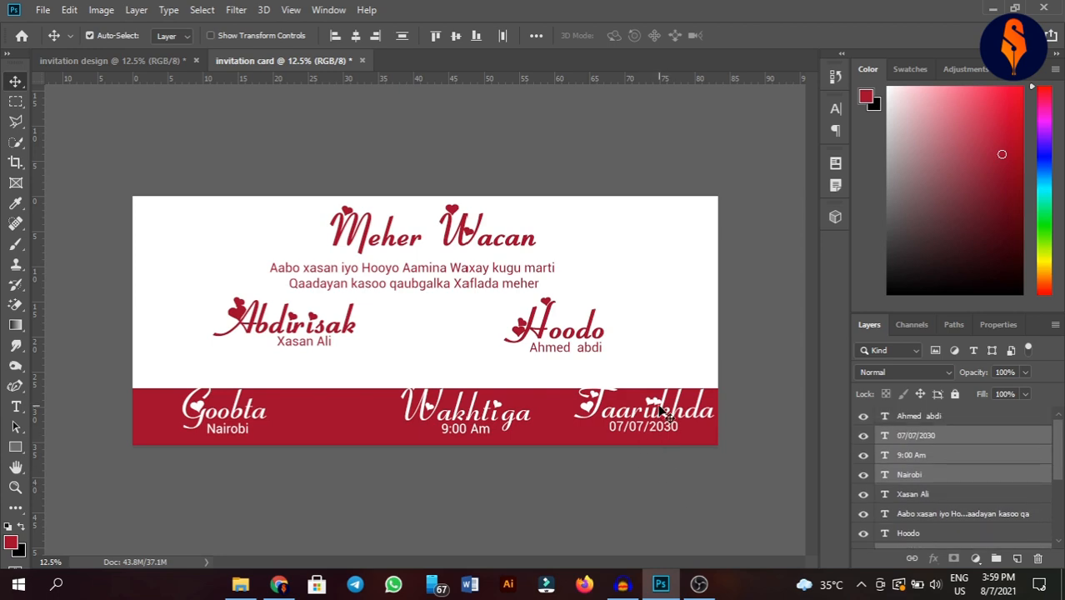
pyautogui.hotkey('shift', 'Down')
pyautogui.hotkey('shift', 'Down')
pyautogui.hotkey('shift', 'Down')
pyautogui.hotkey('shift', 'Down')
pyautogui.hotkey('shift', 'Down')
pyautogui.hotkey('shift', 'Down')
pyautogui.hotkey('shift', 'Down')
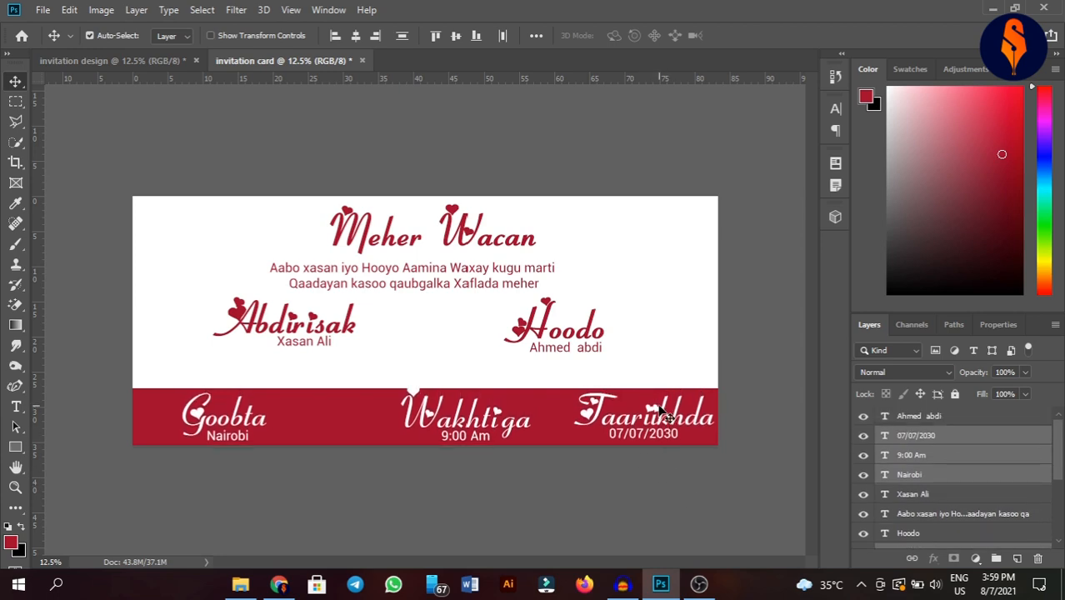
pyautogui.hotkey('shift', 'Down')
pyautogui.hotkey('shift', 'Down')
pyautogui.hotkey('shift', 'Down')
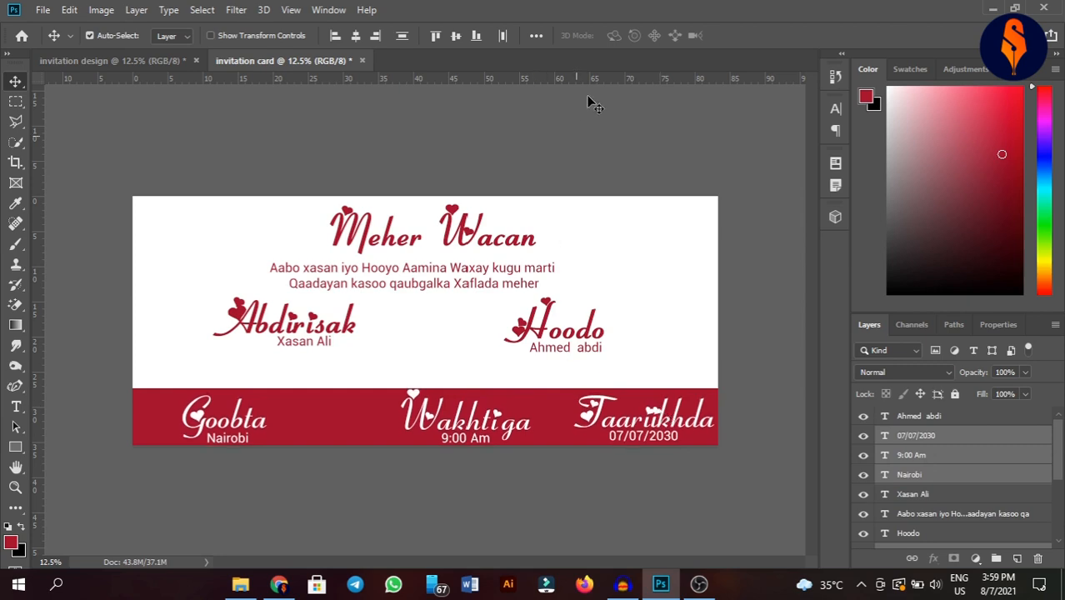
pyautogui.click(676, 158)
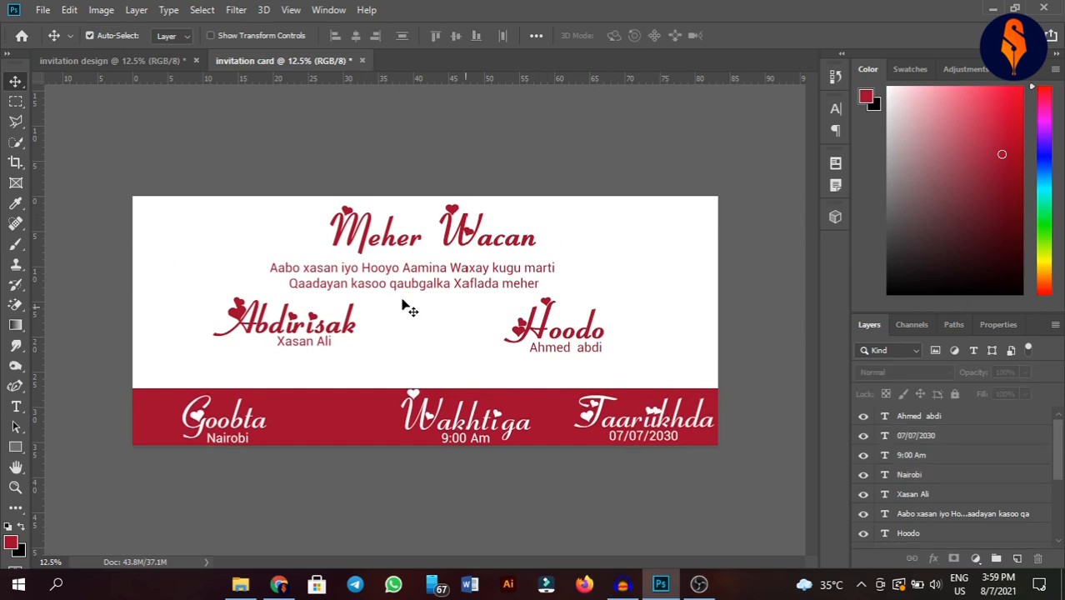
pyautogui.click(80, 67)
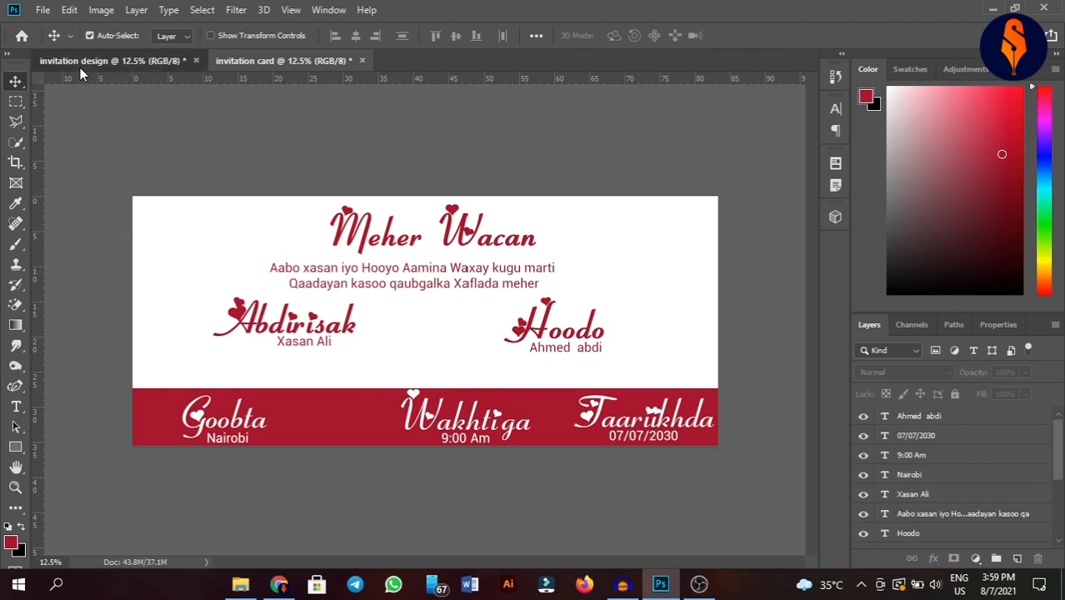
# - Copy the gold rings and a Love bird motif from the design document into the invitation card
pyautogui.moveTo(449, 360)
pyautogui.mouseDown()
pyautogui.moveTo(459, 342)
pyautogui.moveTo(462, 141)
pyautogui.moveTo(376, 129)
pyautogui.moveTo(364, 302)
pyautogui.moveTo(316, 365)
pyautogui.moveTo(471, 208)
pyautogui.moveTo(434, 71)
pyautogui.moveTo(341, 58)
pyautogui.moveTo(331, 63)
pyautogui.moveTo(356, 185)
pyautogui.moveTo(430, 362)
pyautogui.moveTo(444, 368)
pyautogui.mouseUp()
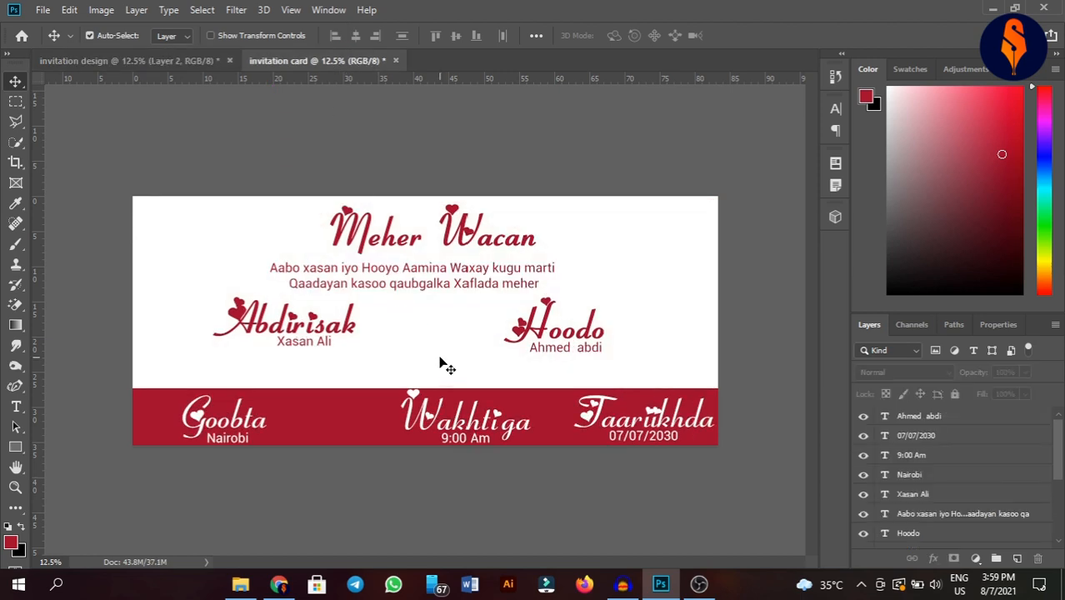
pyautogui.scroll(-3, 976, 484)
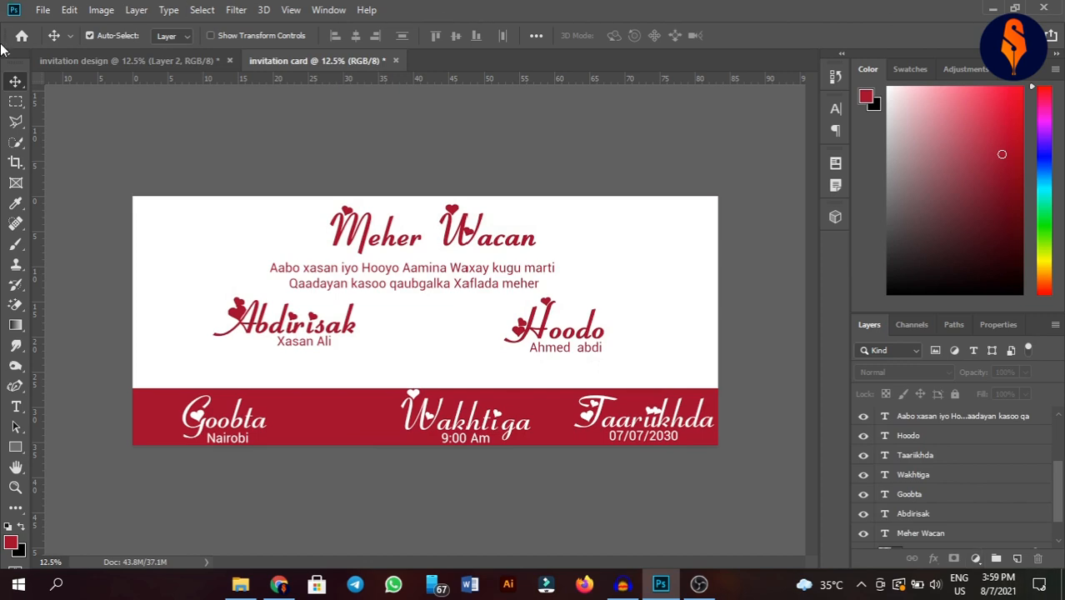
pyautogui.click(113, 61)
pyautogui.moveTo(482, 369); pyautogui.dragTo(434, 347)
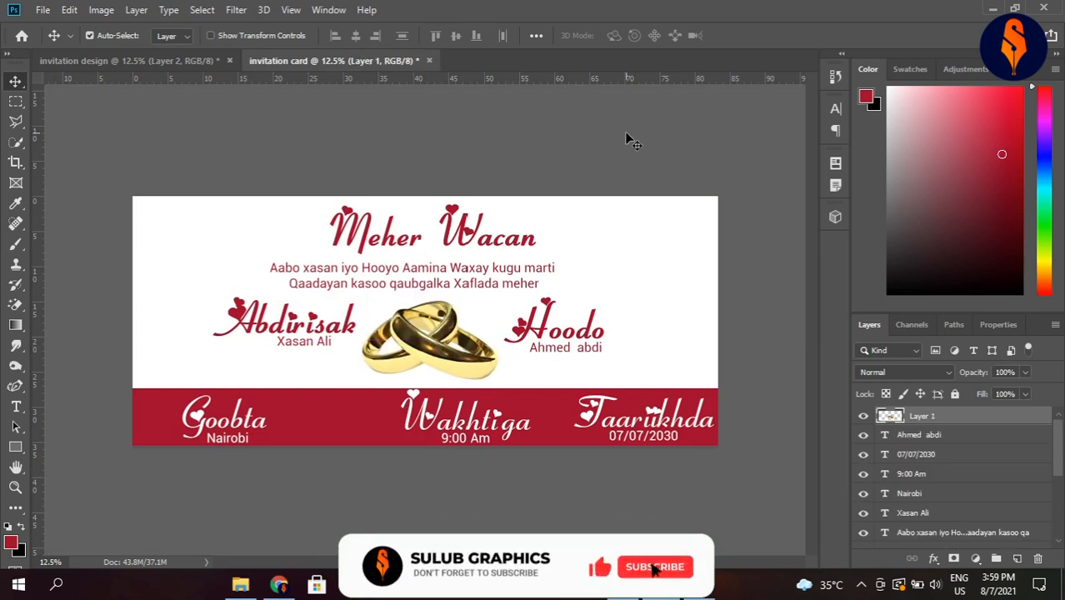
pyautogui.click(143, 57)
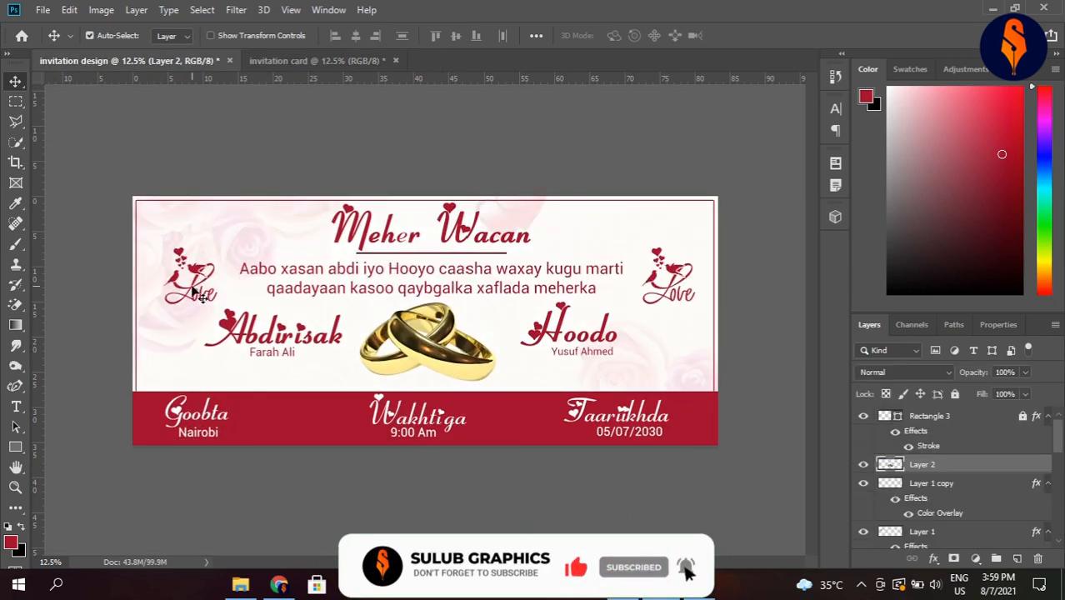
pyautogui.moveTo(198, 293); pyautogui.dragTo(654, 281)
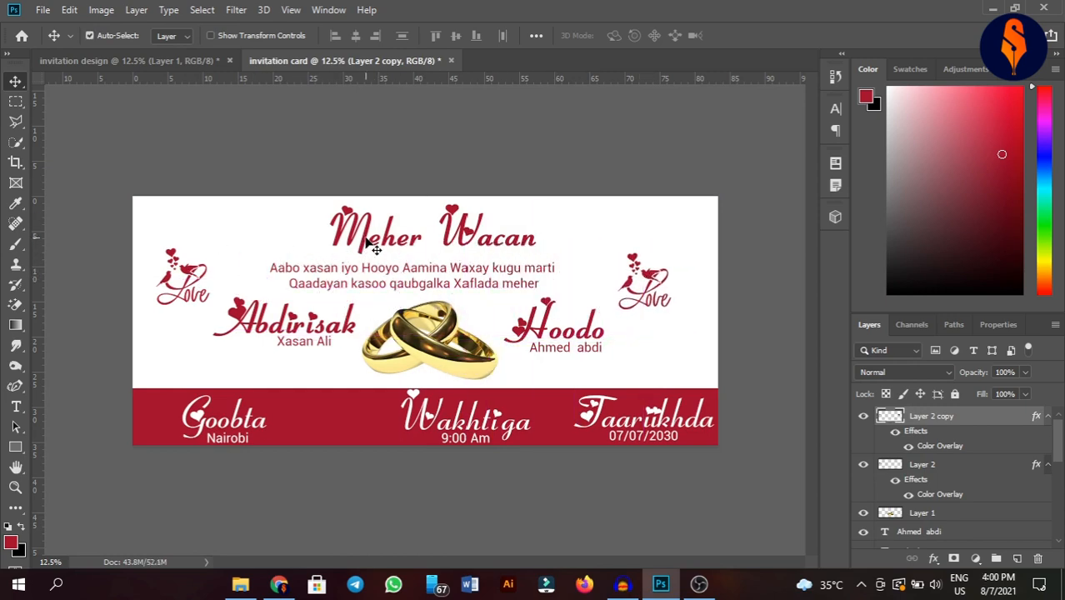
# - Shift the Meher Wacan title, paragraph, names, rings and Love motifs slightly right
pyautogui.moveTo(373, 246); pyautogui.dragTo(379, 247)
pyautogui.moveTo(363, 284); pyautogui.dragTo(375, 284)
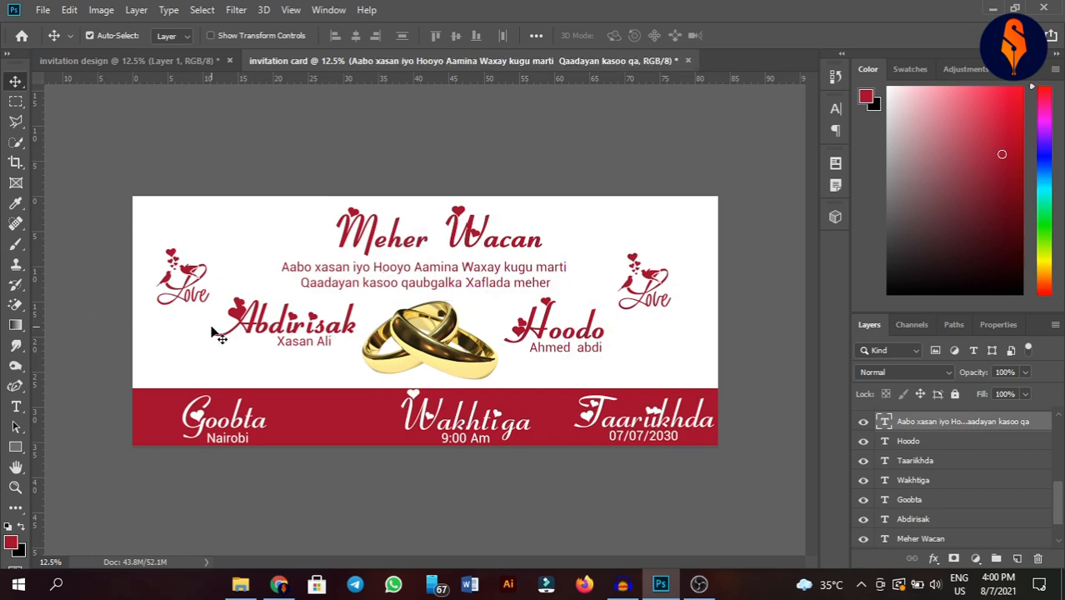
pyautogui.click(250, 321)
pyautogui.keyDown('shift'); pyautogui.click(588, 329); pyautogui.keyUp('shift')
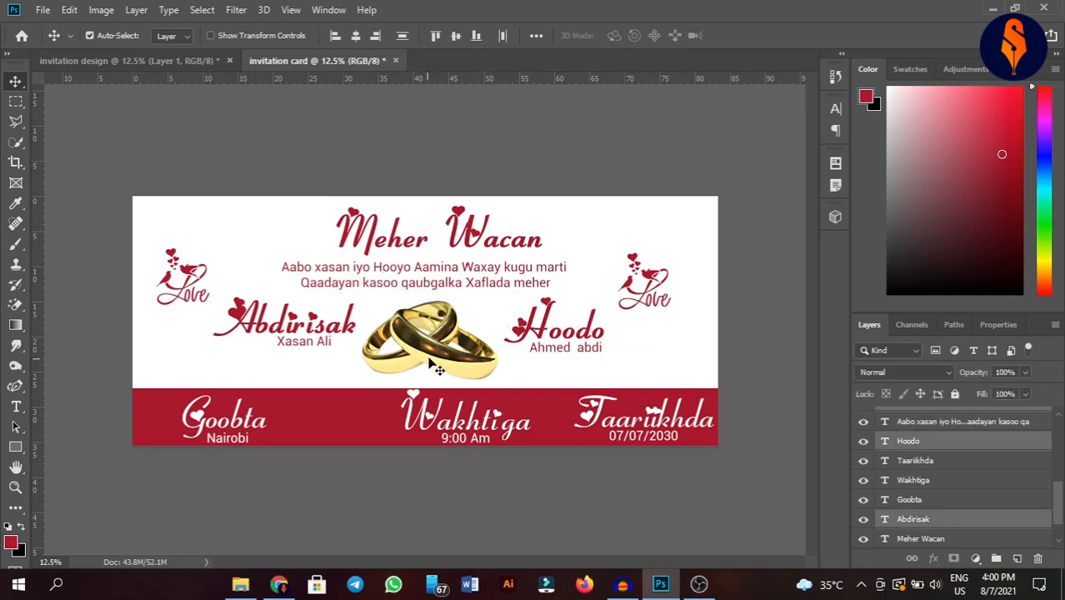
pyautogui.moveTo(429, 360); pyautogui.dragTo(439, 357)
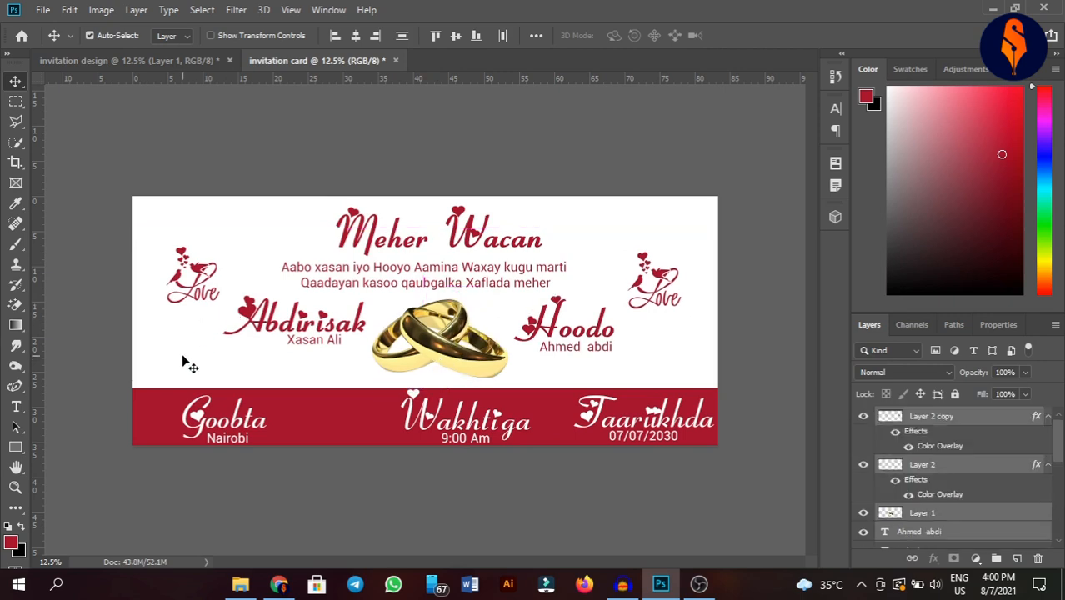
# - Move the two-line paragraph text slightly down under the title
pyautogui.click(421, 252)
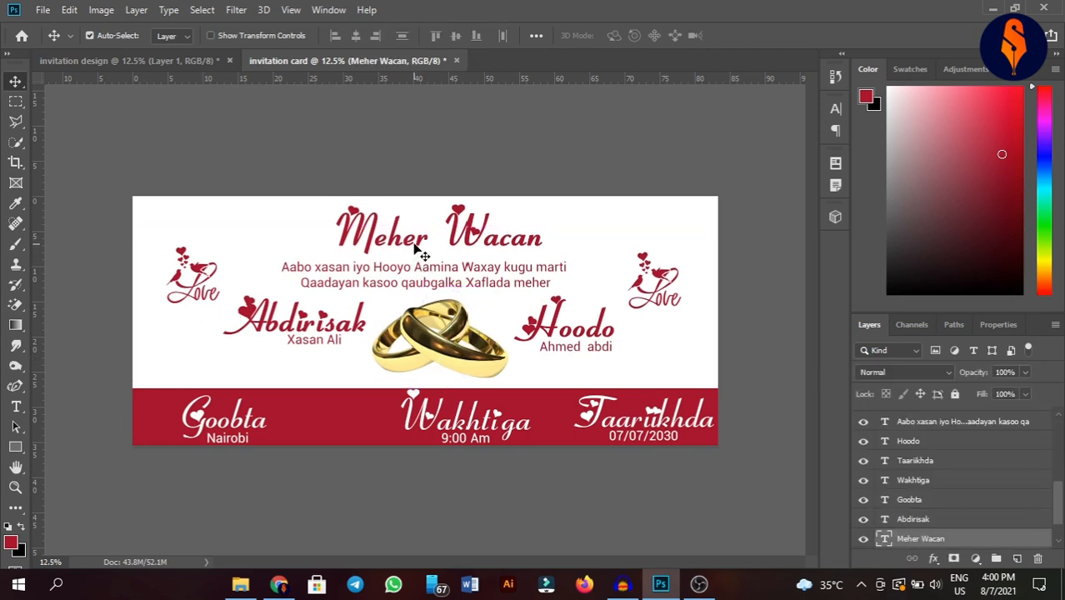
pyautogui.click(377, 281)
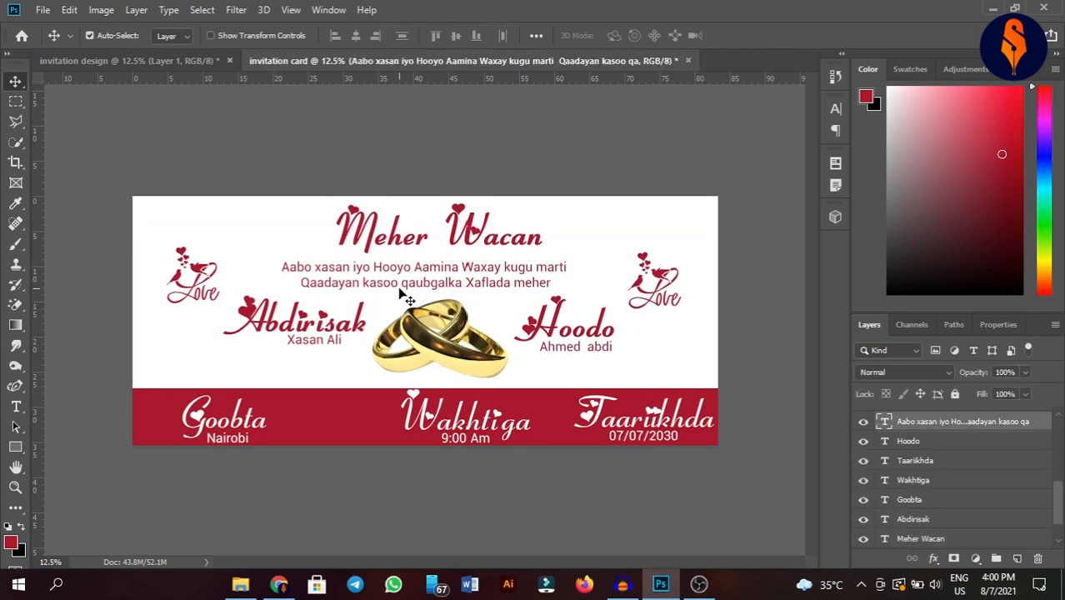
pyautogui.moveTo(399, 289); pyautogui.dragTo(401, 291)
pyautogui.click(192, 343)
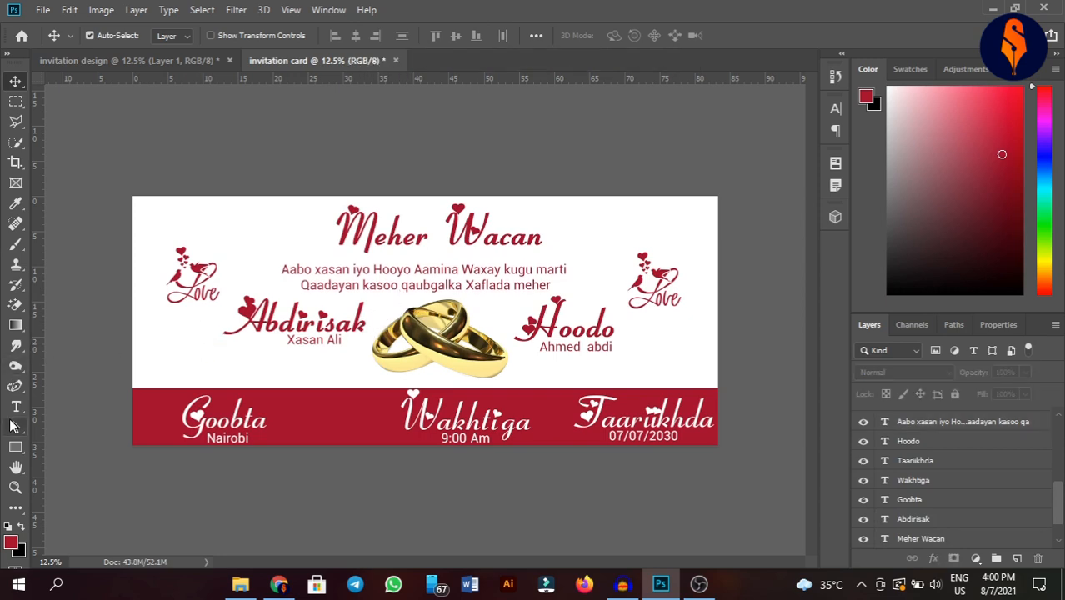
pyautogui.click(15, 447)
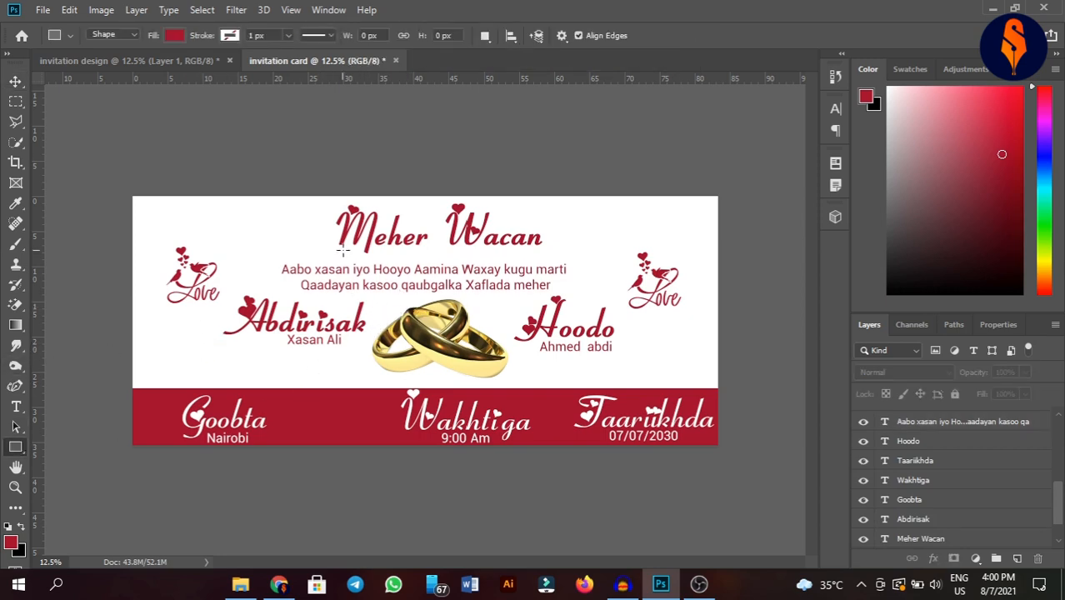
pyautogui.moveTo(341, 256); pyautogui.dragTo(473, 258)
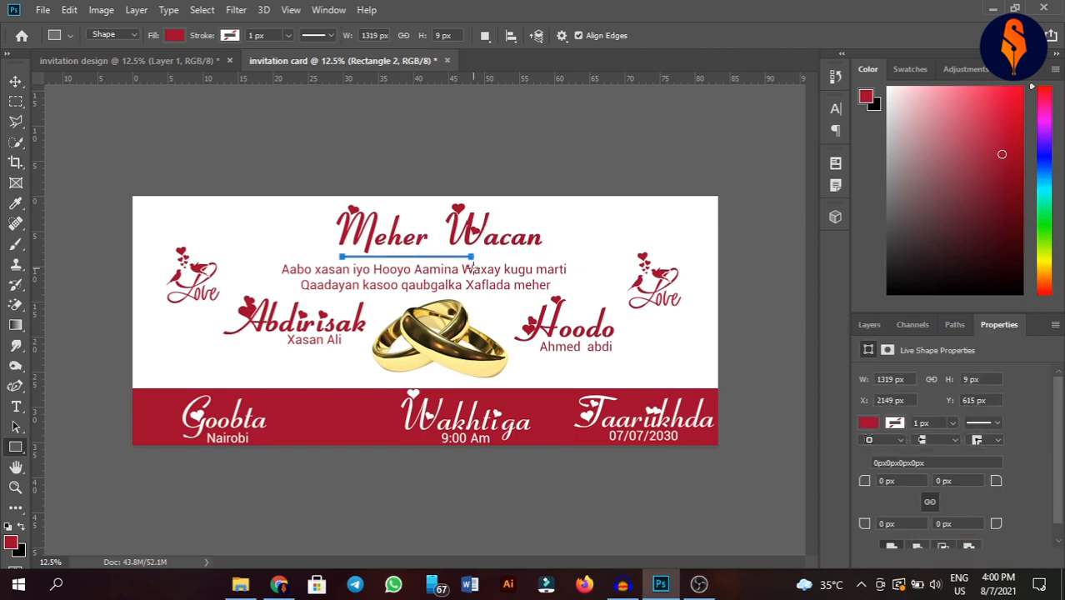
pyautogui.click(15, 81)
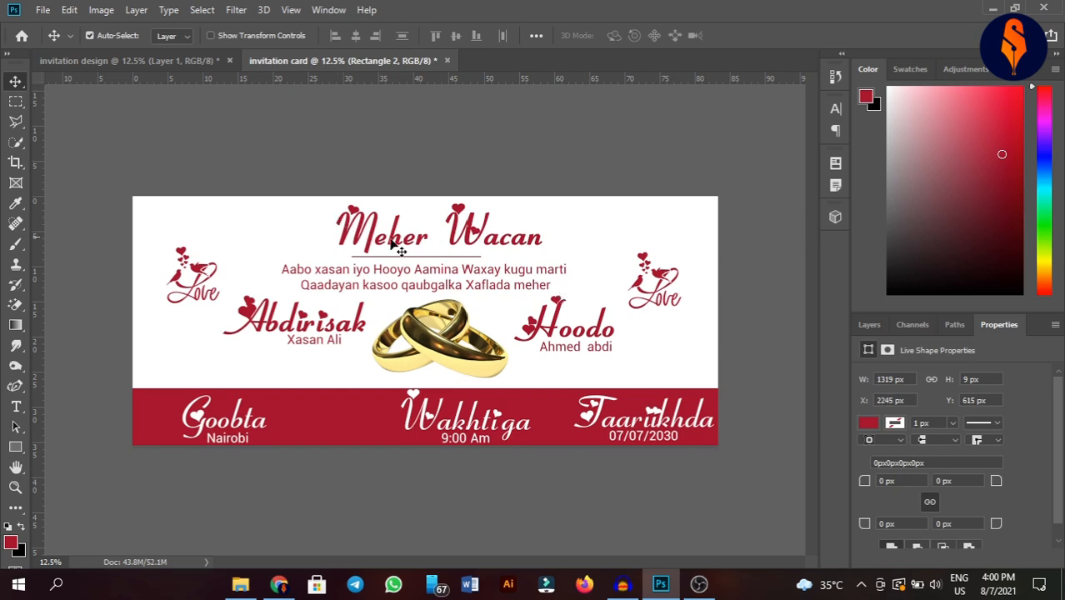
pyautogui.moveTo(473, 265); pyautogui.dragTo(477, 264)
pyautogui.click(425, 184)
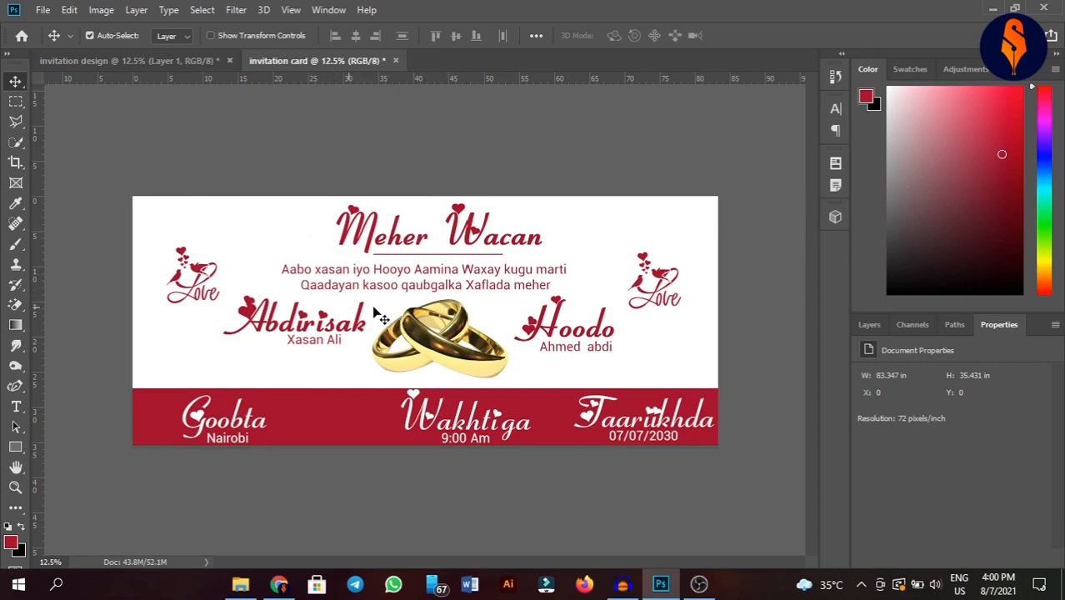
# - Copy the rose background layer into the card and place it just above the Background
pyautogui.click(182, 61)
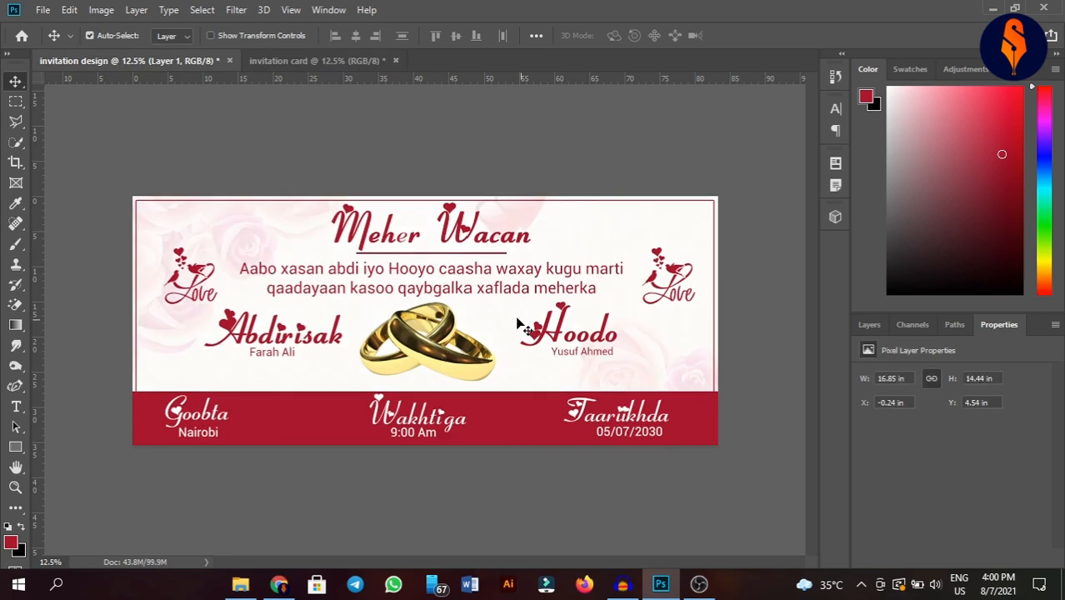
pyautogui.click(873, 324)
pyautogui.scroll(-5, 955, 473)
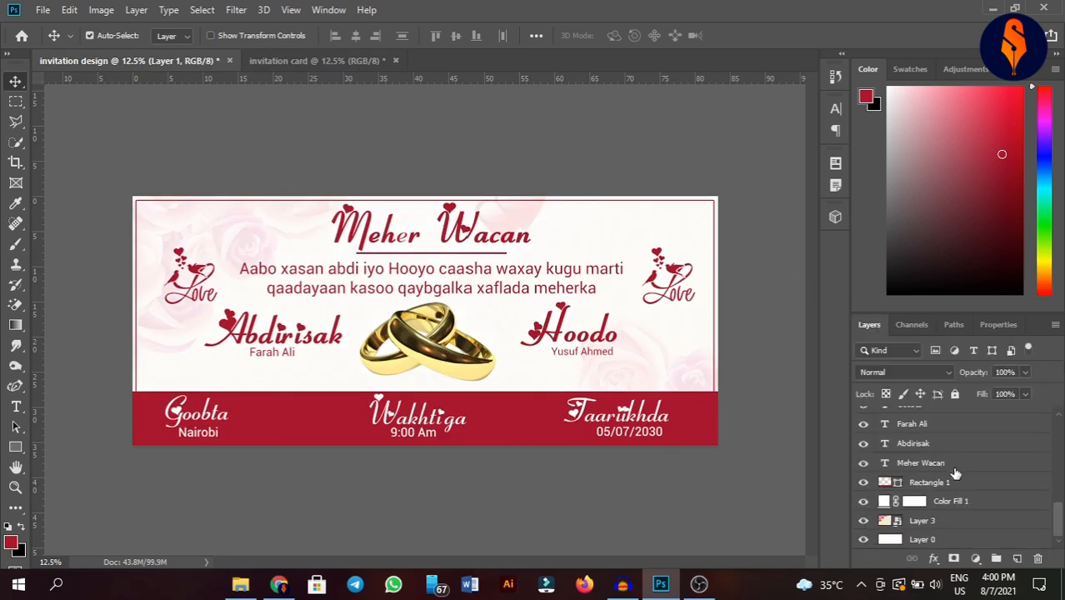
pyautogui.moveTo(953, 523); pyautogui.dragTo(500, 329)
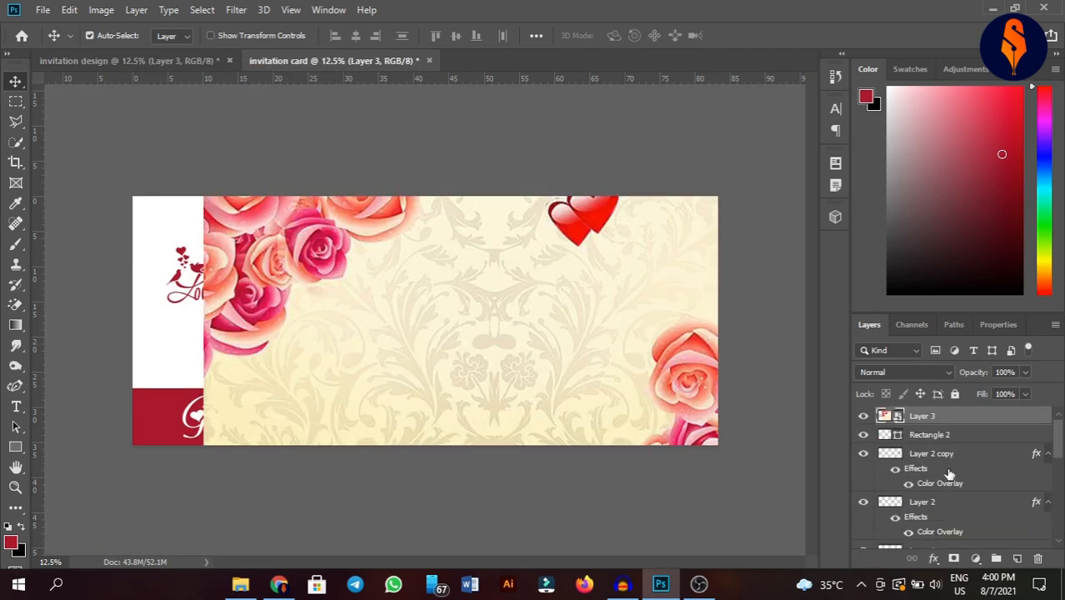
pyautogui.scroll(-5, 925, 483)
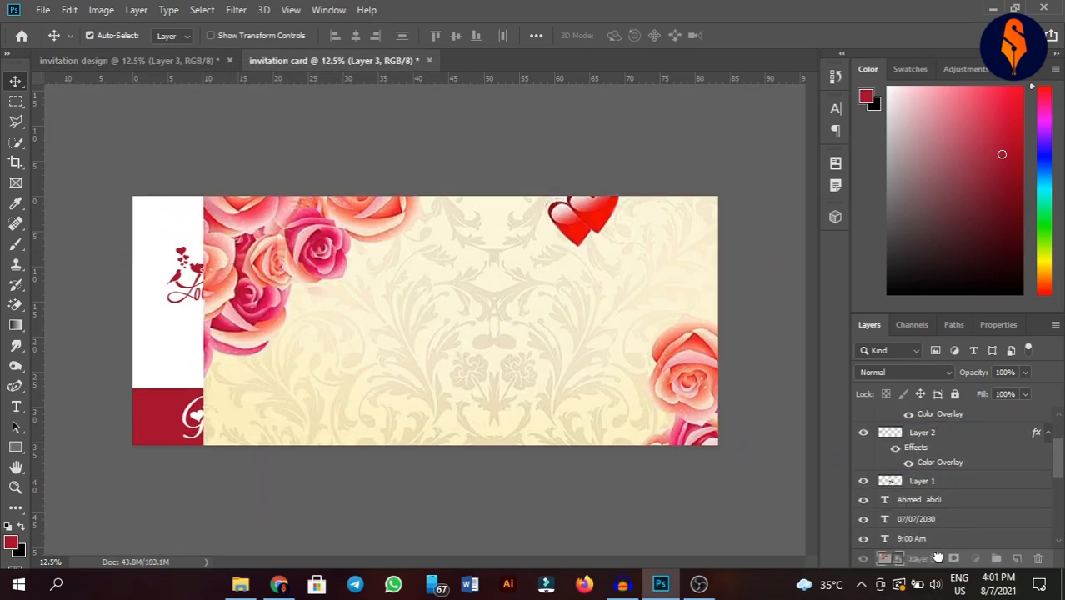
pyautogui.moveTo(937, 596); pyautogui.dragTo(945, 535)
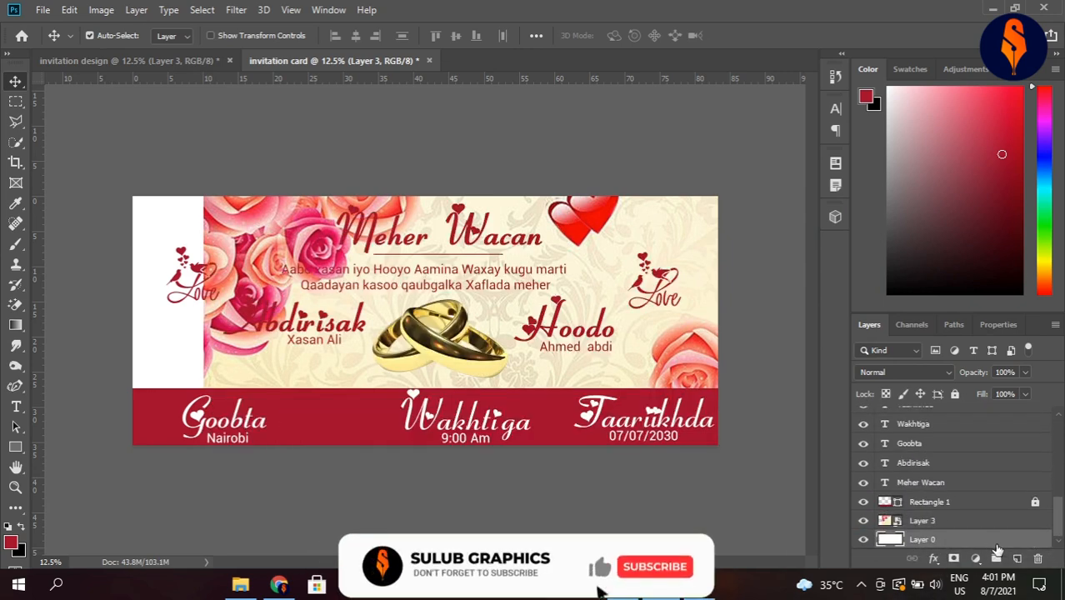
# - Add a white Solid Color fill above the rose background and lower its opacity slightly
pyautogui.click(980, 557)
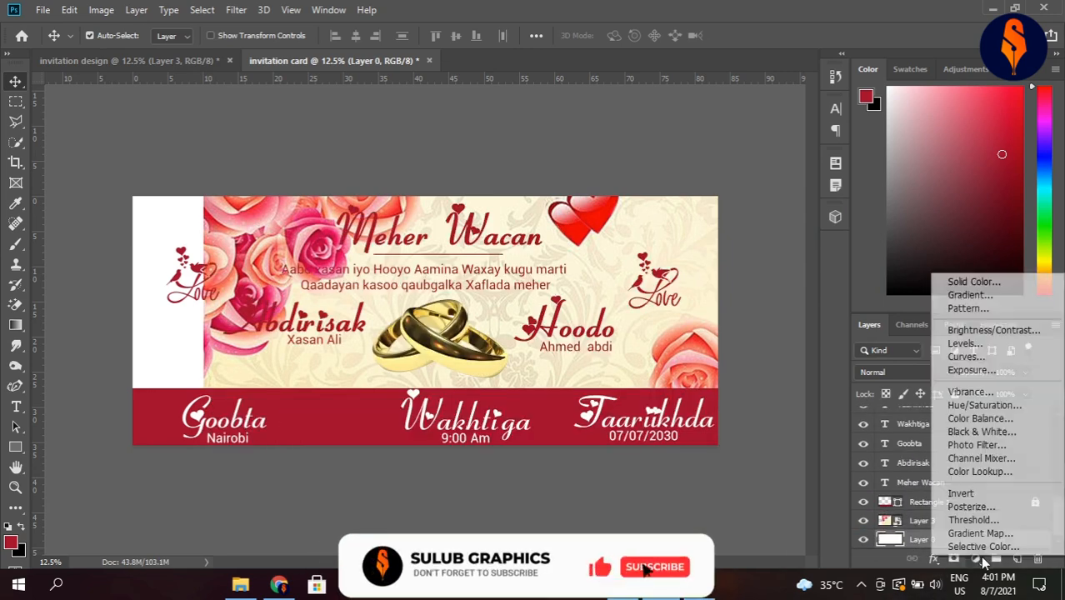
pyautogui.click(982, 286)
pyautogui.moveTo(832, 326); pyautogui.dragTo(637, 268)
pyautogui.click(1006, 291)
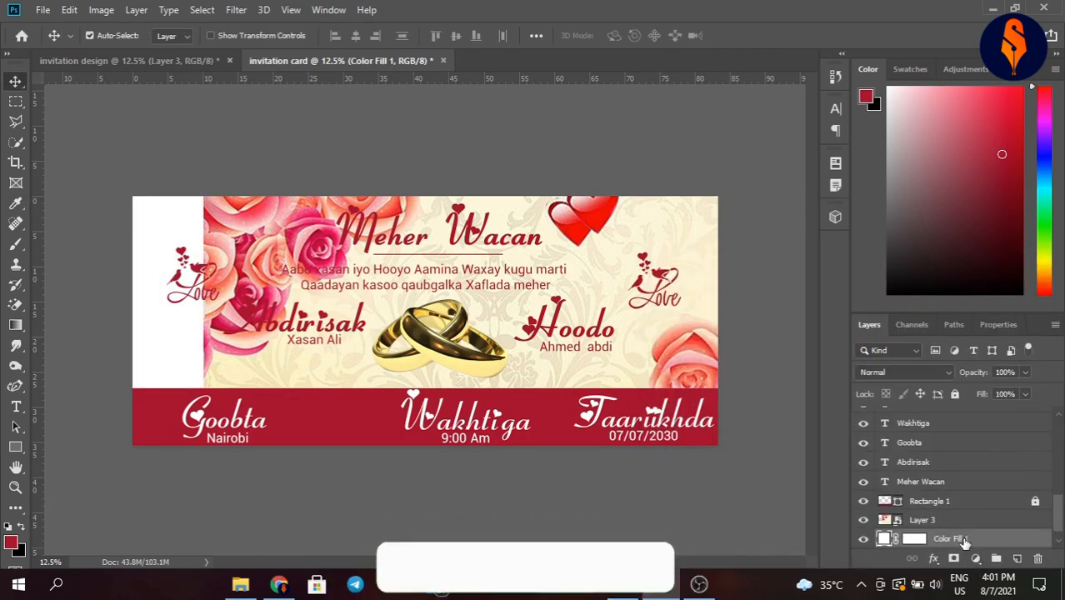
pyautogui.moveTo(959, 540)
pyautogui.mouseDown()
pyautogui.moveTo(959, 507)
pyautogui.moveTo(953, 520)
pyautogui.mouseUp()
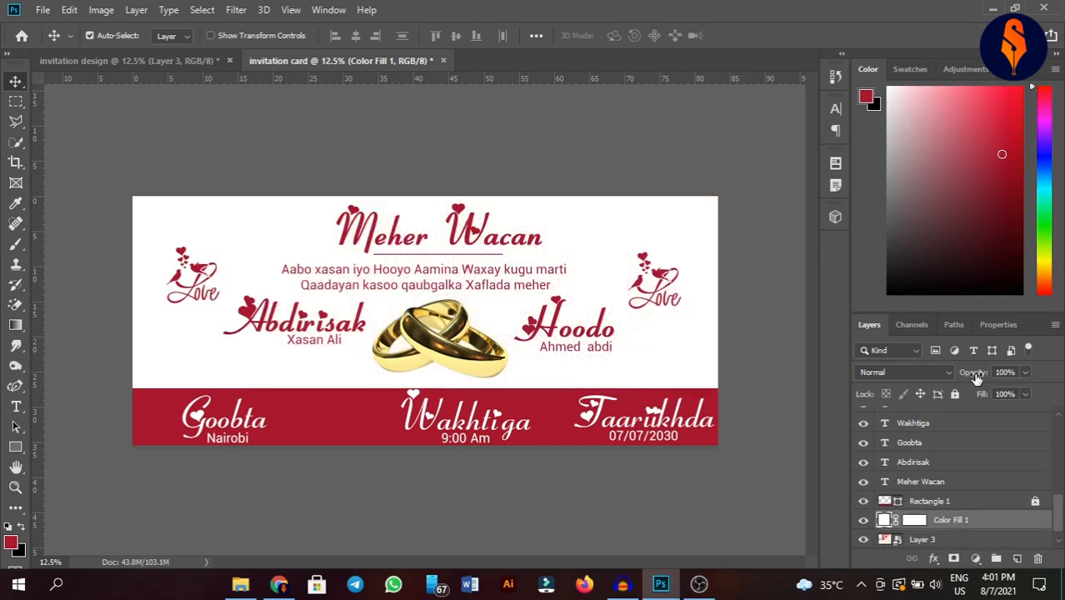
pyautogui.moveTo(977, 377); pyautogui.dragTo(974, 372)
pyautogui.click(965, 540)
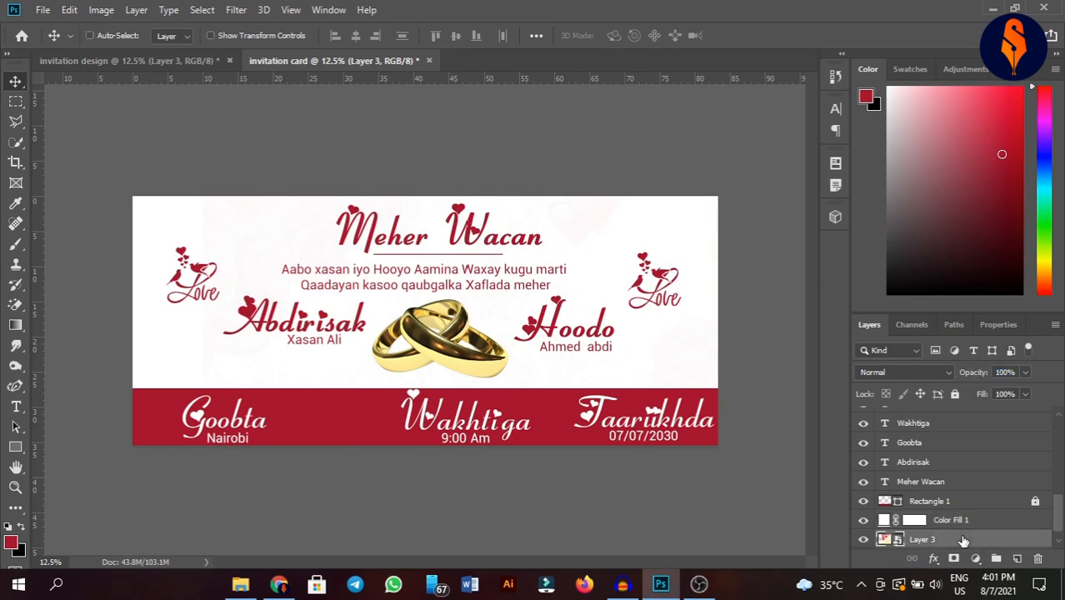
# - Reposition the rose background on the card with Free Transform
pyautogui.hotkey('ctrl', 't')
pyautogui.moveTo(614, 231); pyautogui.dragTo(541, 221)
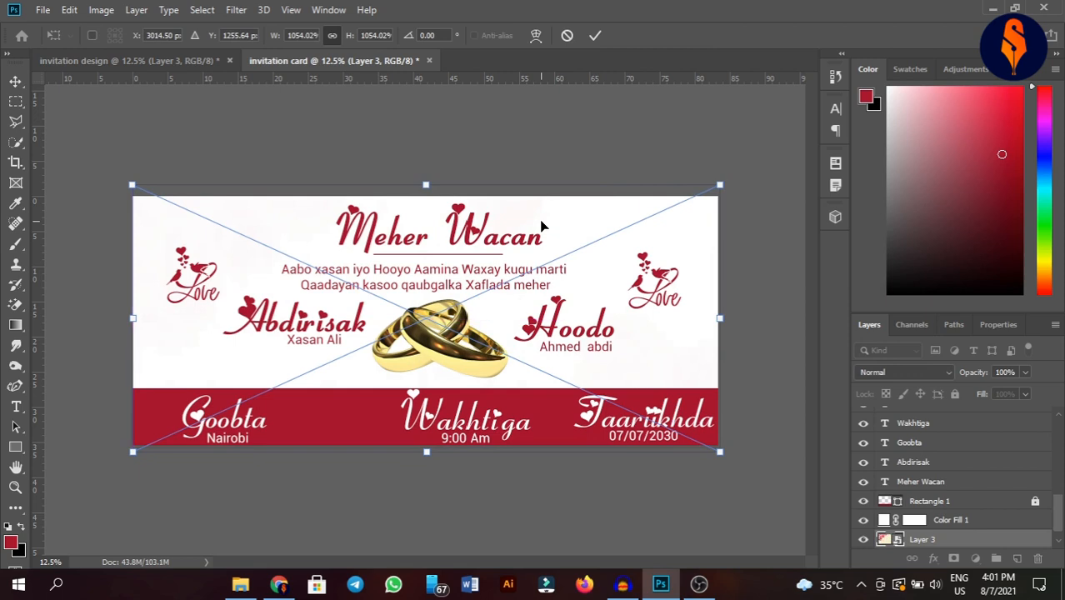
pyautogui.click(595, 35)
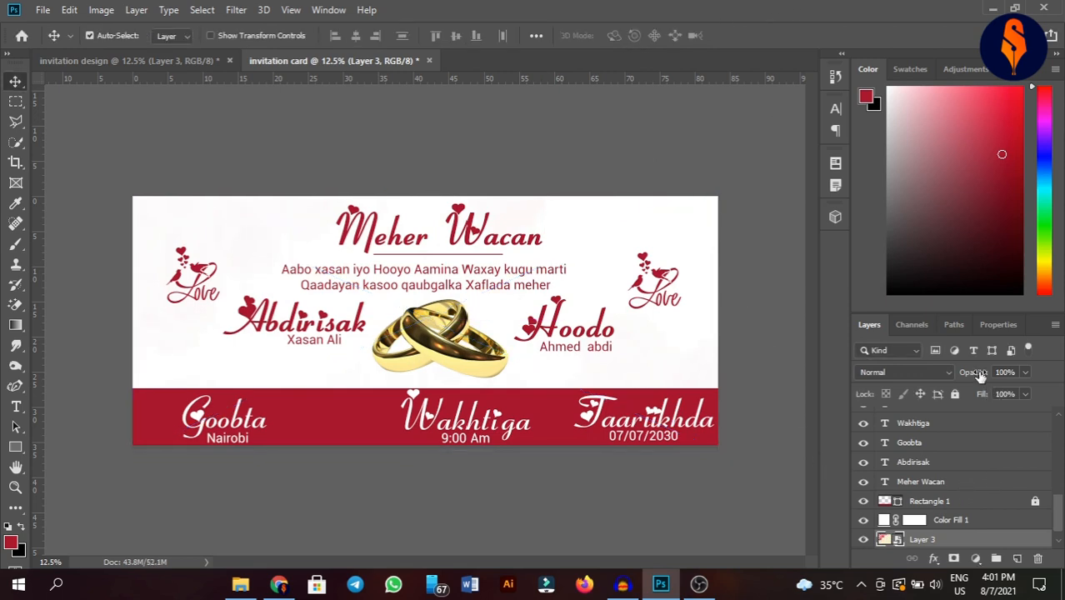
# - Lower the white fill layer's opacity to about 89%
pyautogui.click(965, 522)
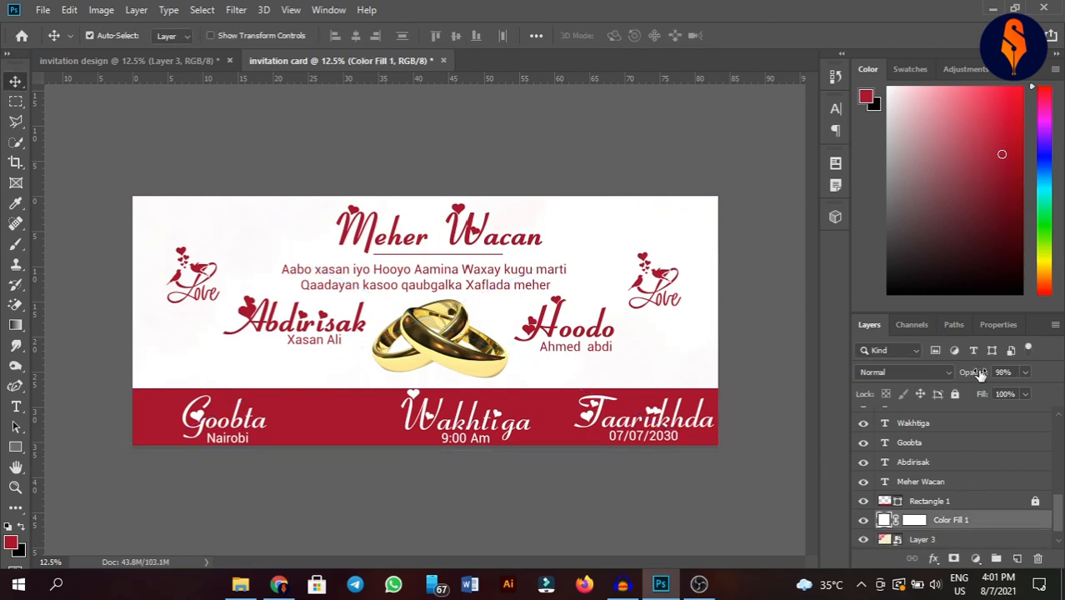
pyautogui.moveTo(981, 373); pyautogui.dragTo(977, 373)
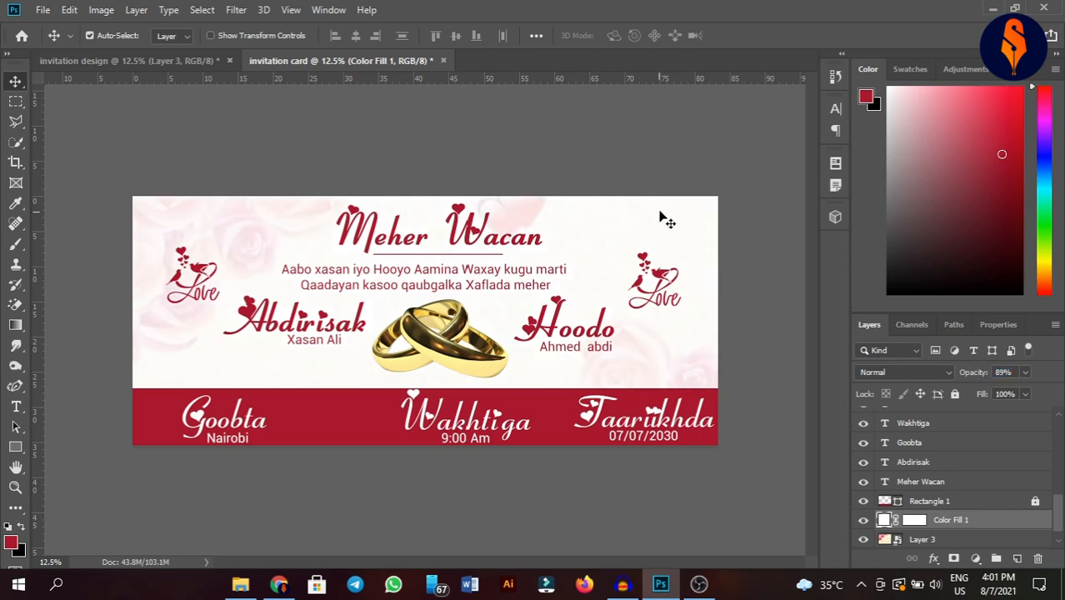
pyautogui.click(733, 171)
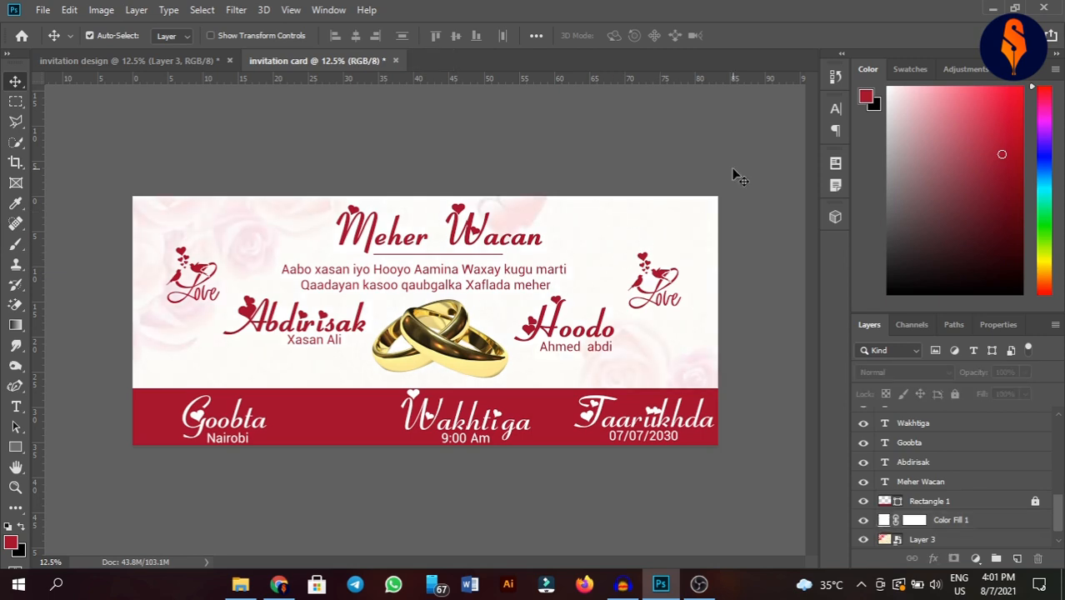